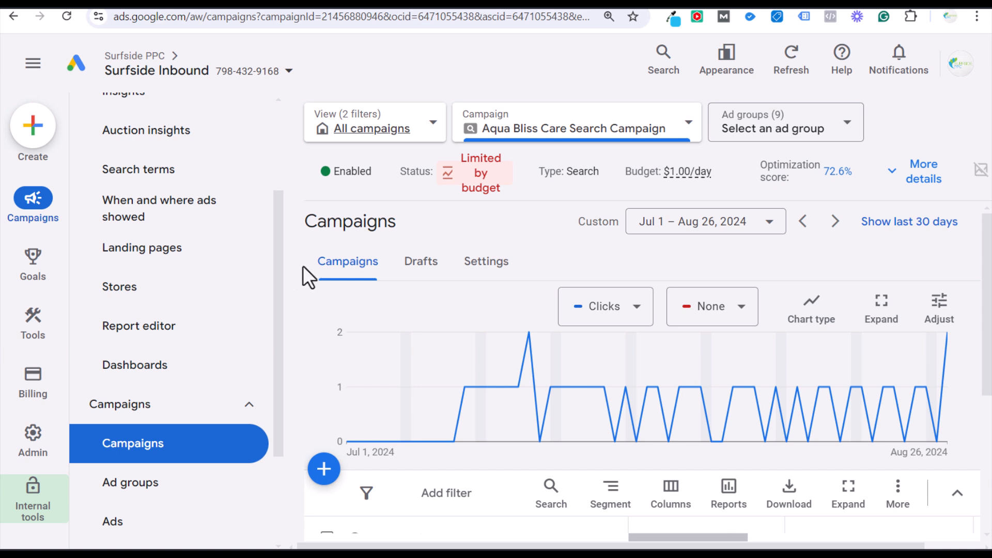
# - Open the ad groups of the Aqua Bliss Care Search Campaign and dismiss the notice about paused ad groups
pyautogui.moveTo(989, 274); pyautogui.dragTo(988, 365)
pyautogui.click(437, 417)
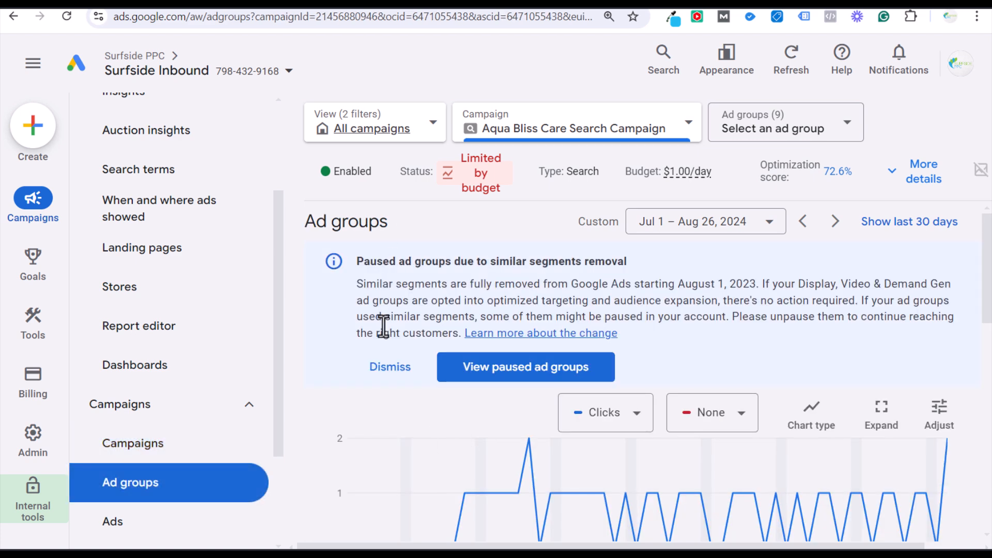
pyautogui.click(383, 366)
pyautogui.scroll(-3, 310, 287)
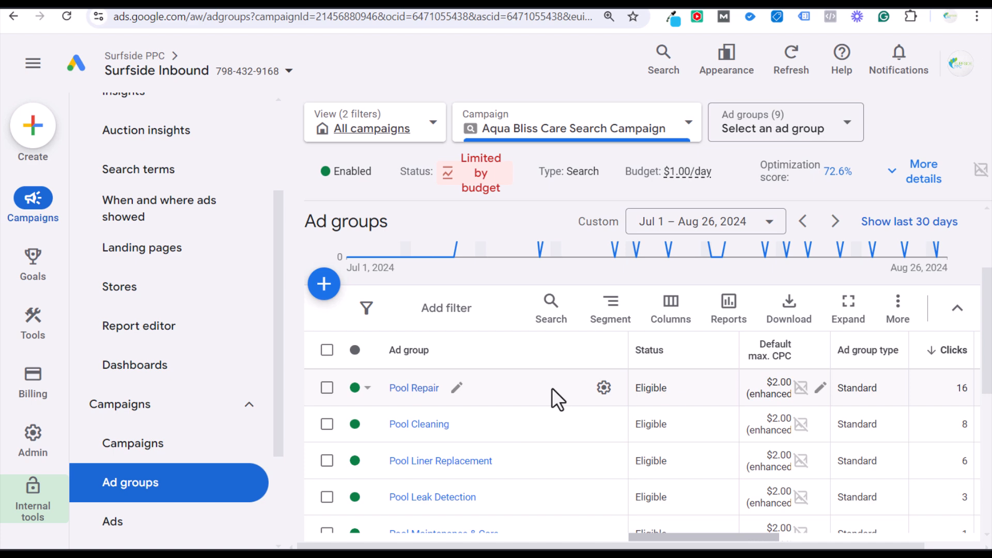
# - Open the Pool Cleaning ad group and review its search keywords and their performance metrics
pyautogui.click(402, 425)
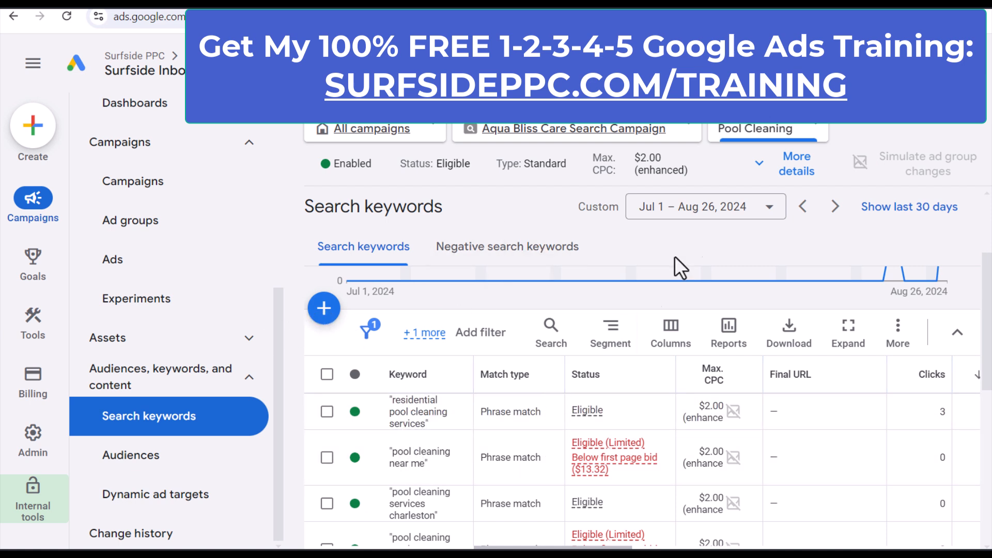
pyautogui.hscroll(5, 601, 543)
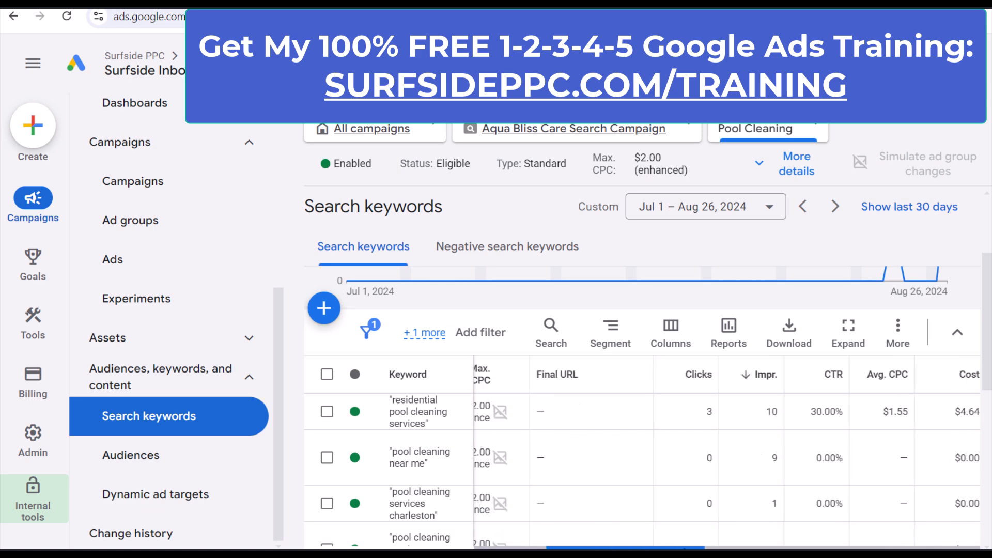
pyautogui.scroll(3, 677, 361)
pyautogui.click(690, 209)
pyautogui.click(507, 212)
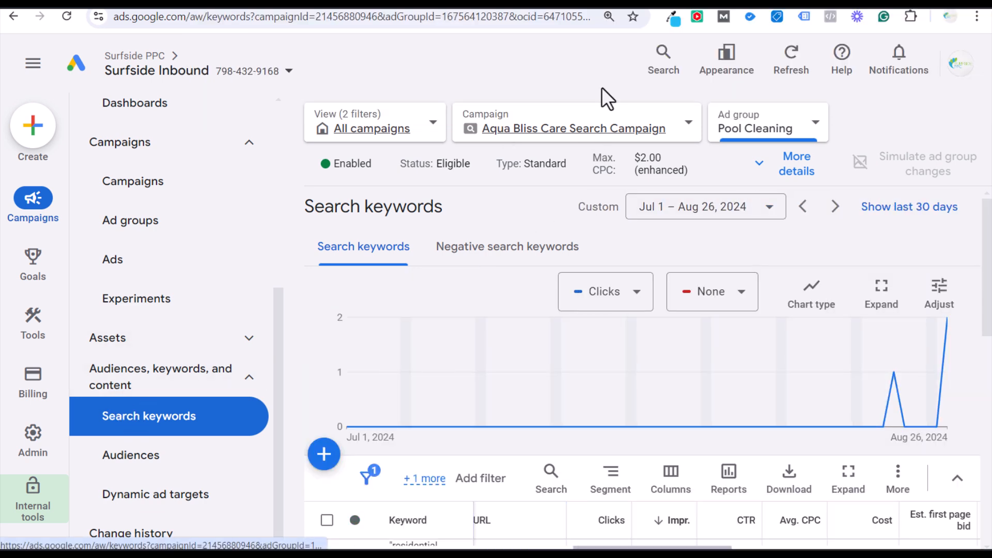
# - Return to the campaign-level keywords and open the search terms for the phrase match keyword "pool repair near me"
pyautogui.click(530, 131)
pyautogui.scroll(-4, 658, 510)
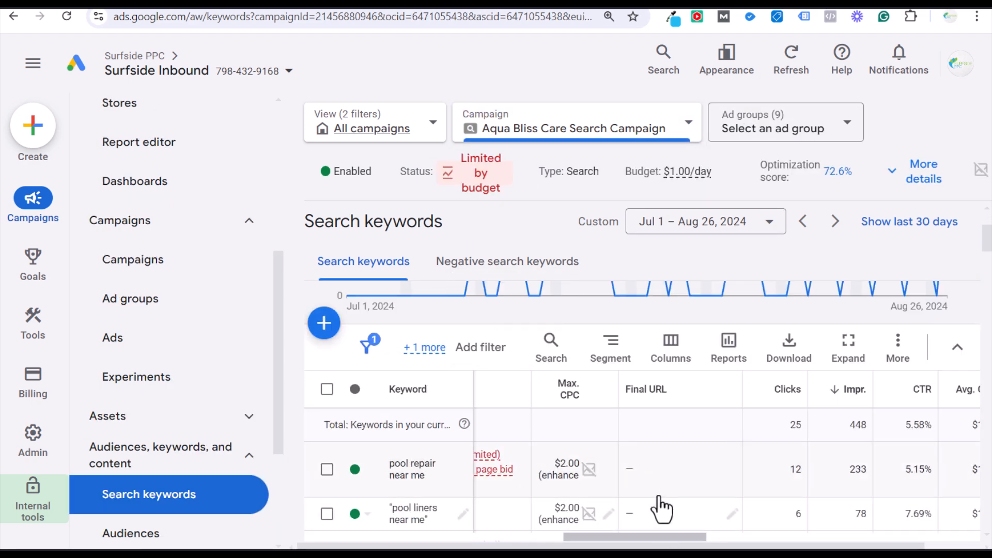
pyautogui.click(327, 486)
pyautogui.scroll(1, 420, 418)
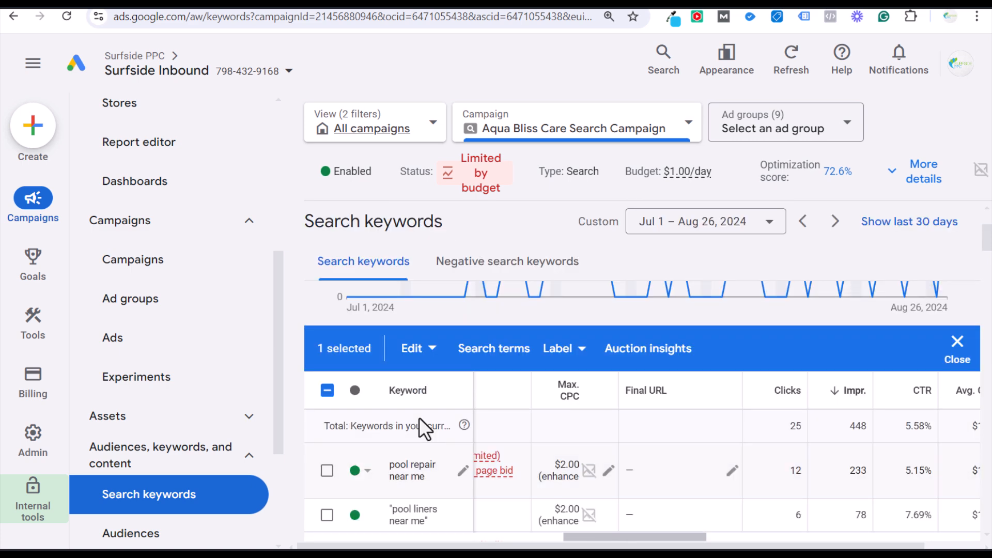
pyautogui.scroll(-1, 420, 474)
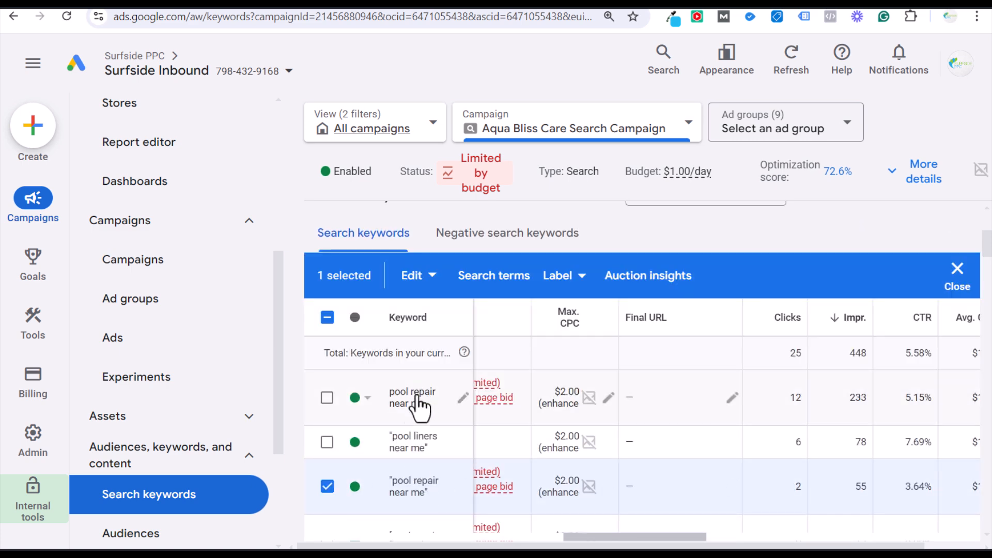
pyautogui.click(478, 277)
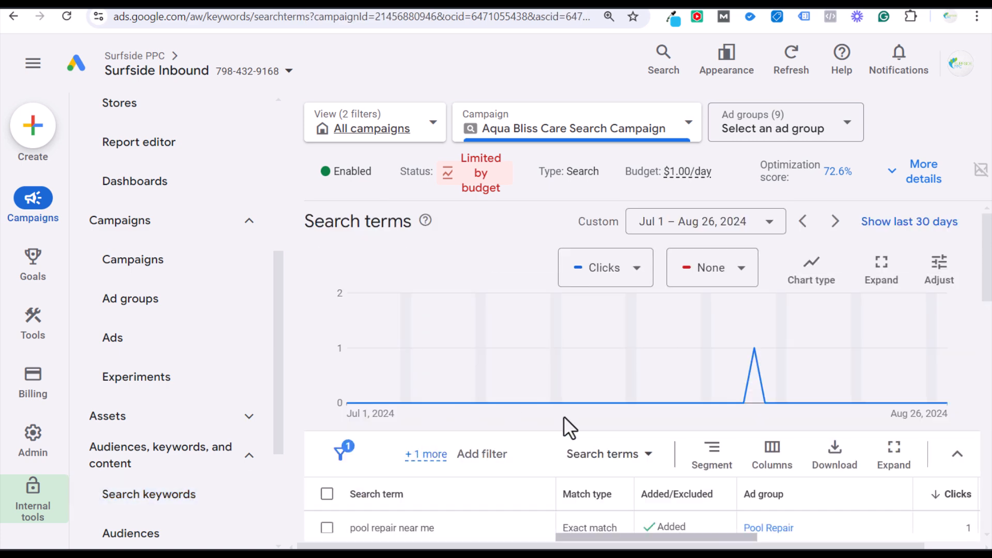
# - Look through the whole list of search terms and examine the match type of "pool repair near me"
pyautogui.scroll(-3, 545, 448)
pyautogui.scroll(-10, 464, 392)
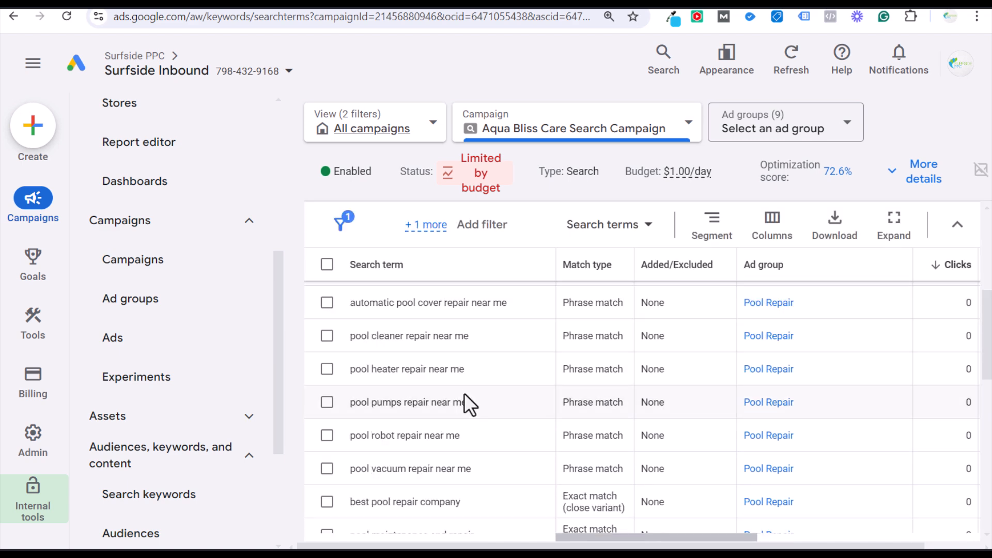
pyautogui.scroll(-2, 467, 378)
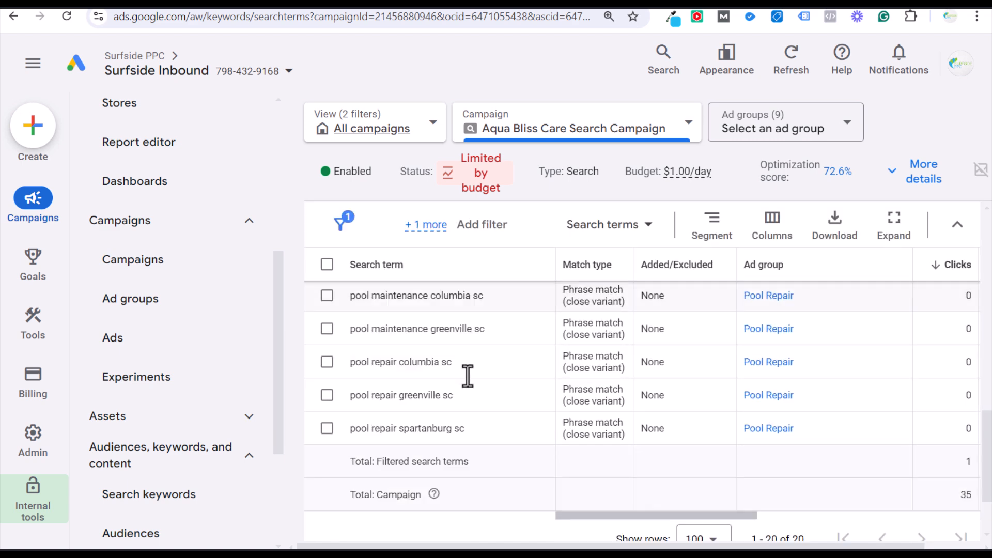
pyautogui.scroll(10, 470, 378)
pyautogui.moveTo(446, 315); pyautogui.dragTo(345, 313)
pyautogui.click(482, 308)
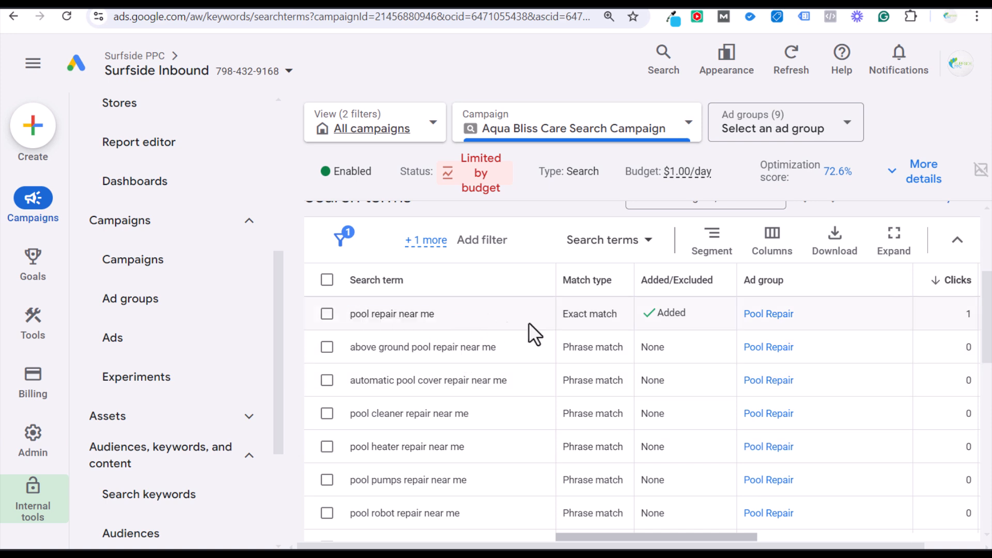
pyautogui.moveTo(617, 315); pyautogui.dragTo(551, 322)
pyautogui.click(551, 322)
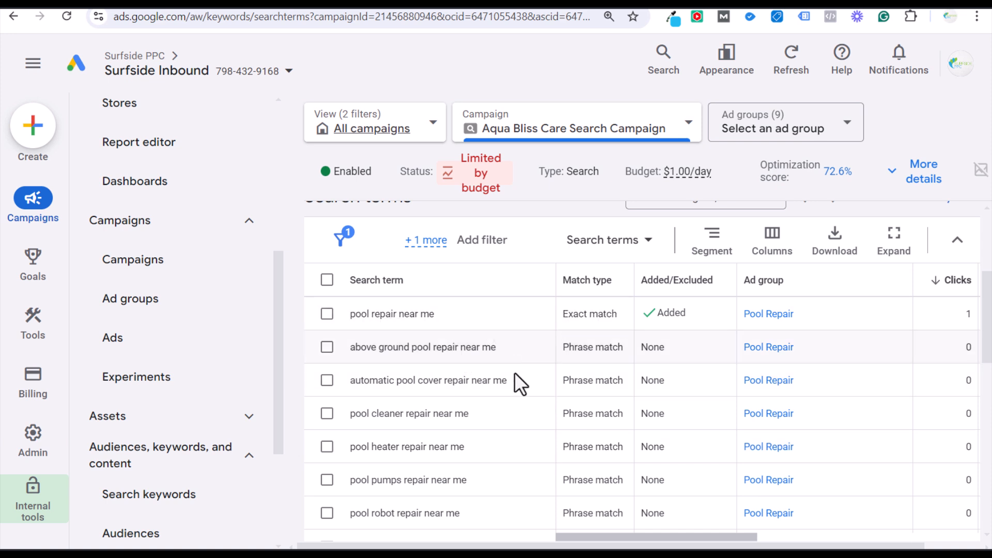
# - Examine which search terms are listed as phrase match and which as close variants
pyautogui.scroll(-4, 515, 375)
pyautogui.moveTo(626, 327); pyautogui.dragTo(562, 329)
pyautogui.click(610, 333)
pyautogui.scroll(-5, 476, 364)
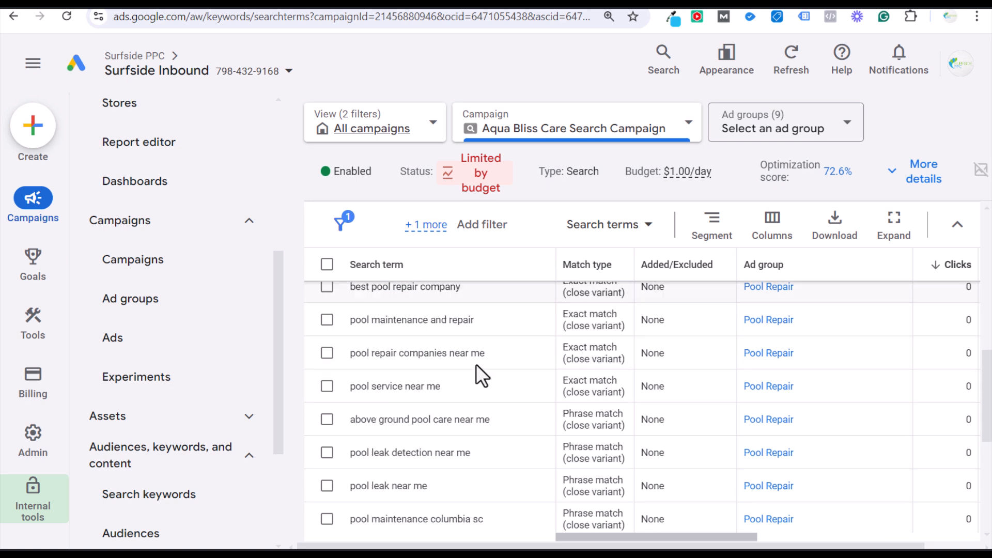
pyautogui.scroll(-2, 524, 392)
pyautogui.scroll(5, 524, 386)
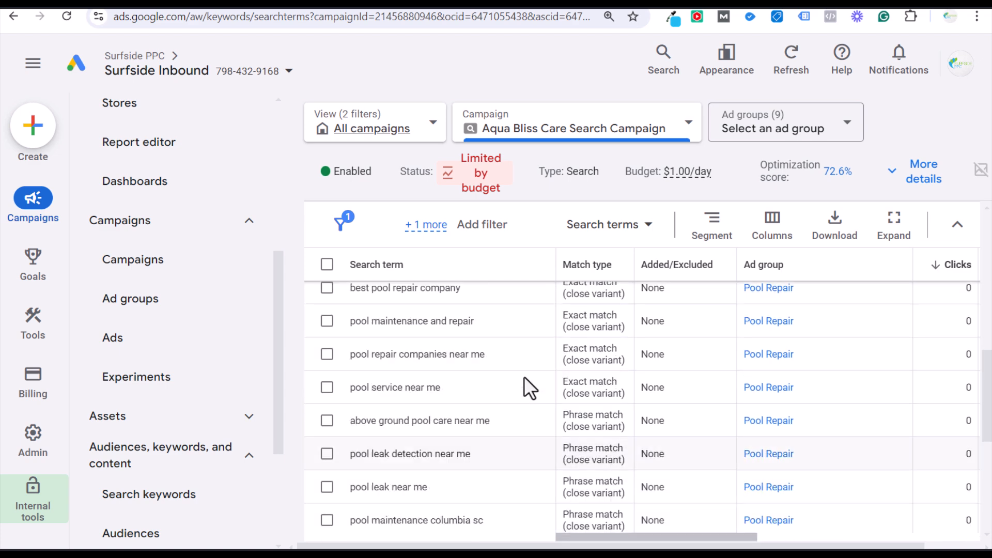
pyautogui.scroll(2, 524, 377)
pyautogui.scroll(2, 523, 386)
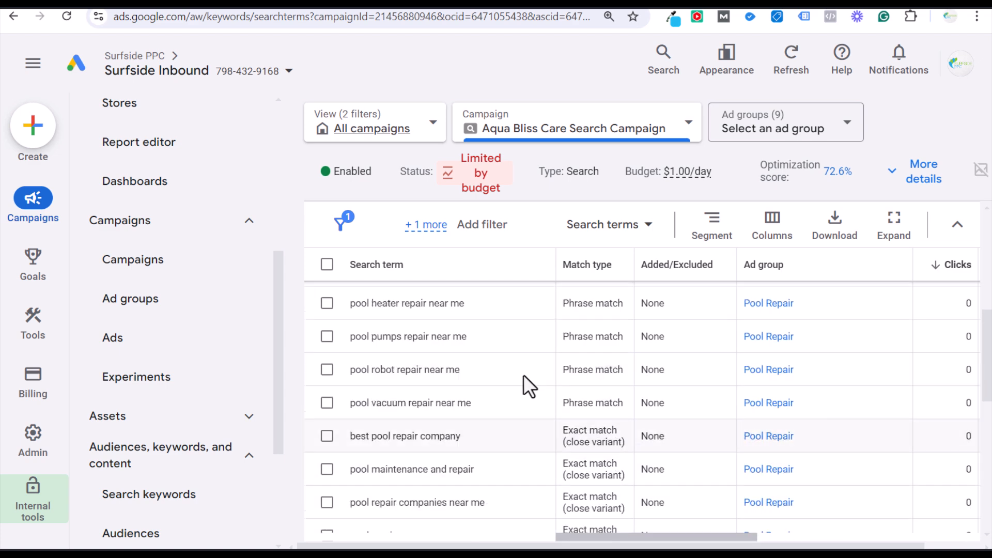
pyautogui.scroll(2, 523, 370)
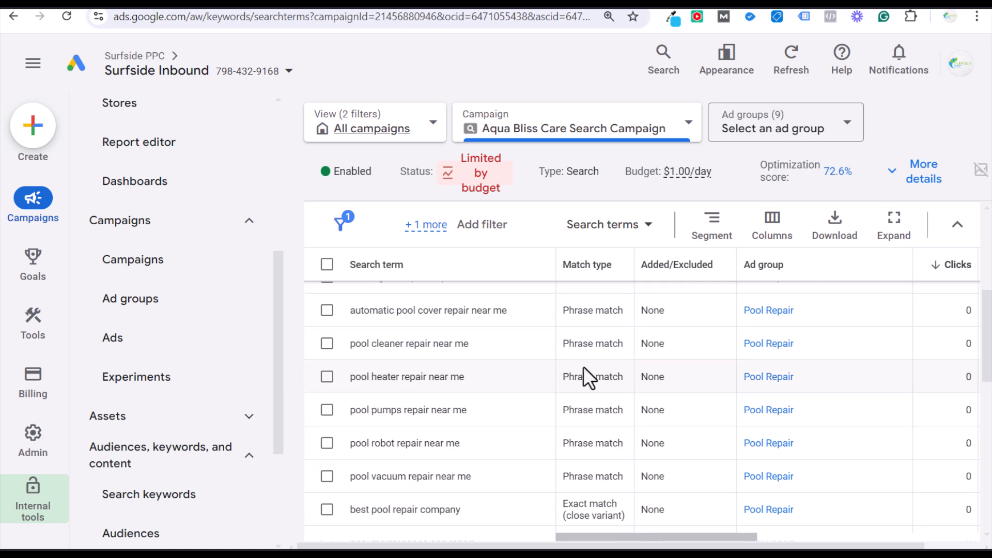
# - Compare the phrase match term "pool cleaner repair near me" with the exact match term "pool repair near me"
pyautogui.moveTo(625, 345); pyautogui.dragTo(564, 352)
pyautogui.moveTo(501, 351); pyautogui.dragTo(364, 346)
pyautogui.click(381, 348)
pyautogui.scroll(3, 381, 348)
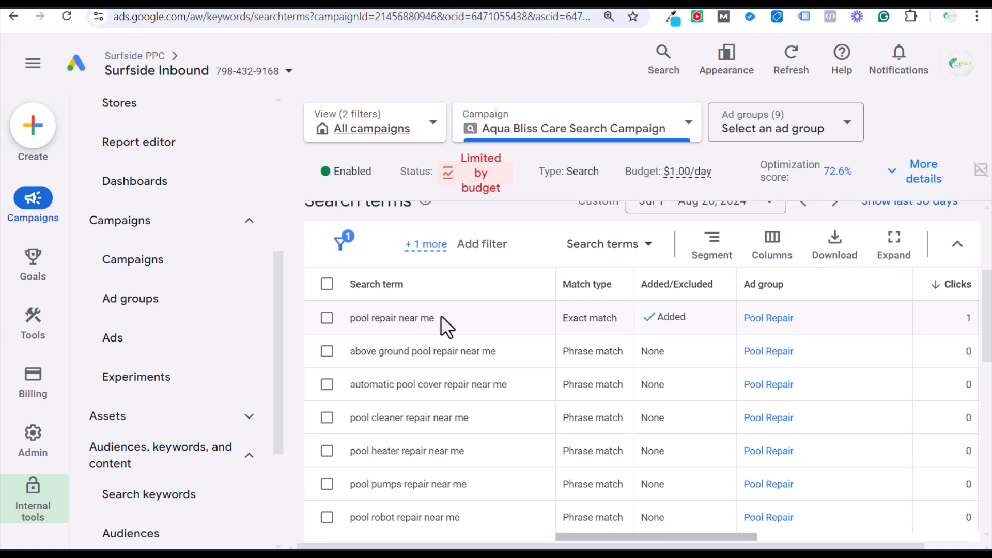
pyautogui.moveTo(442, 316); pyautogui.dragTo(348, 318)
pyautogui.click(388, 326)
pyautogui.scroll(-4, 482, 343)
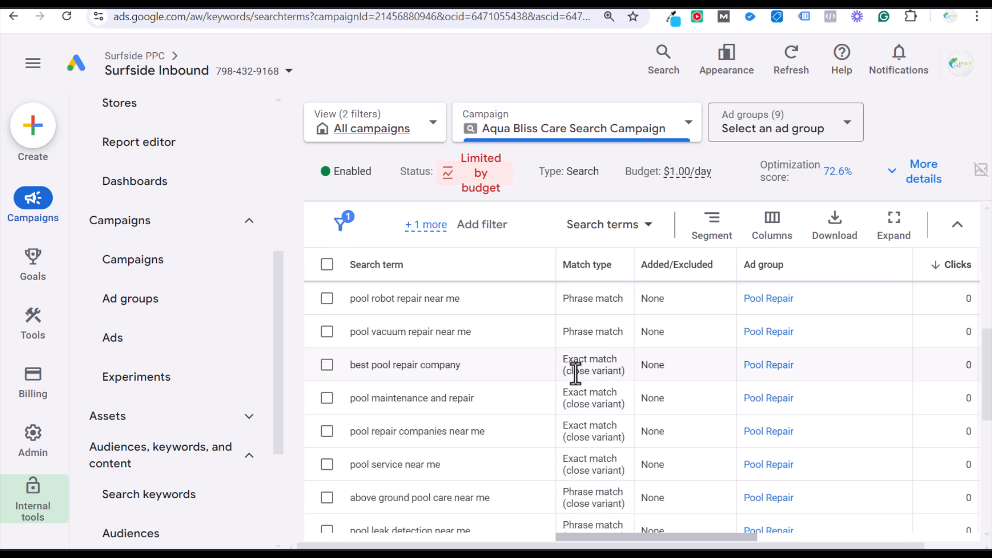
# - Examine the exact match close variants "pool maintenance and repair" and "pool service near me" against the exact match term
pyautogui.moveTo(495, 398); pyautogui.dragTo(392, 404)
pyautogui.click(391, 404)
pyautogui.scroll(5, 391, 400)
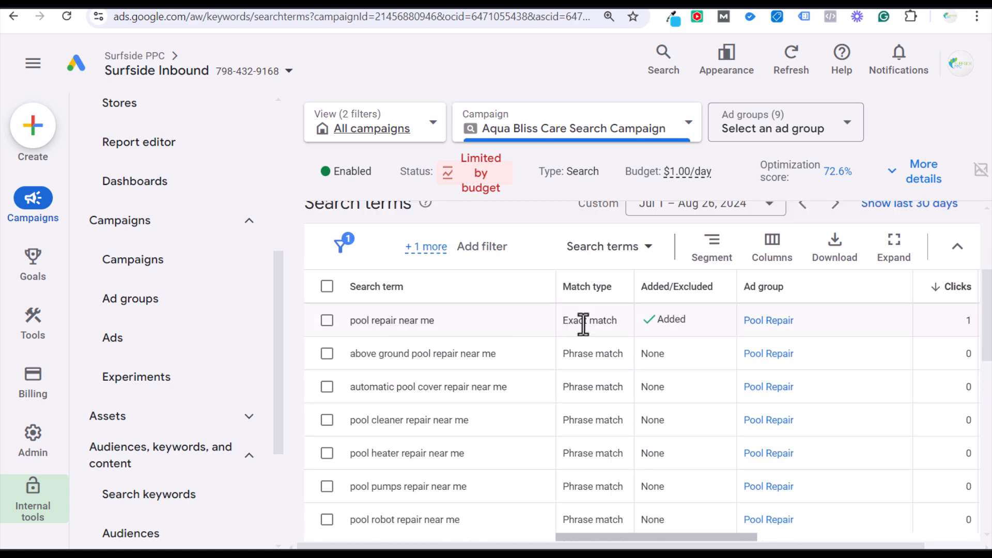
pyautogui.scroll(-5, 483, 372)
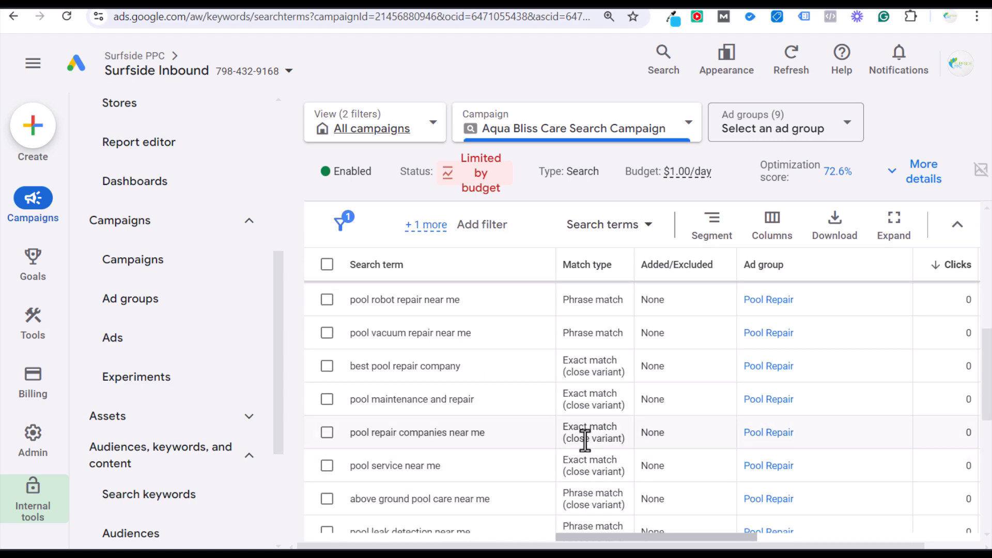
pyautogui.scroll(-1, 604, 371)
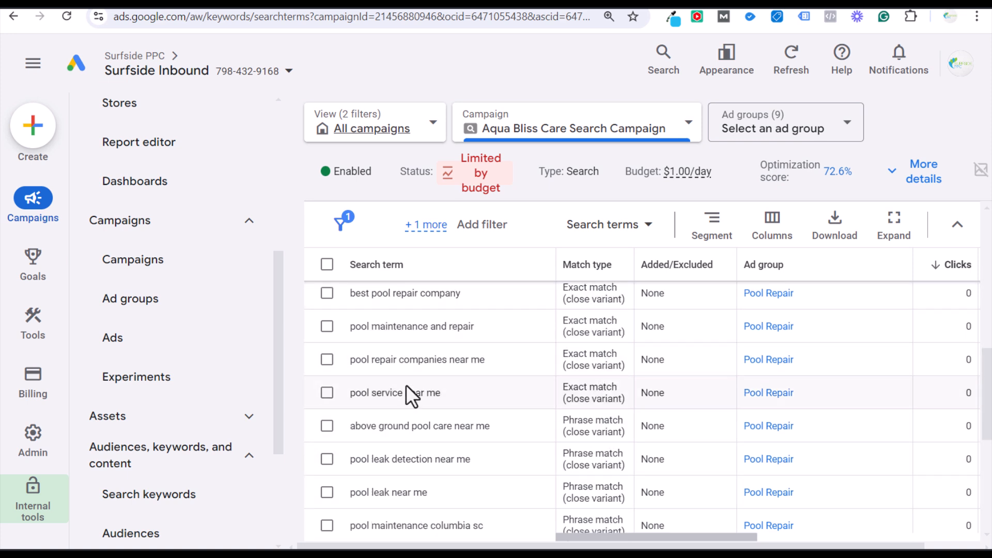
pyautogui.moveTo(503, 397); pyautogui.dragTo(337, 392)
pyautogui.click(395, 357)
pyautogui.scroll(2, 418, 320)
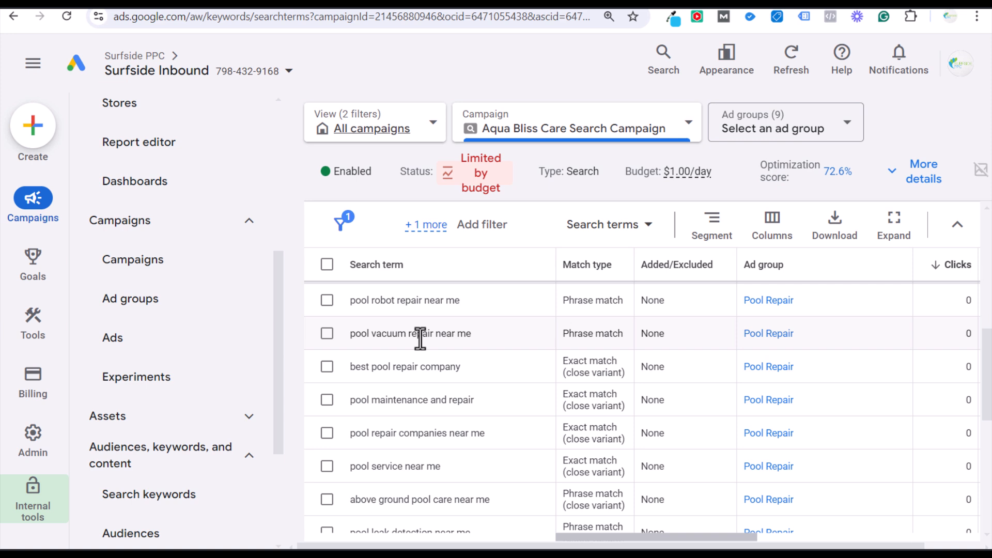
pyautogui.scroll(4, 429, 331)
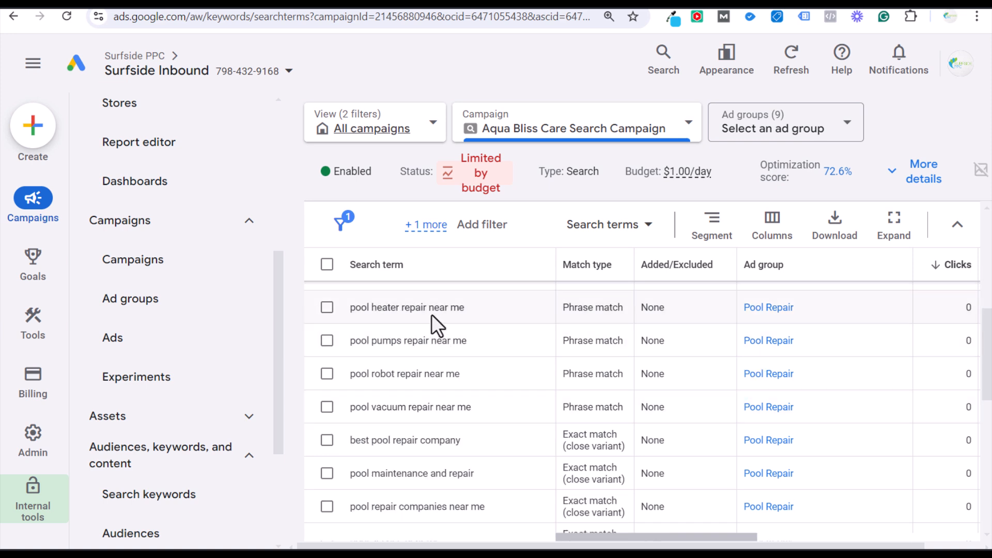
pyautogui.scroll(2, 439, 321)
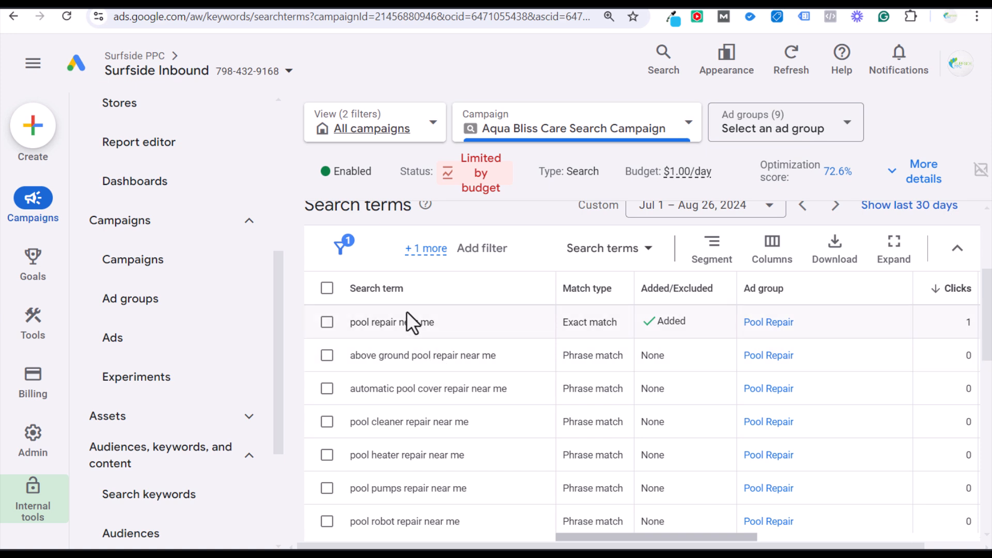
# - Sort the search terms by impressions to compare them, and switch the sorting back to clicks
pyautogui.moveTo(744, 537); pyautogui.dragTo(805, 520)
pyautogui.click(882, 289)
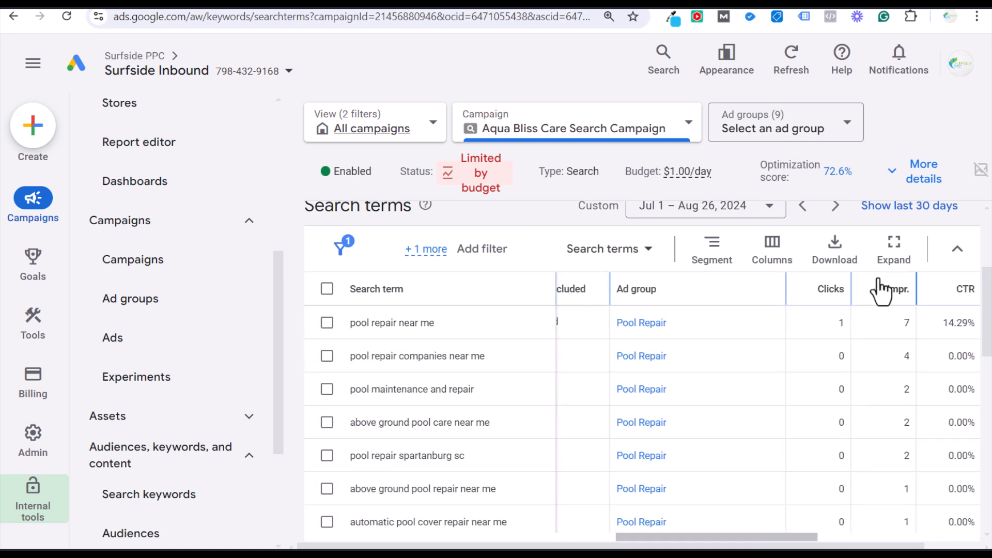
pyautogui.click(809, 292)
pyautogui.moveTo(699, 538); pyautogui.dragTo(568, 547)
# - Highlight the search term "pool heater repair near me", and review the campaign's list of ad groups
pyautogui.scroll(-2, 460, 393)
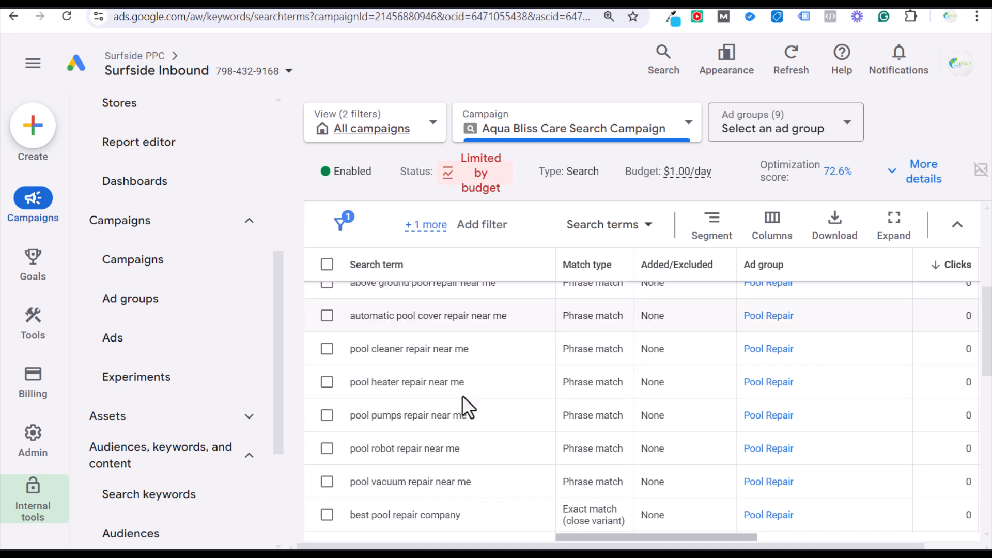
pyautogui.moveTo(476, 386); pyautogui.dragTo(374, 384)
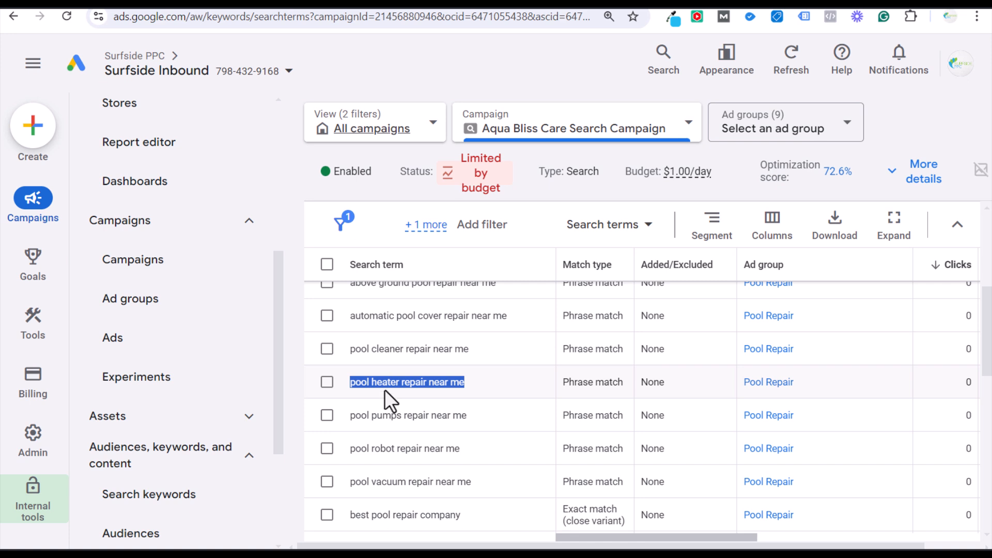
pyautogui.click(134, 303)
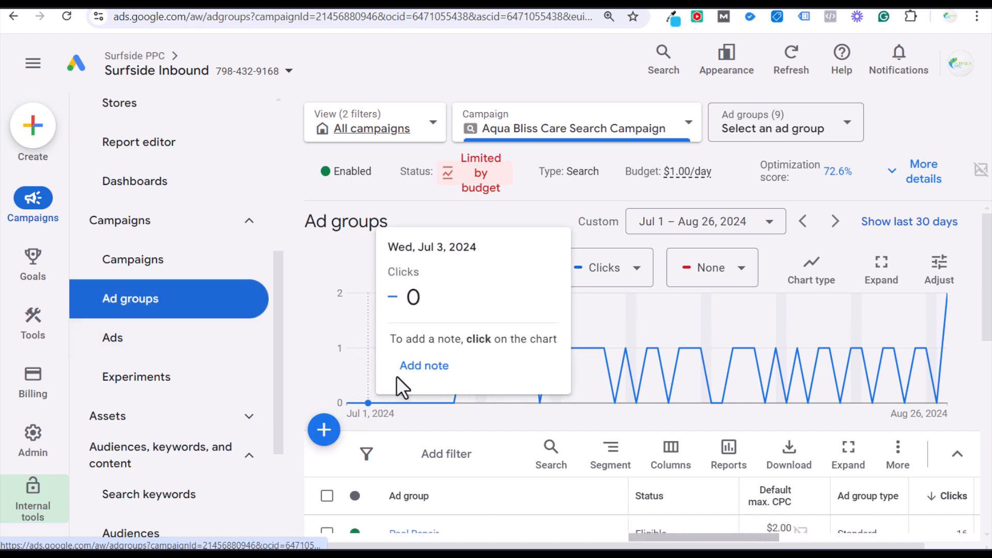
pyautogui.scroll(-4, 486, 452)
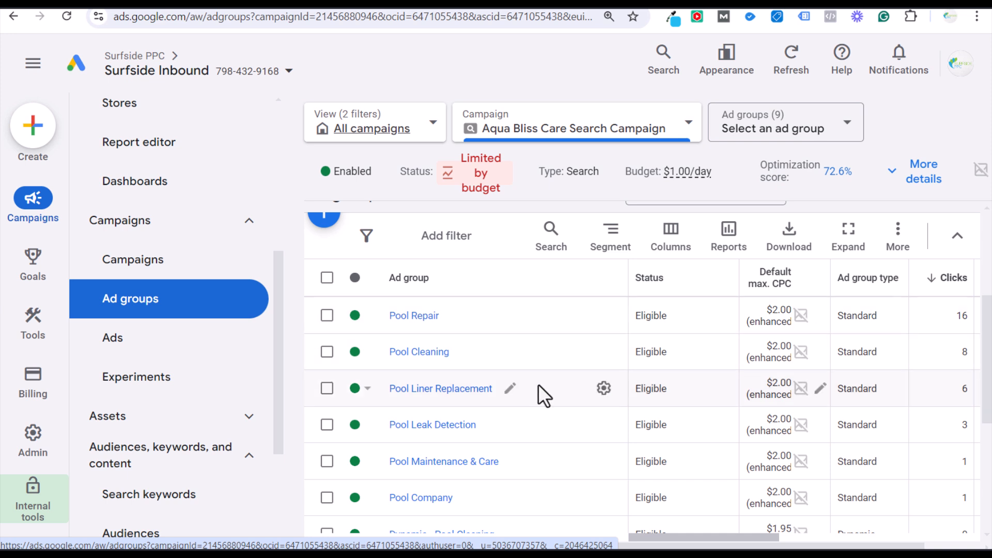
pyautogui.scroll(-3, 550, 380)
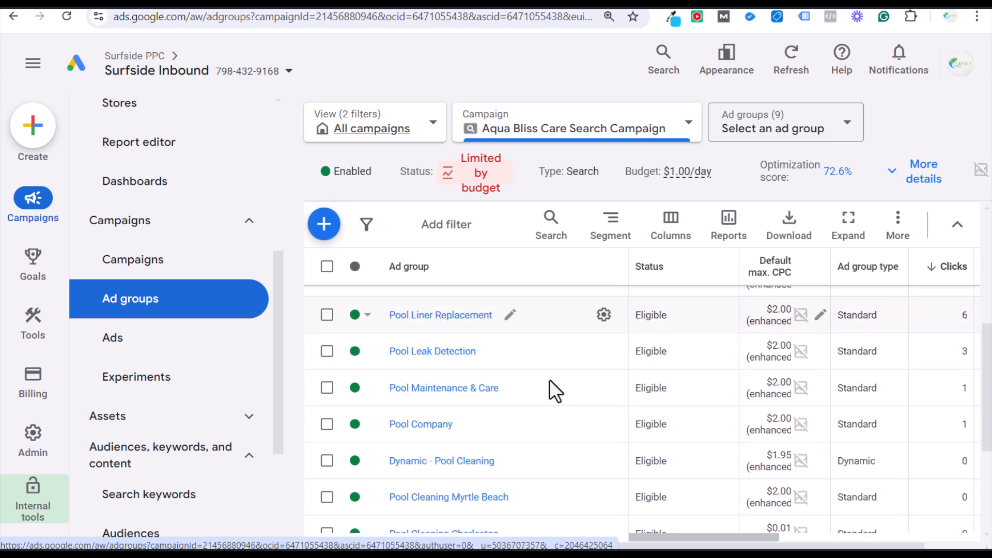
pyautogui.scroll(3, 551, 380)
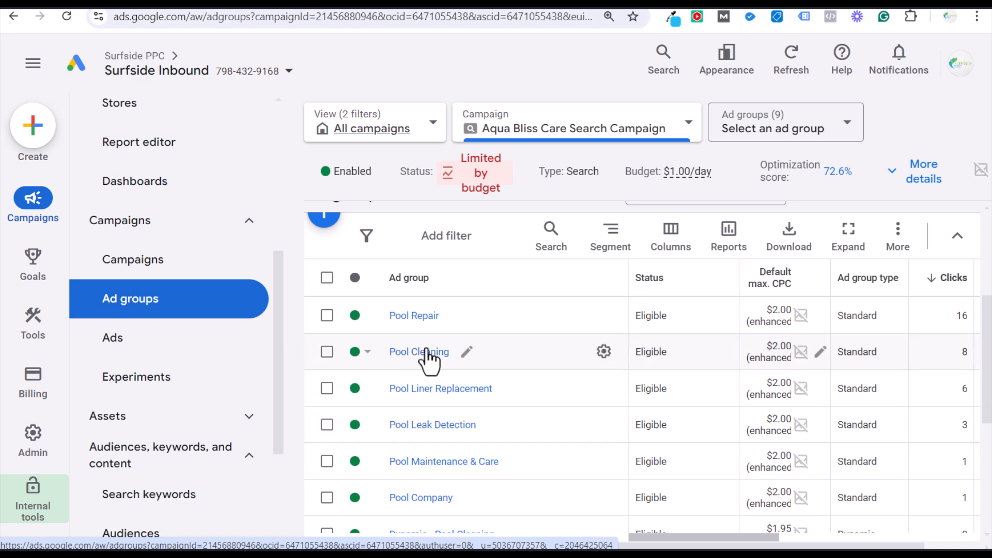
# - View the keywords of the Pool Liner Replacement ad group and switch to the Pool Leak Detection ad group
pyautogui.click(411, 391)
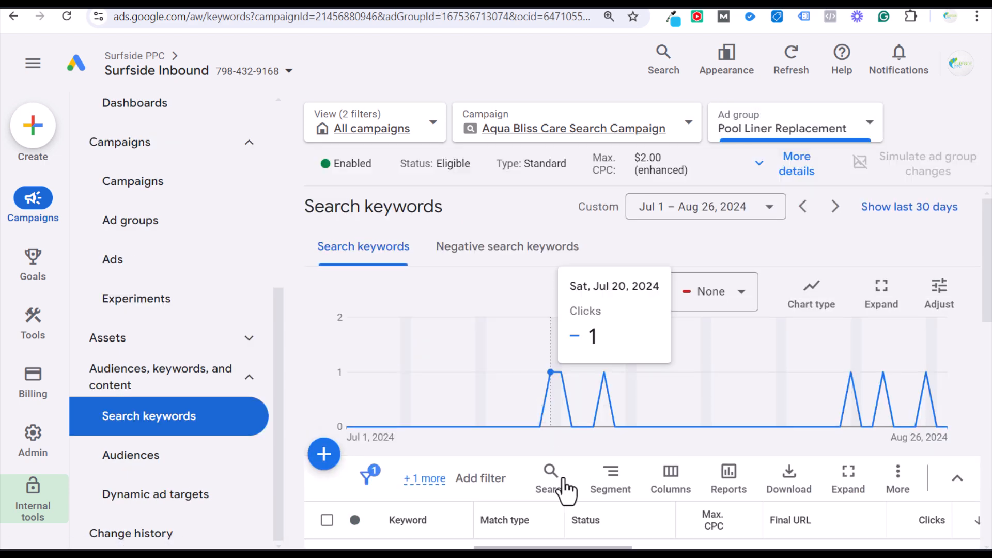
pyautogui.click(747, 133)
pyautogui.scroll(-3, 593, 384)
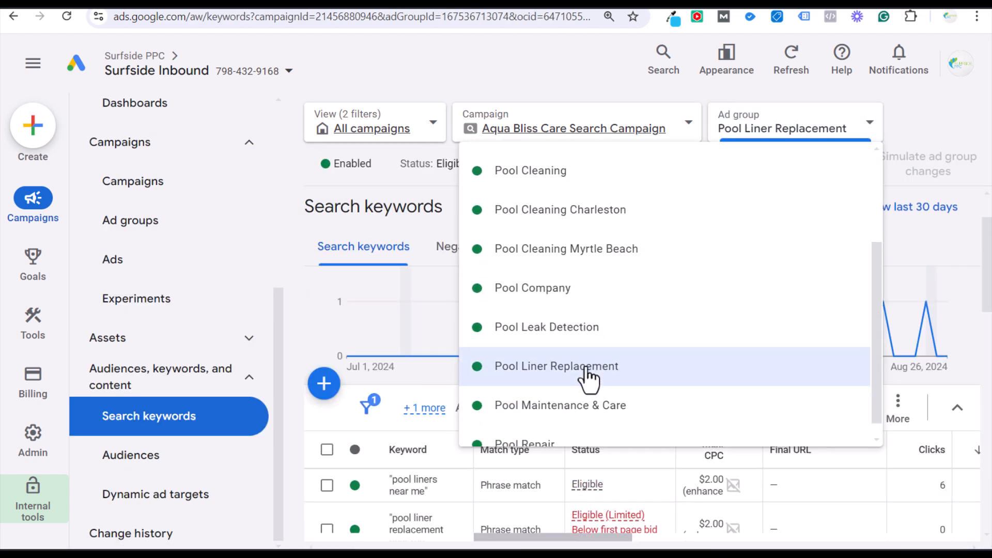
pyautogui.click(567, 327)
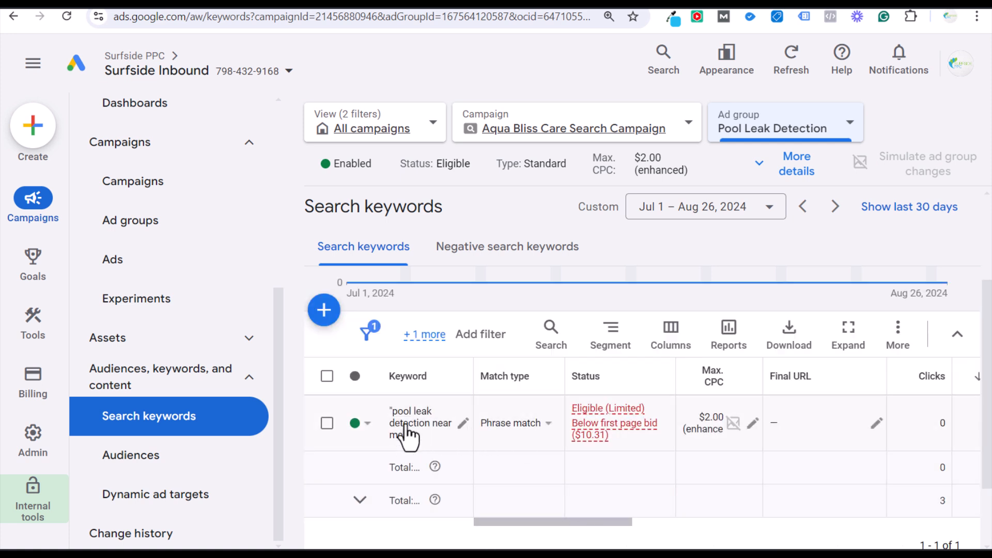
# - Start adding keywords to the Pool Leak Detection ad group, including "best pool leak detection near me" and "swimming pool leak detection services near me"
pyautogui.moveTo(608, 522); pyautogui.dragTo(448, 511)
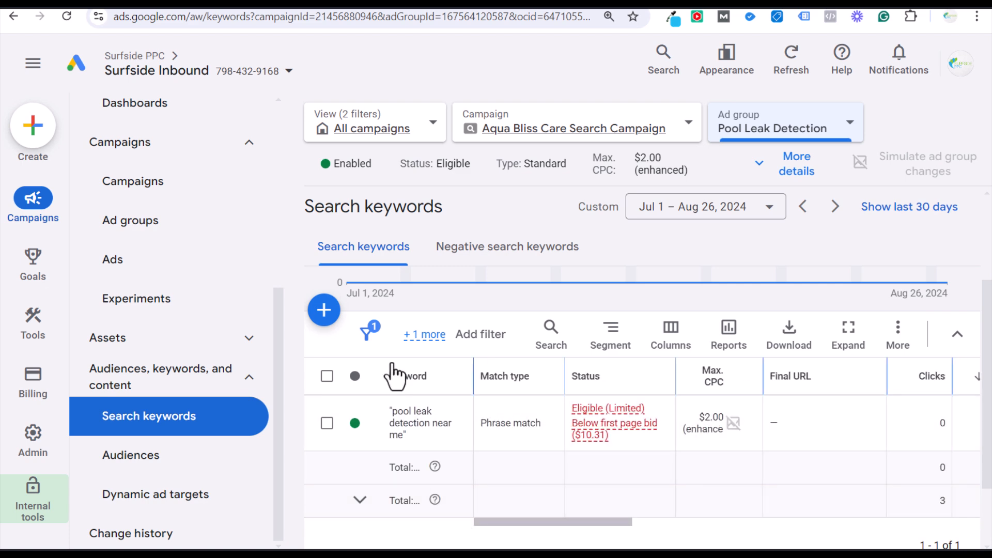
pyautogui.click(324, 310)
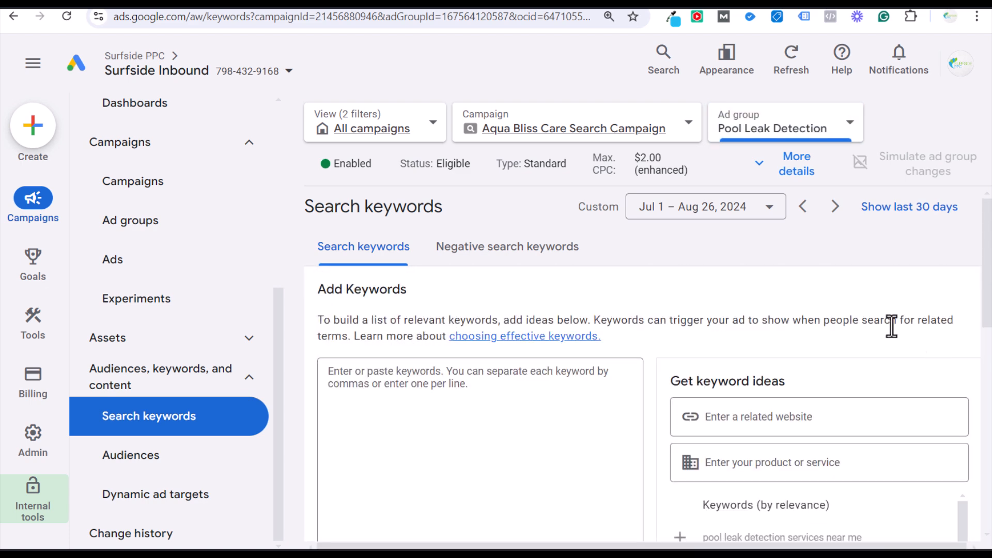
pyautogui.scroll(-3, 881, 316)
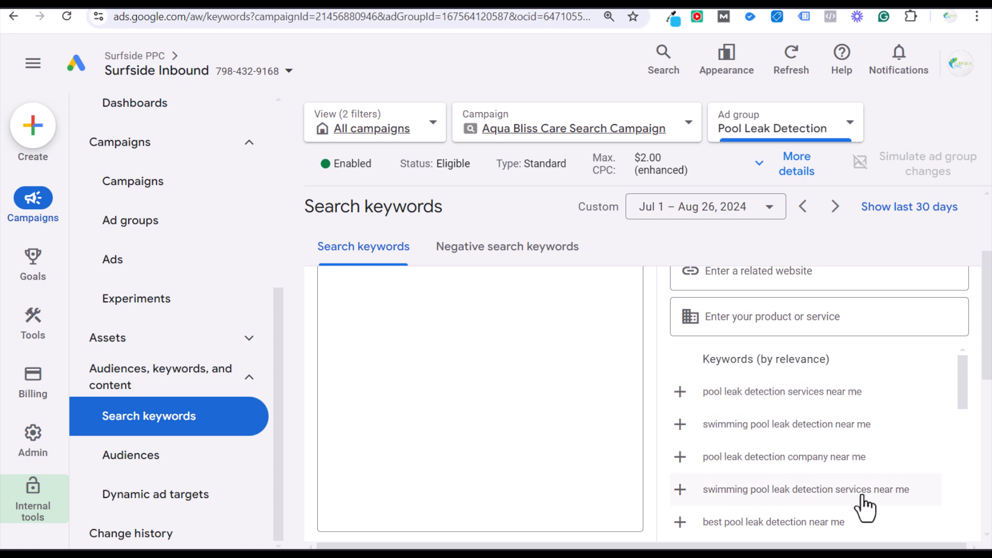
pyautogui.click(690, 522)
pyautogui.click(681, 490)
pyautogui.scroll(1, 708, 483)
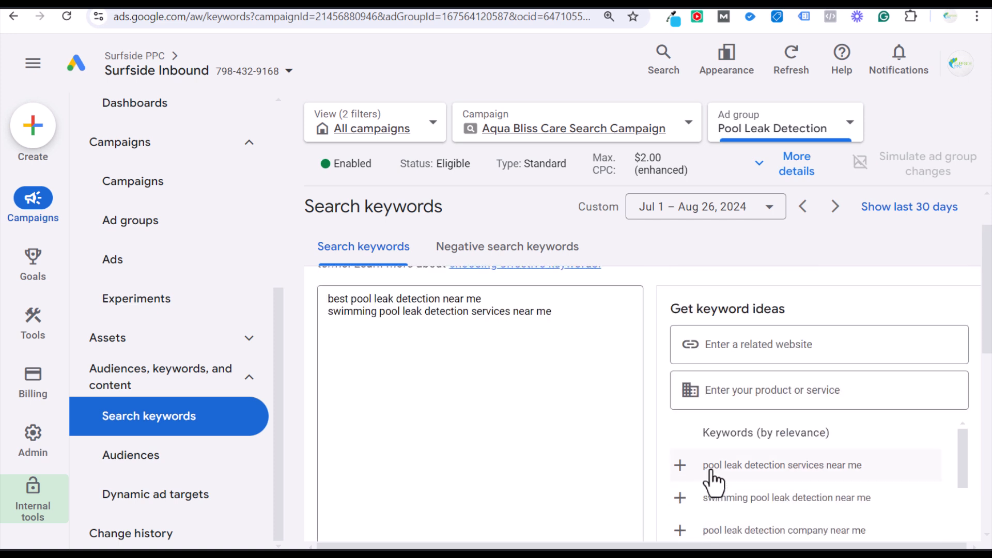
# - Add the suggestions "pool leak detection services near me", "swimming pool leak detection near me" and "pool leak detection company near me" to the keyword list
pyautogui.click(575, 315)
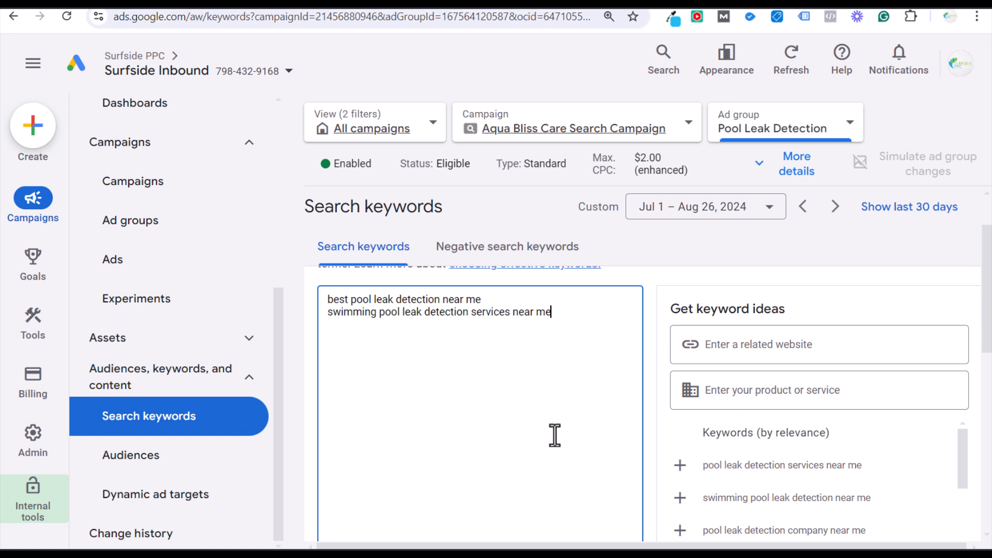
pyautogui.click(680, 465)
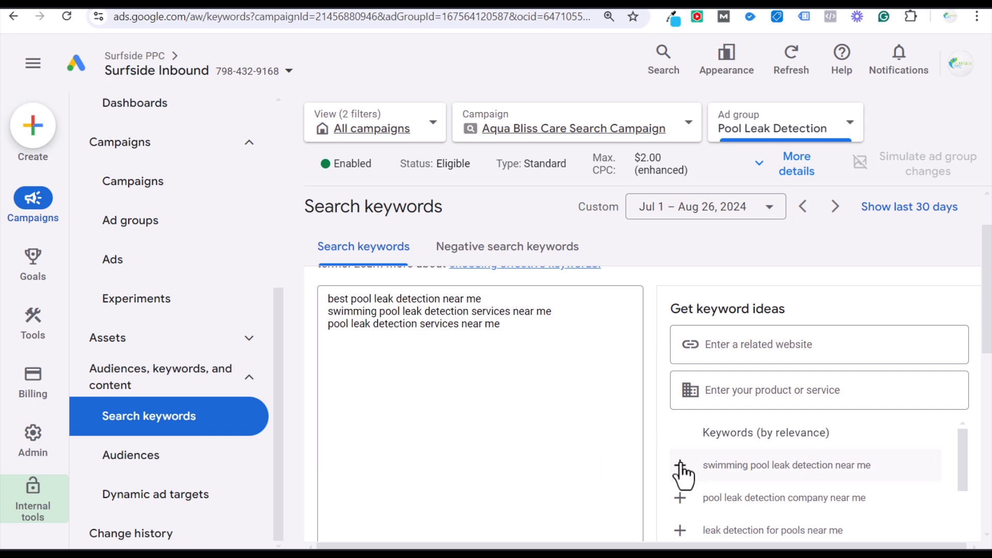
pyautogui.click(680, 465)
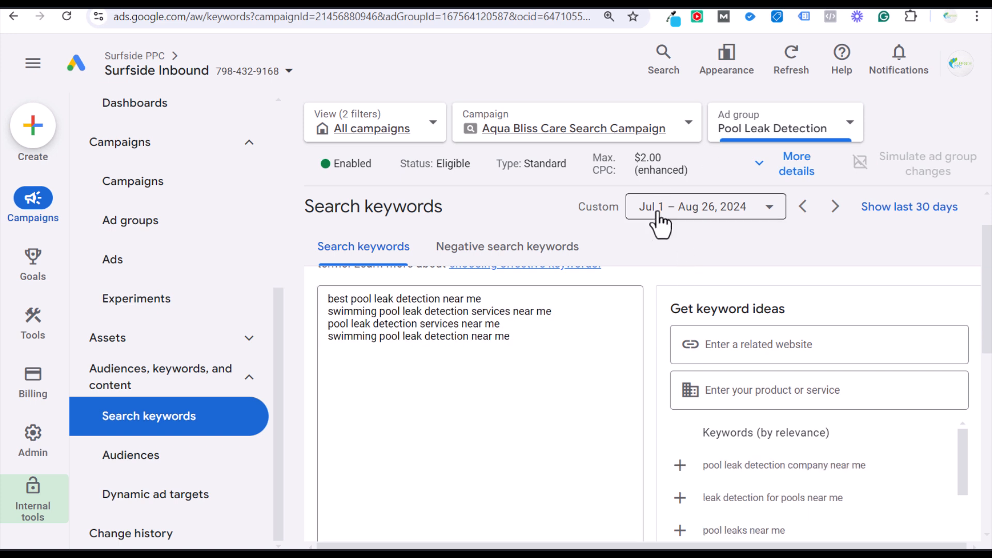
pyautogui.click(680, 465)
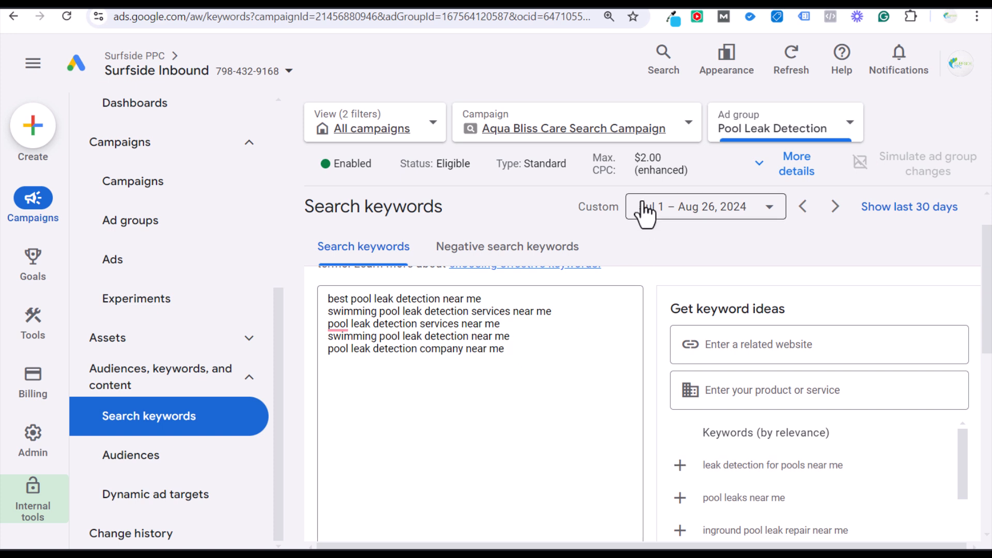
pyautogui.click(503, 353)
# - Add the suggestions "leak detection for pools near me", "pool leak service near me" and "pool leak company near me" to the keyword list
pyautogui.moveTo(985, 270); pyautogui.dragTo(988, 295)
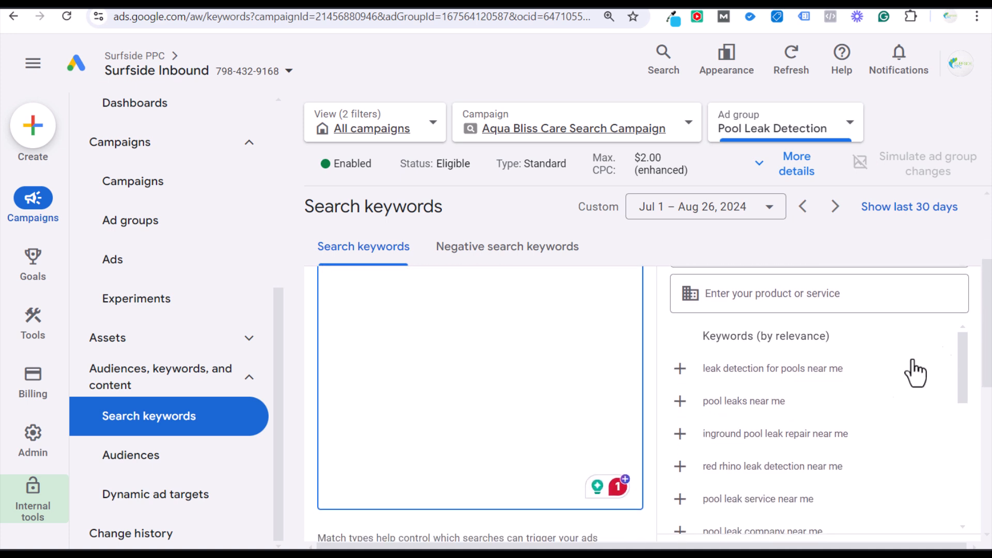
pyautogui.click(679, 369)
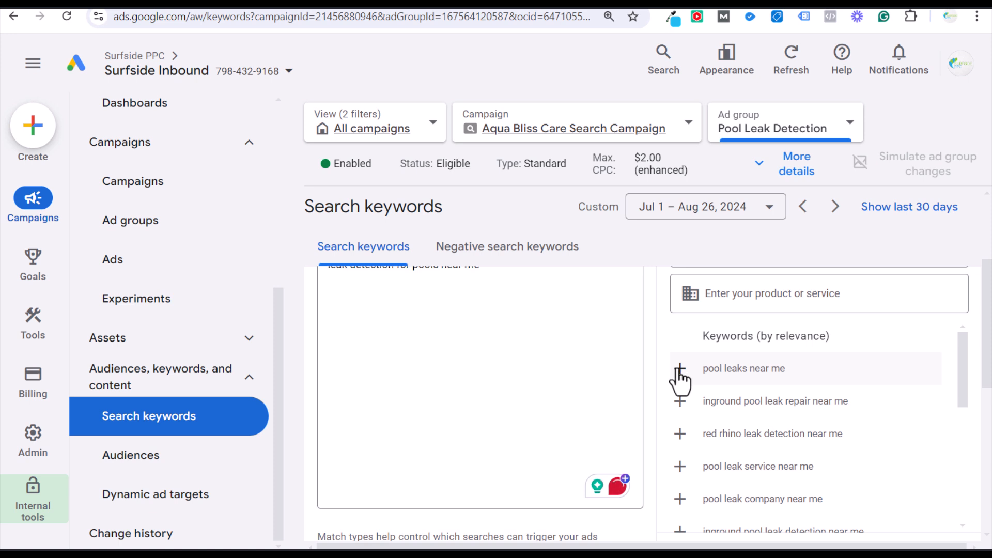
pyautogui.click(680, 466)
pyautogui.click(680, 466)
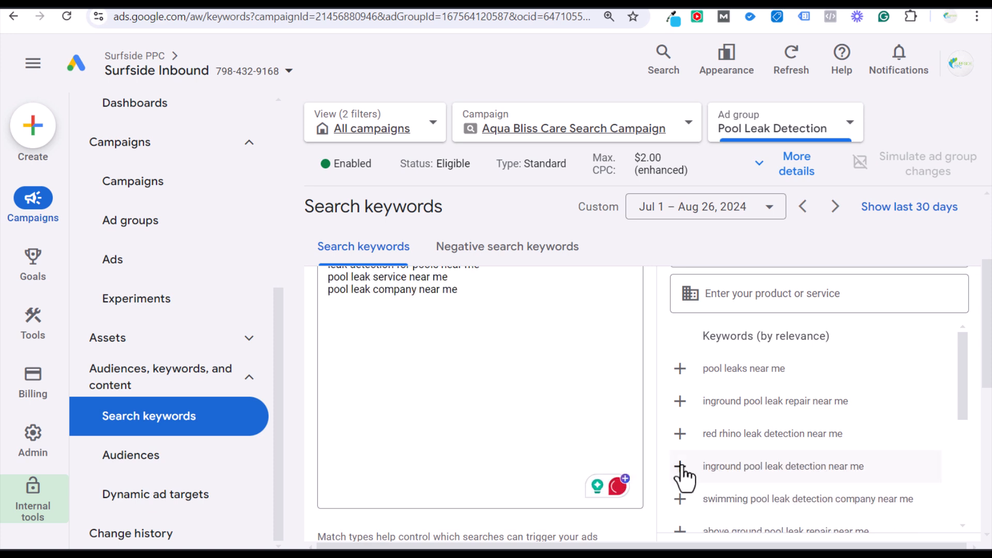
pyautogui.scroll(2, 568, 430)
# - Enter the example keywords "swimming pool leak" and "how can i detect a pool leak?", and remove both lines from the keyword list
pyautogui.click(537, 367)
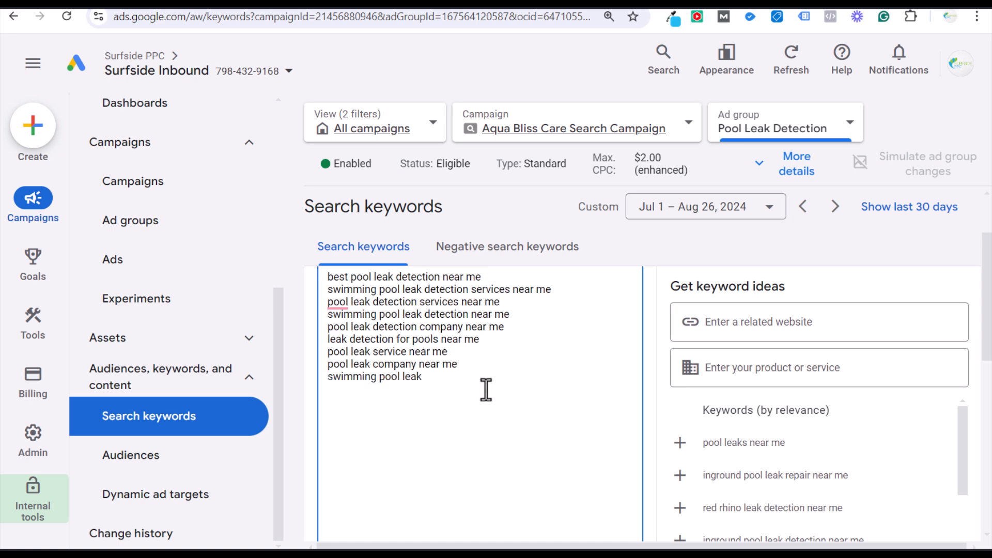
pyautogui.moveTo(483, 388); pyautogui.dragTo(320, 380)
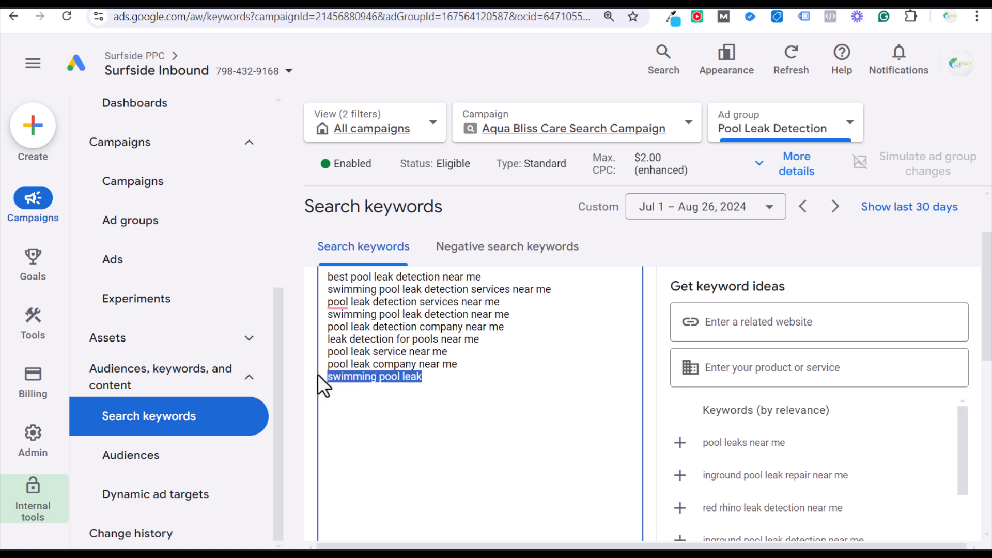
pyautogui.click(431, 381)
pyautogui.press('Return')
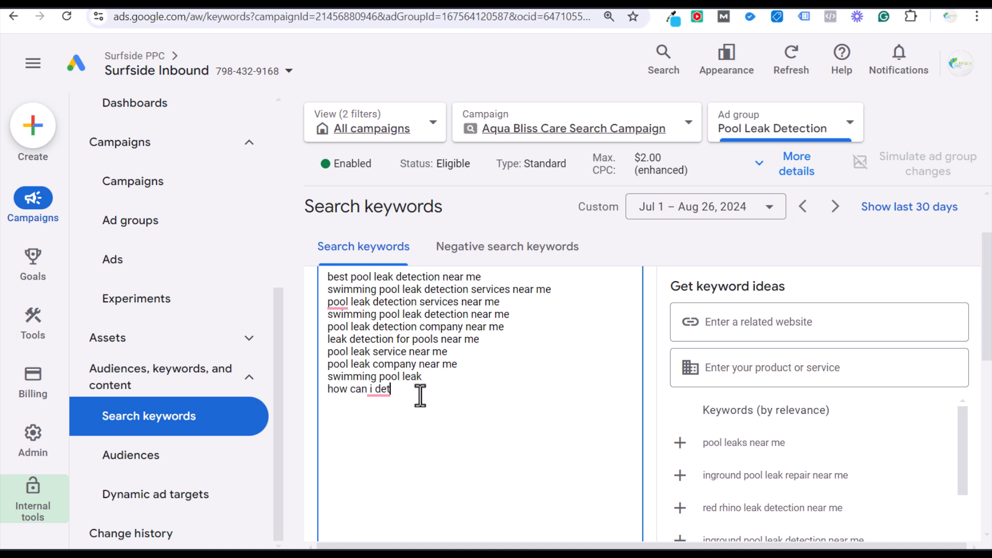
pyautogui.moveTo(391, 392); pyautogui.dragTo(319, 381)
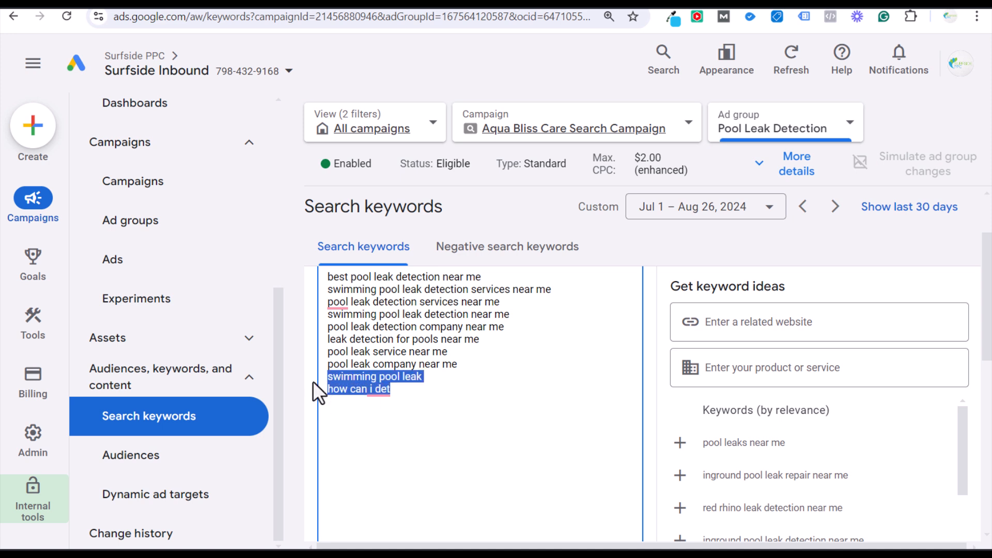
pyautogui.click(446, 404)
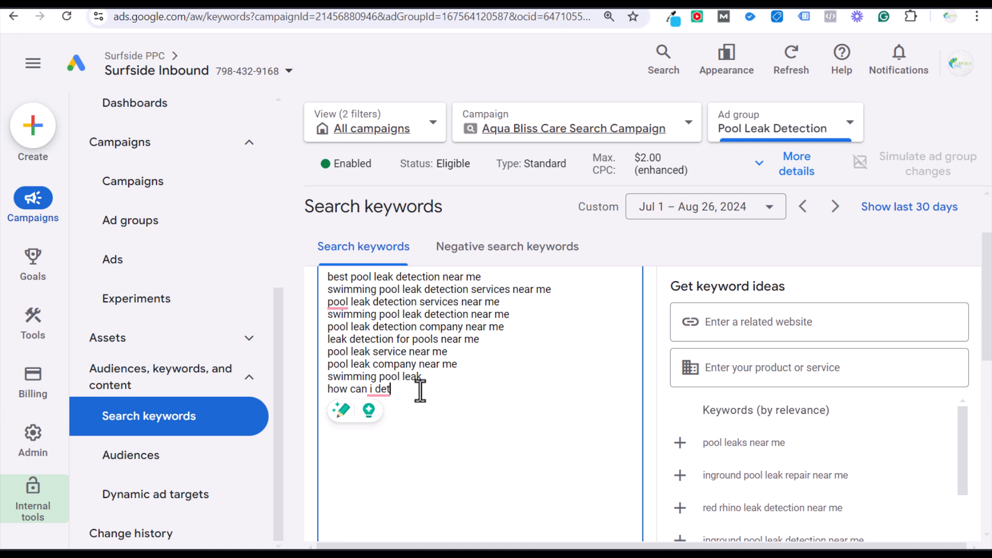
pyautogui.write('ect a pool leak?')
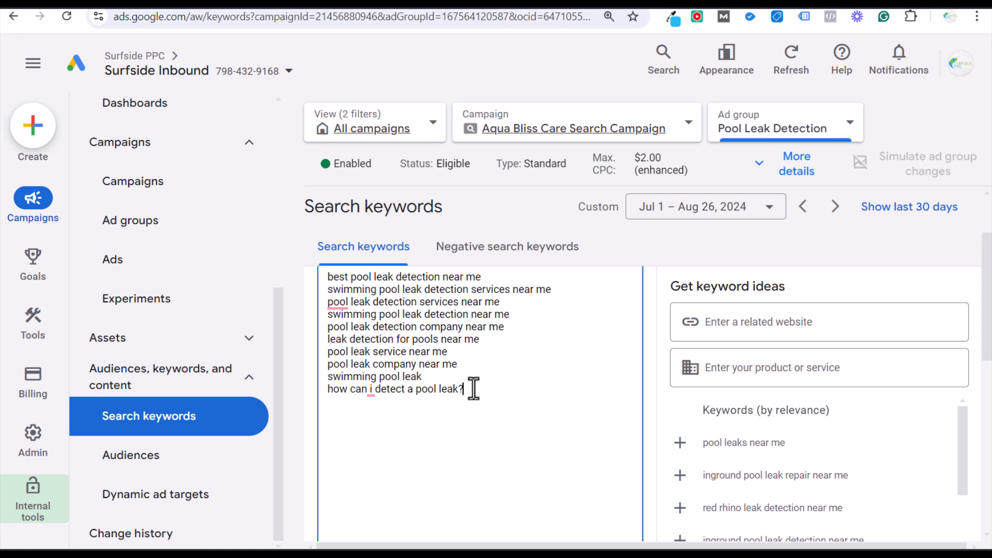
pyautogui.moveTo(469, 390); pyautogui.dragTo(312, 282)
pyautogui.moveTo(512, 392); pyautogui.dragTo(327, 385)
pyautogui.press('BackSpace')
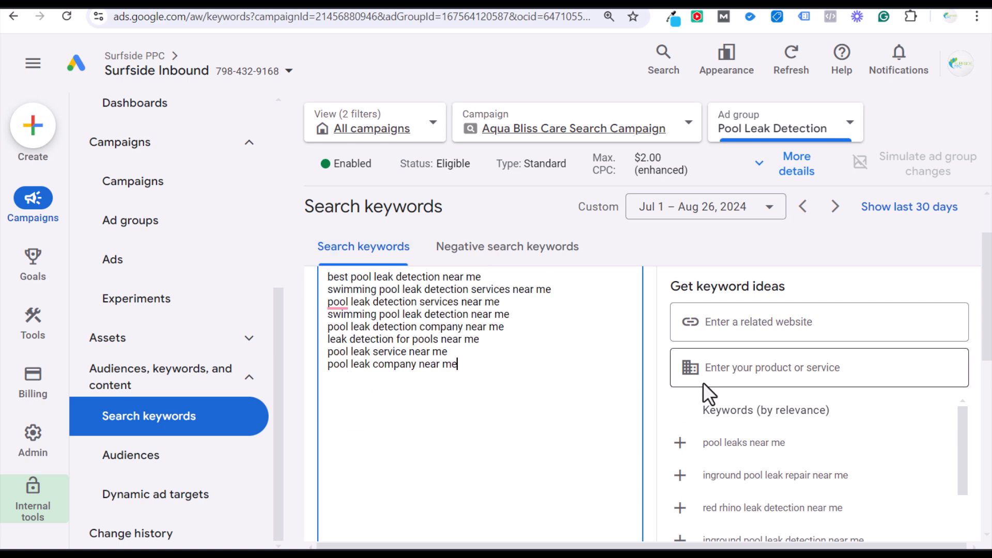
# - Get keyword ideas for the product "pool leak detection", and add "pool leak detection services near me" and "pool leak detection services"
pyautogui.click(765, 368)
pyautogui.write('pool leak detection')
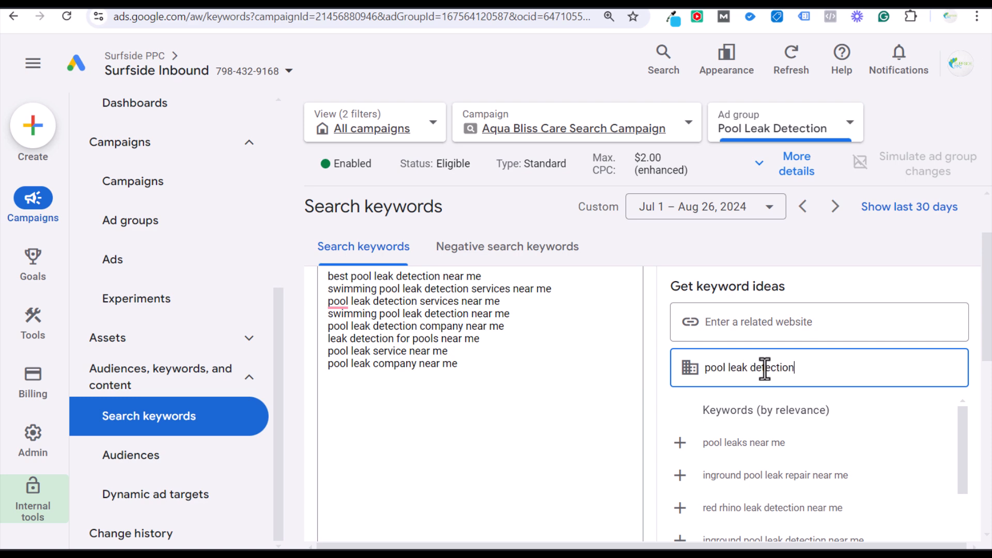
pyautogui.scroll(-5, 566, 382)
pyautogui.scroll(-3, 508, 397)
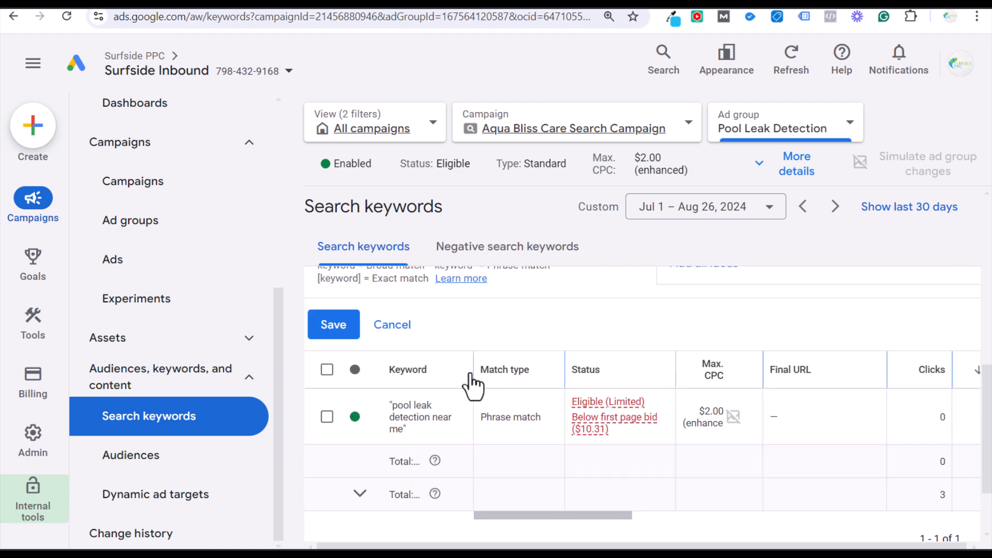
pyautogui.scroll(5, 634, 364)
pyautogui.scroll(2, 634, 361)
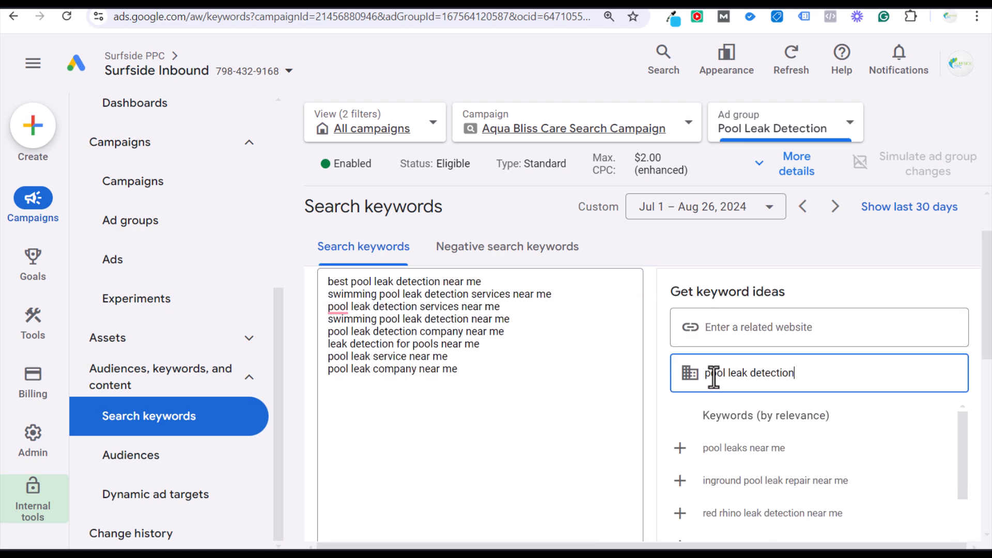
pyautogui.click(787, 374)
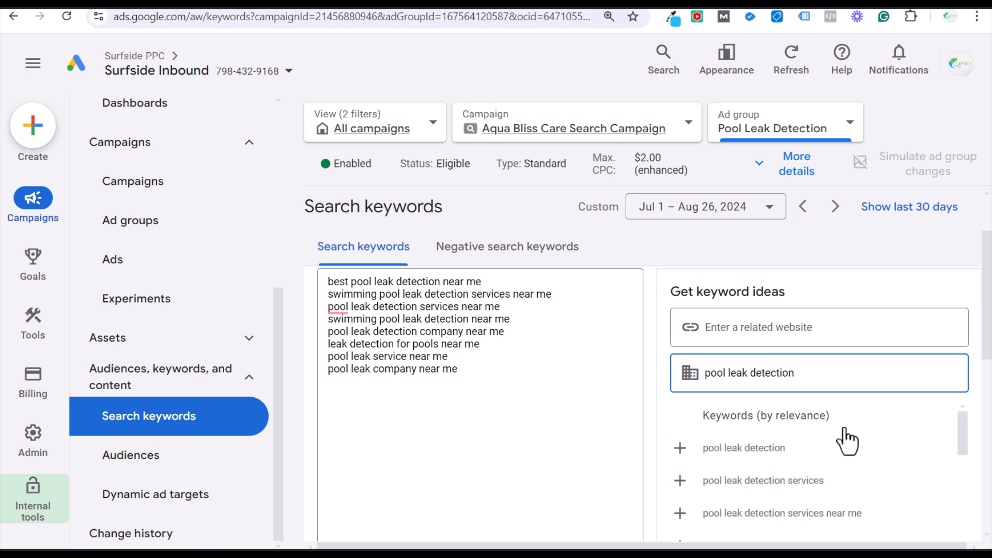
pyautogui.click(679, 513)
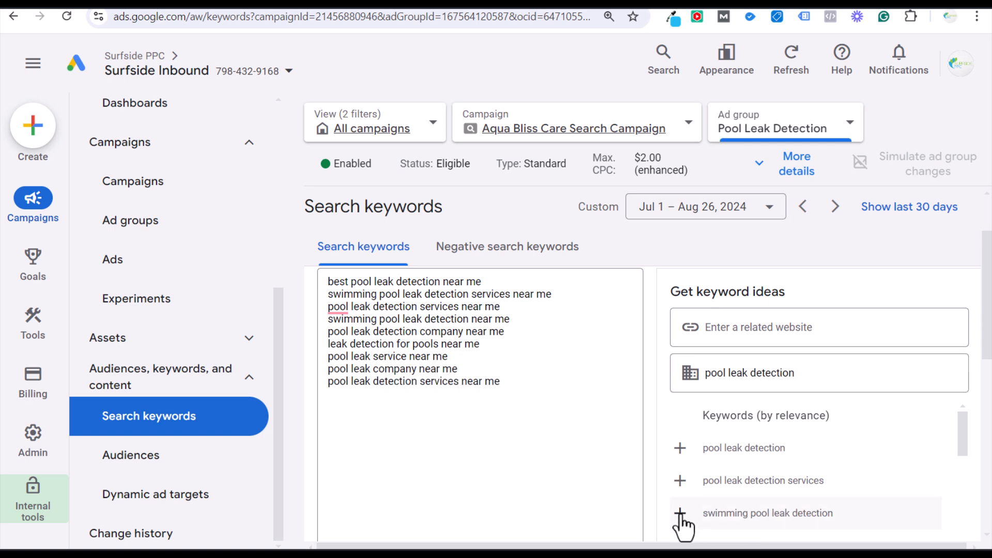
pyautogui.click(681, 480)
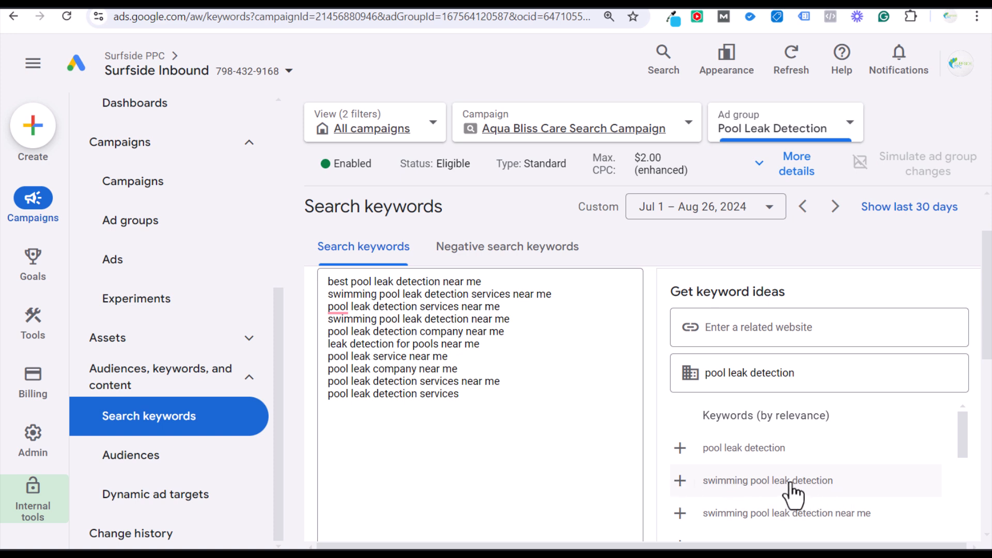
# - Add the suggestion "swimming pool leak detection" to the keyword list and delete that line again
pyautogui.click(680, 481)
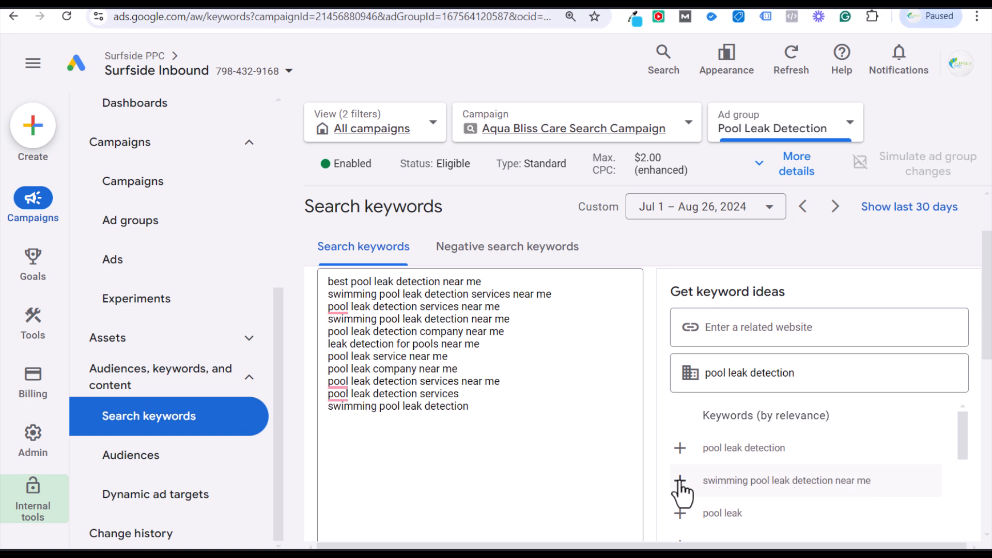
pyautogui.click(505, 409)
pyautogui.moveTo(468, 409); pyautogui.dragTo(326, 412)
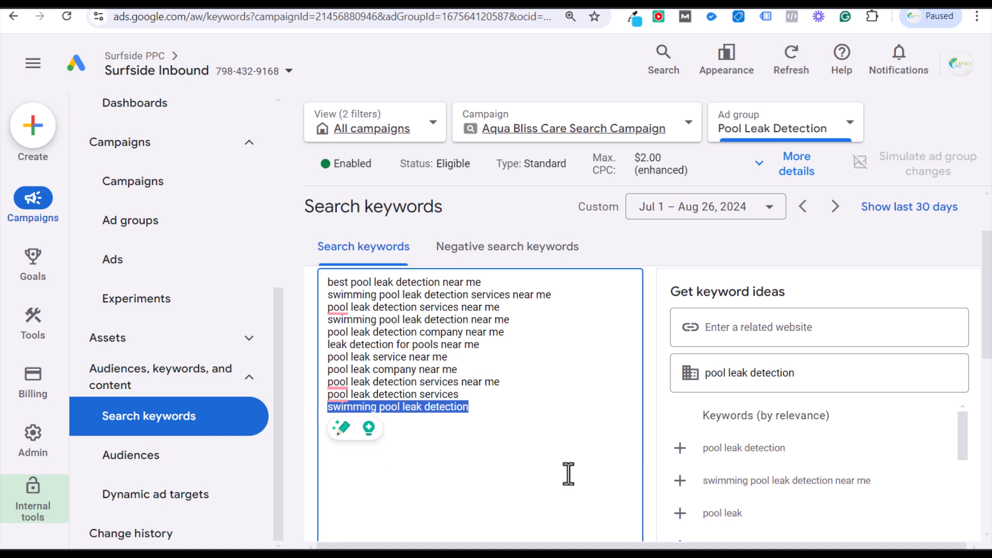
pyautogui.tripleClick(436, 411)
pyautogui.press('BackSpace')
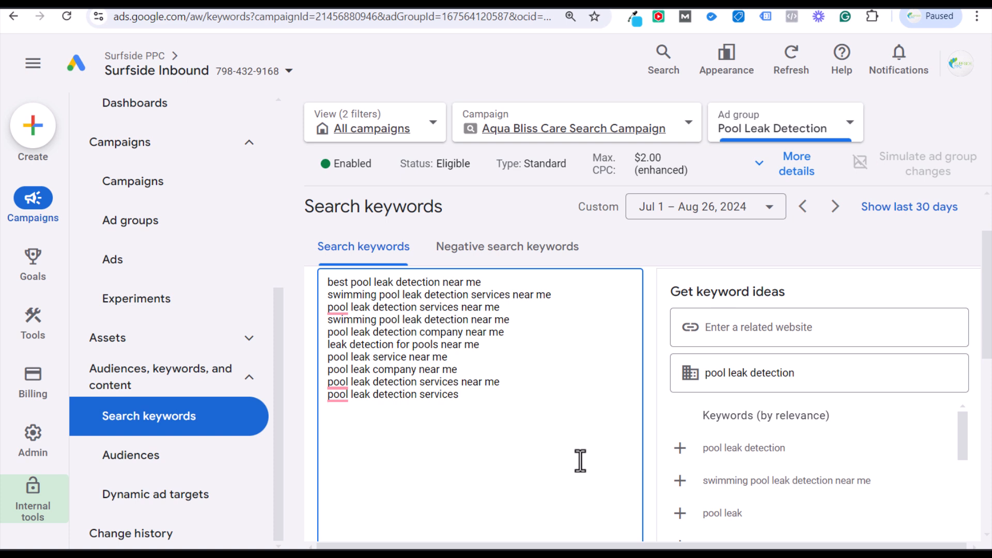
# - Add the suggestion "swimming pool leak detection near me" to the keyword list and look over the entries
pyautogui.click(680, 480)
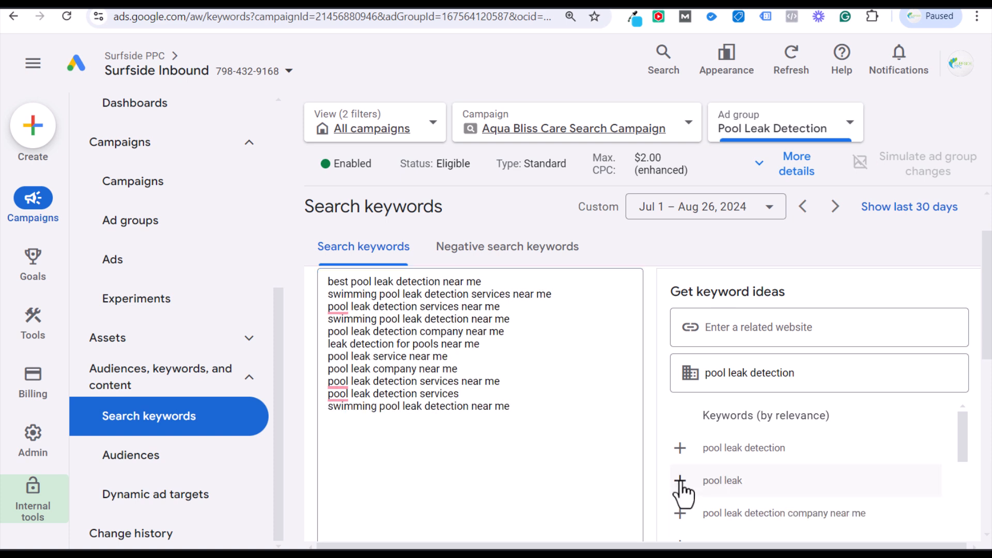
pyautogui.click(534, 411)
pyautogui.click(565, 394)
pyautogui.click(563, 382)
pyautogui.click(567, 357)
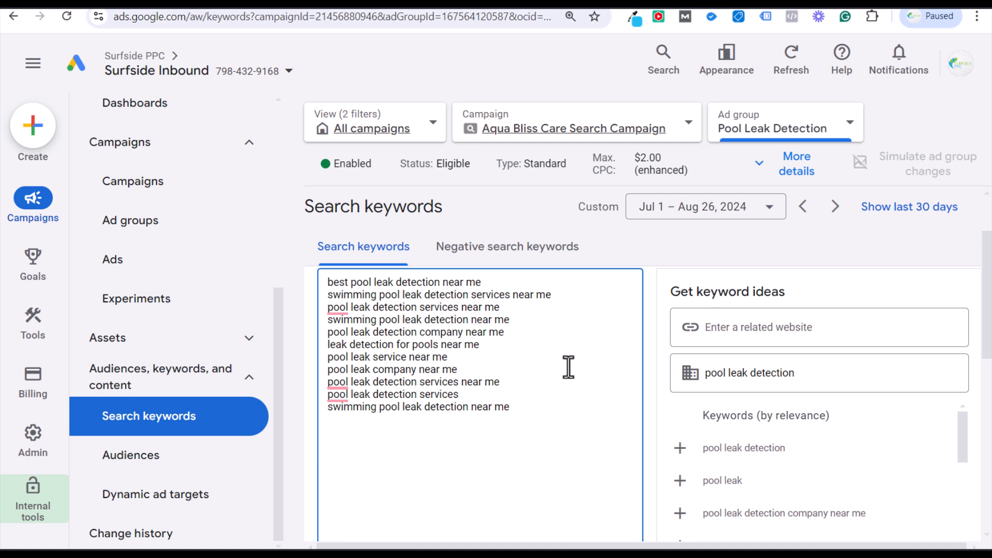
# - Look through the remaining keyword ideas and try to save the new keywords to the ad group
pyautogui.scroll(-1, 930, 514)
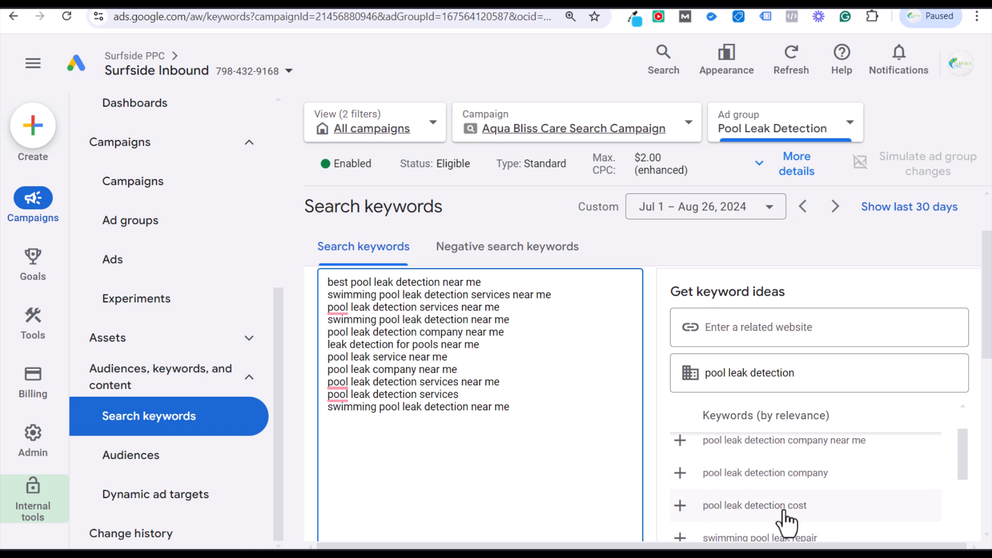
pyautogui.scroll(-3, 648, 423)
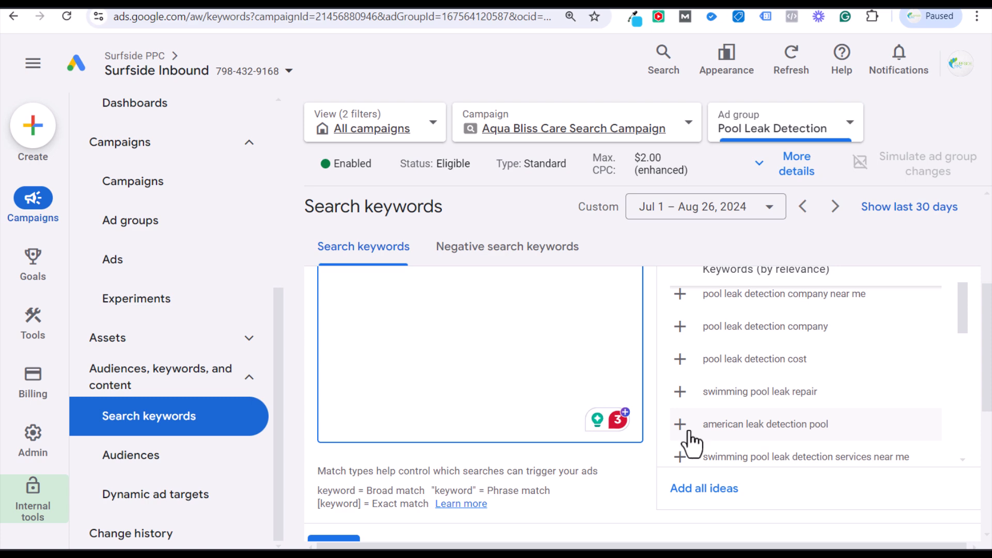
pyautogui.scroll(-3, 604, 473)
pyautogui.click(335, 409)
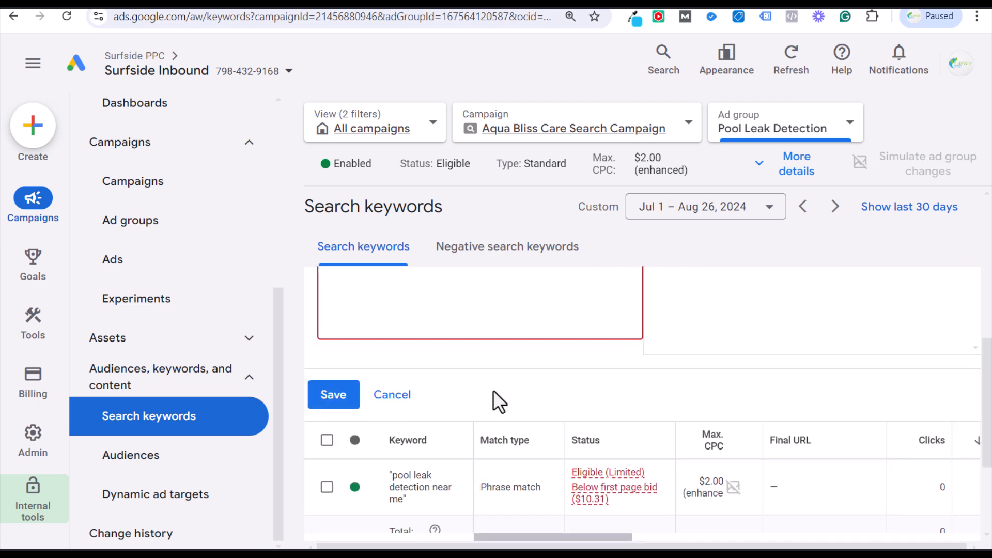
# - Examine the error details reported for the new pool leak detection keywords
pyautogui.scroll(3, 524, 394)
pyautogui.scroll(2, 524, 387)
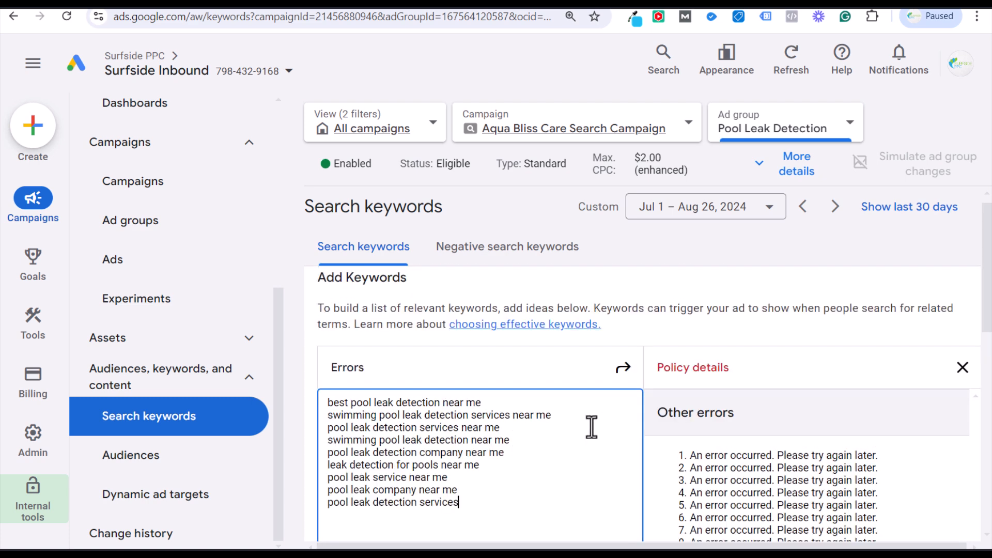
pyautogui.scroll(-4, 698, 403)
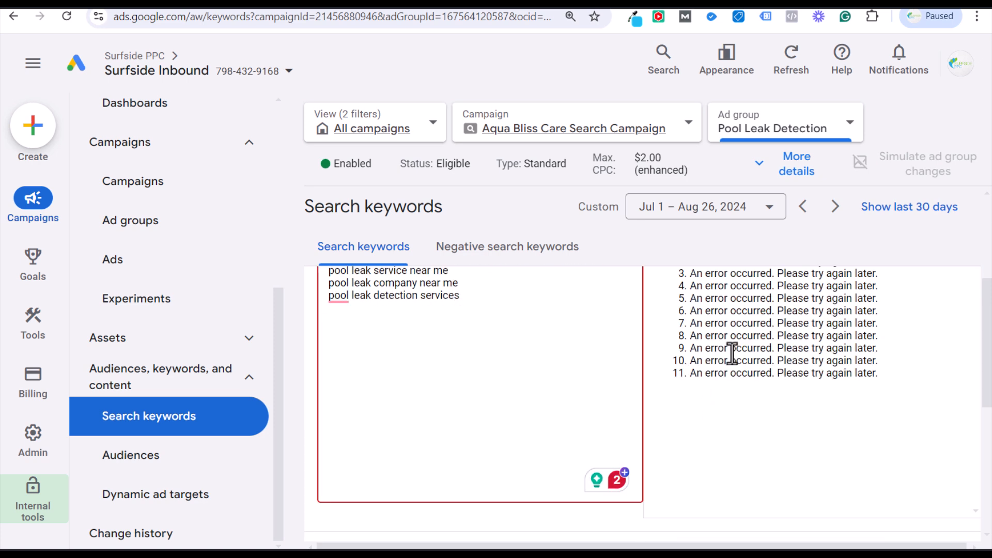
pyautogui.scroll(3, 522, 412)
pyautogui.scroll(-4, 505, 416)
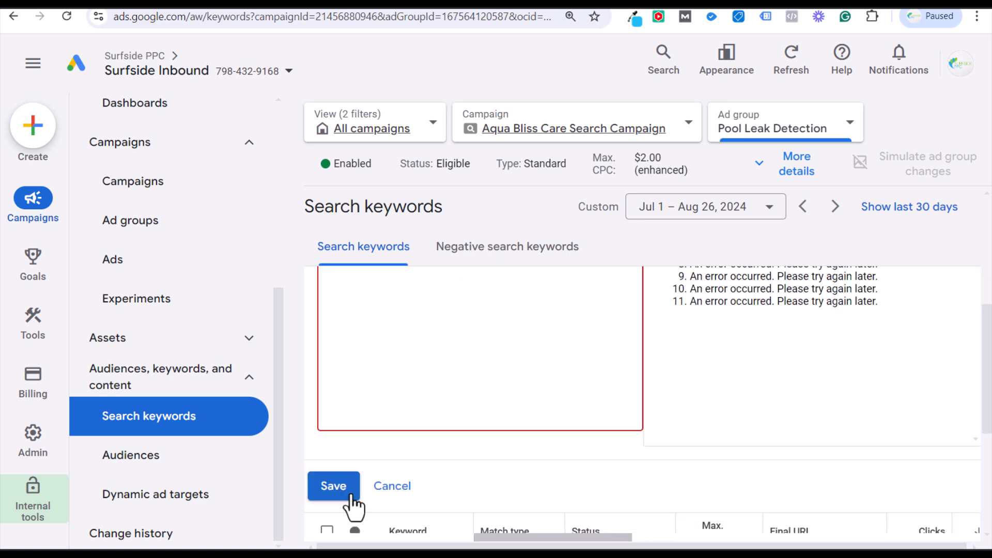
# - Discard the unsaved keywords and try to change the match type of the existing "pool leak detection near me" keyword
pyautogui.click(391, 489)
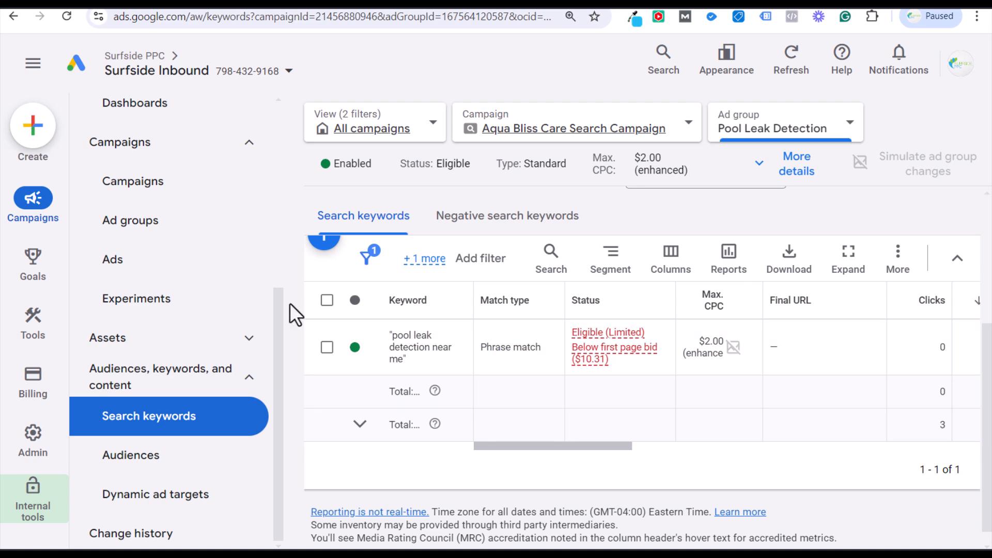
pyautogui.click(327, 299)
pyautogui.click(412, 258)
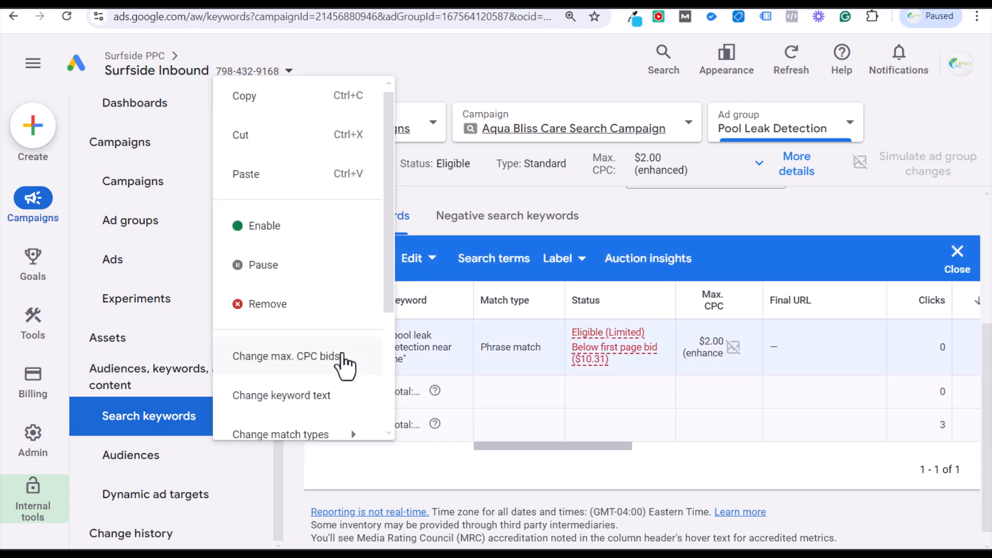
pyautogui.moveTo(323, 434)
pyautogui.click(501, 428)
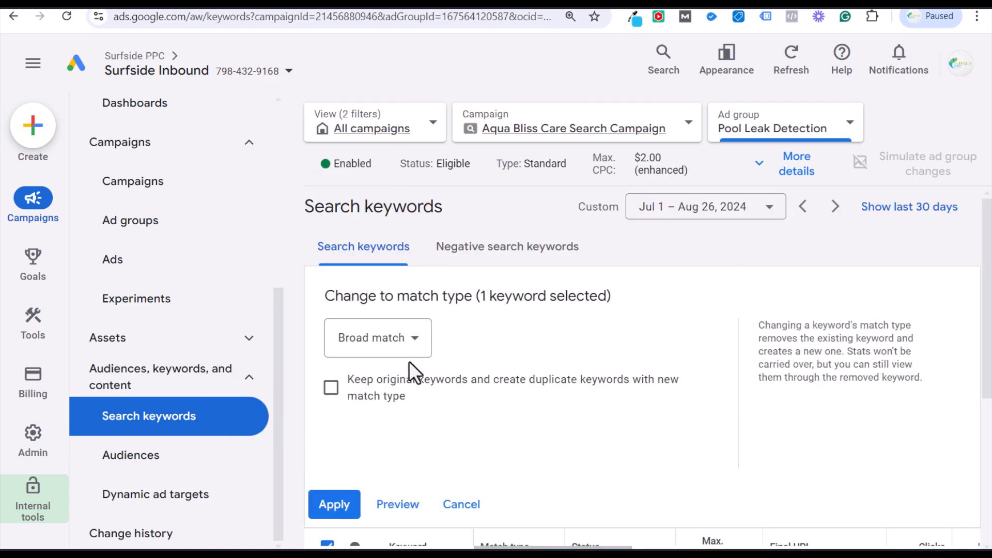
pyautogui.click(408, 352)
pyautogui.click(420, 355)
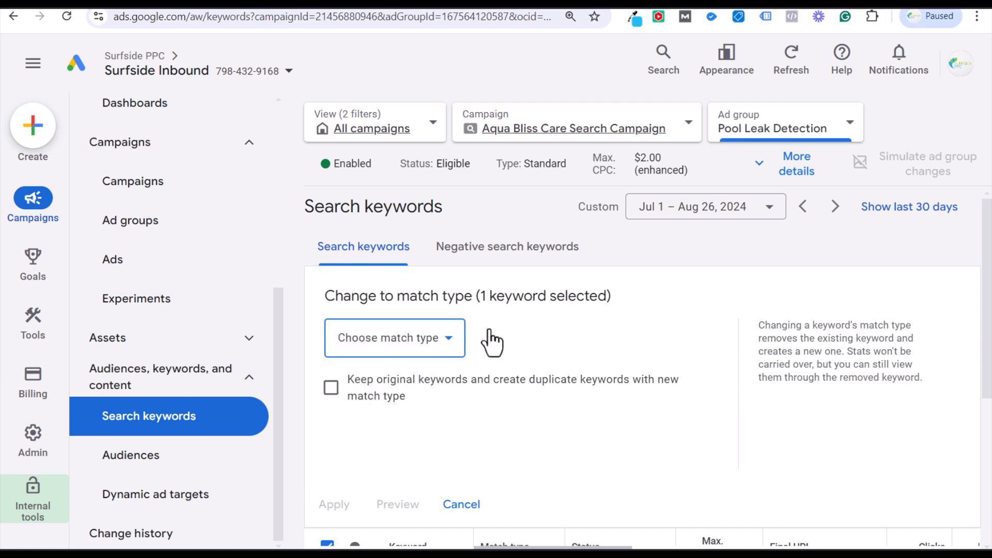
pyautogui.click(460, 505)
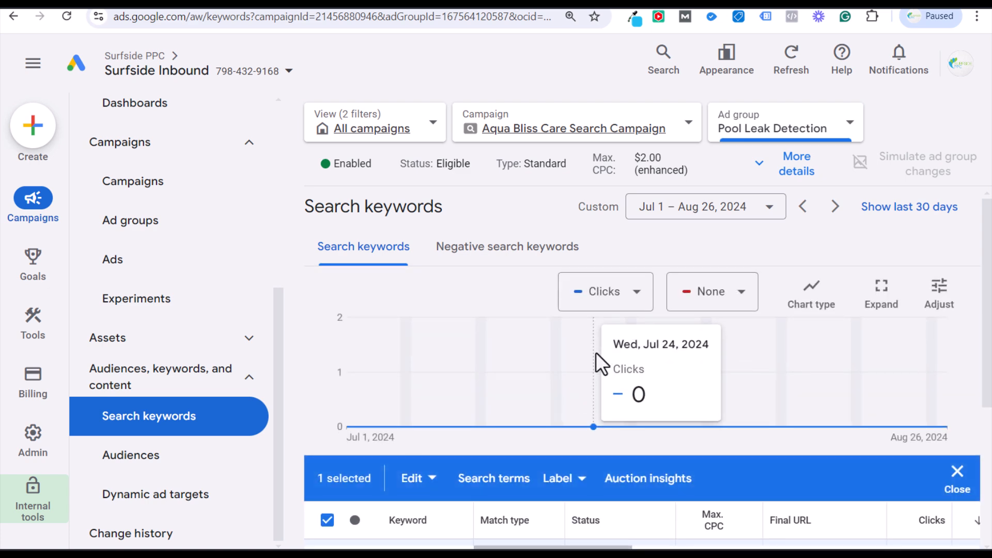
pyautogui.scroll(-1, 817, 496)
pyautogui.click(327, 301)
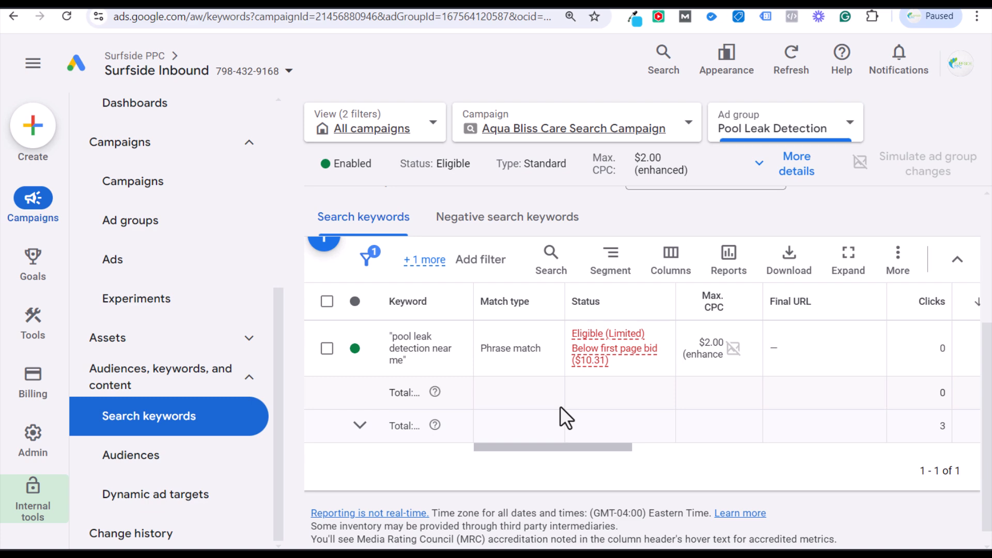
# - Add the suggestion "pool leak detection services near me" to a new keyword list, bracket it as exact match, and try to save it
pyautogui.click(325, 243)
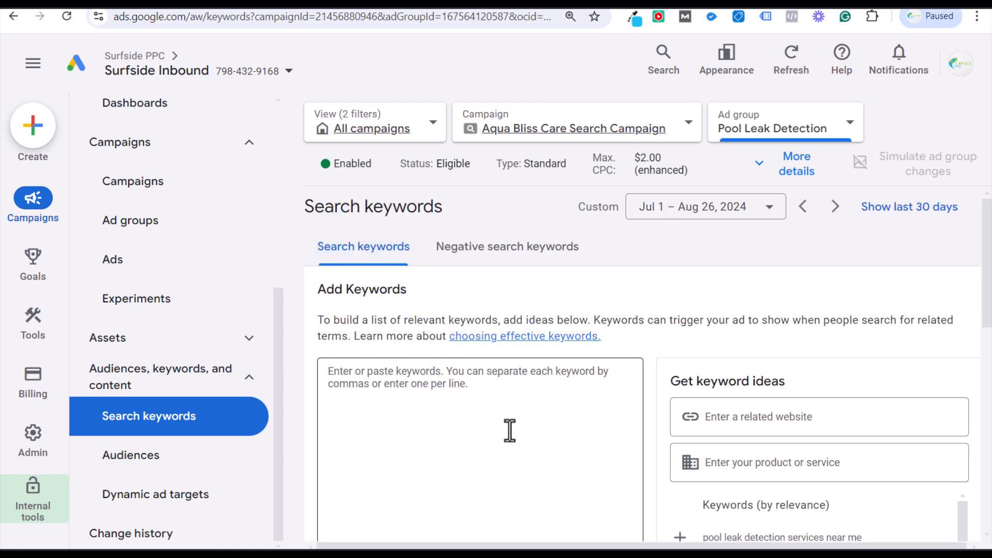
pyautogui.scroll(-4, 511, 421)
pyautogui.click(680, 318)
pyautogui.scroll(3, 521, 341)
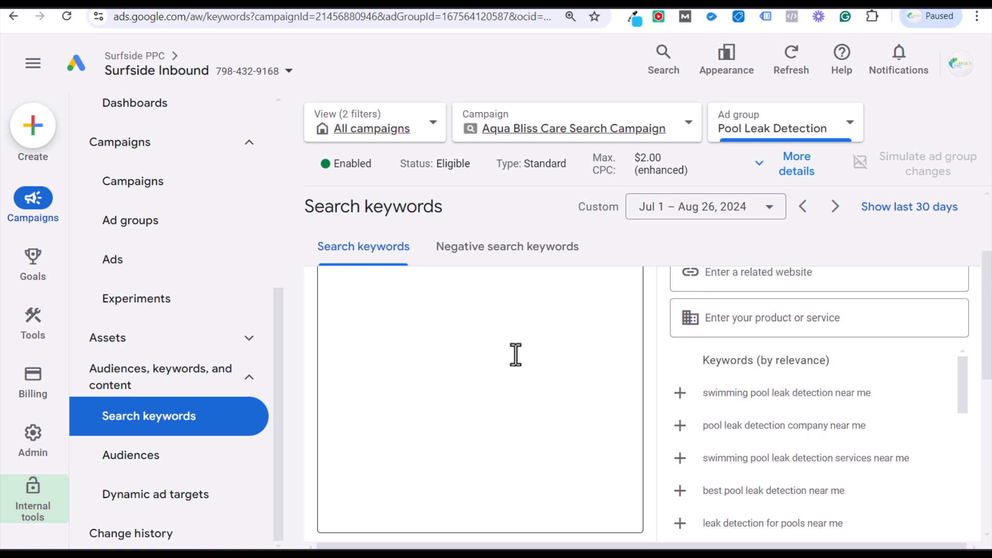
pyautogui.click(542, 298)
pyautogui.write(']')
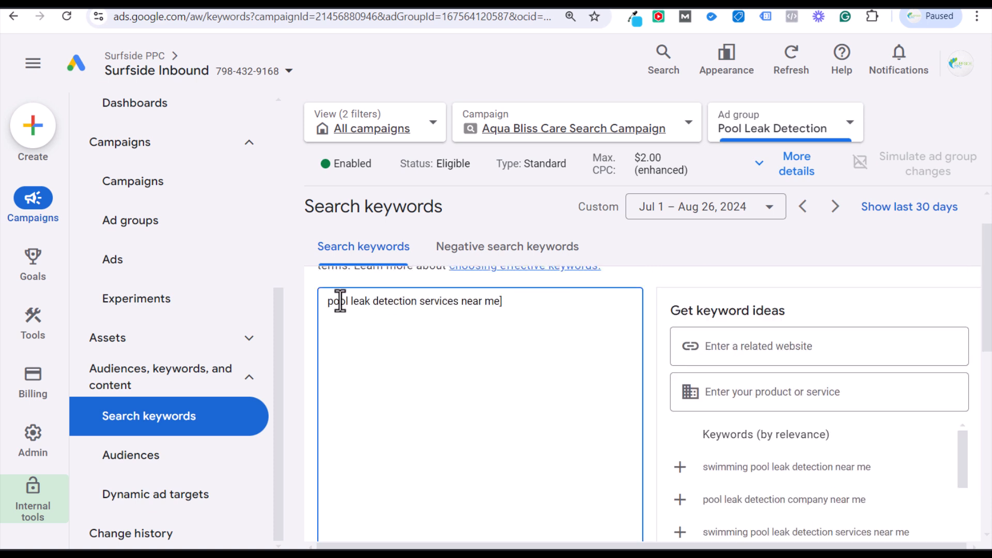
pyautogui.click(328, 301)
pyautogui.scroll(-4, 520, 310)
pyautogui.click(332, 504)
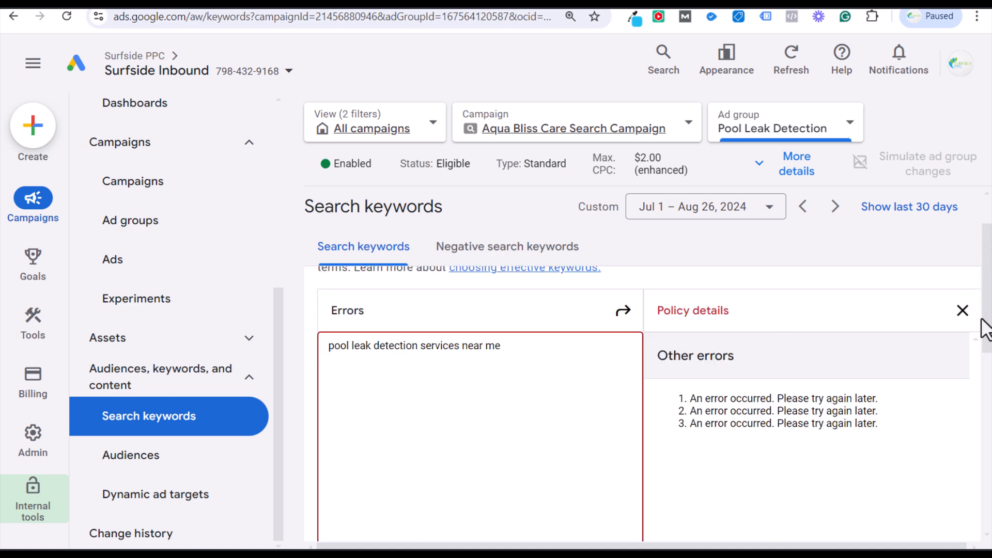
# - Dismiss the policy error details, look over the existing keyword table, and cancel the unsaved keyword entry
pyautogui.click(962, 310)
pyautogui.scroll(-5, 525, 455)
pyautogui.scroll(-3, 408, 413)
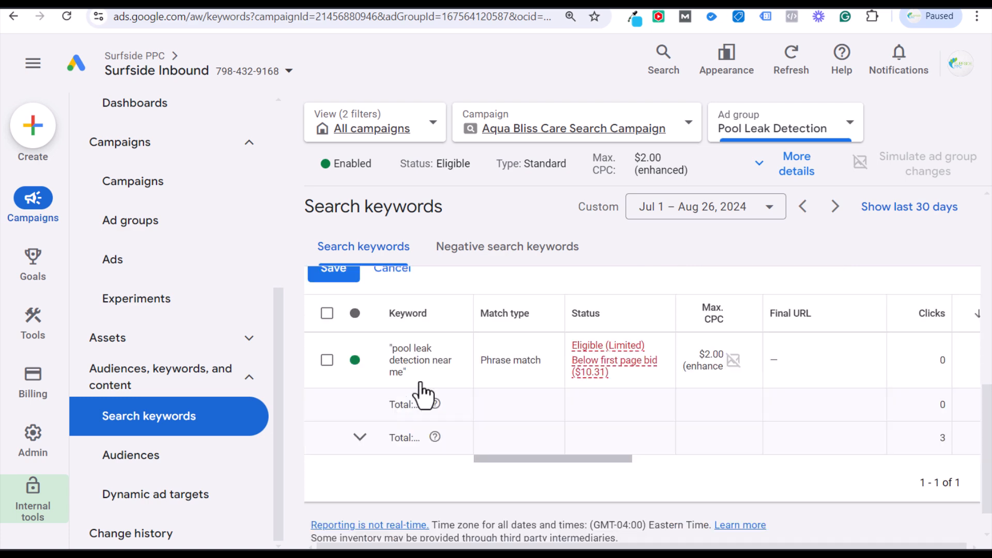
pyautogui.scroll(1, 434, 405)
pyautogui.click(396, 351)
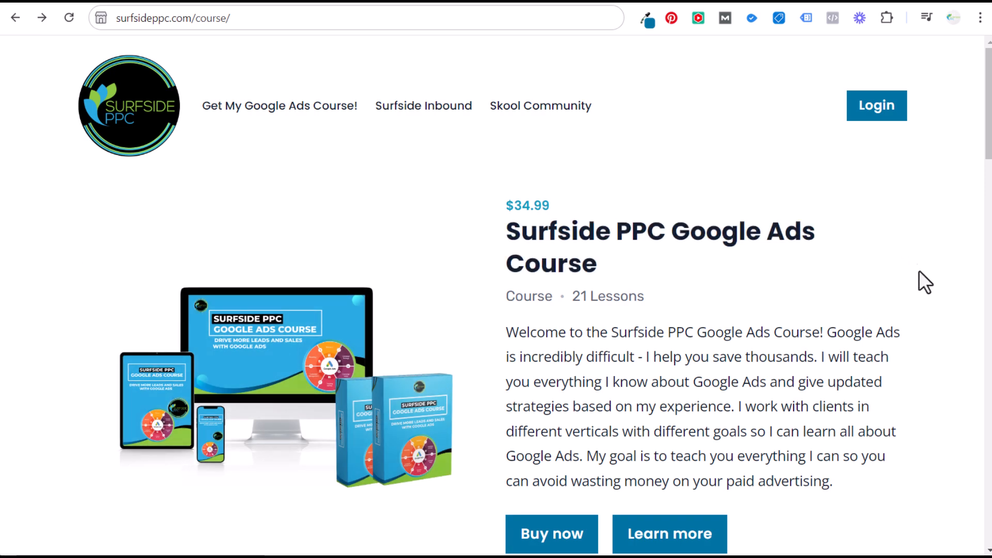
# - Switch to the Surfside PPC website, look through the course page, and view the Surfside Inbound site
pyautogui.scroll(-18, 919, 270)
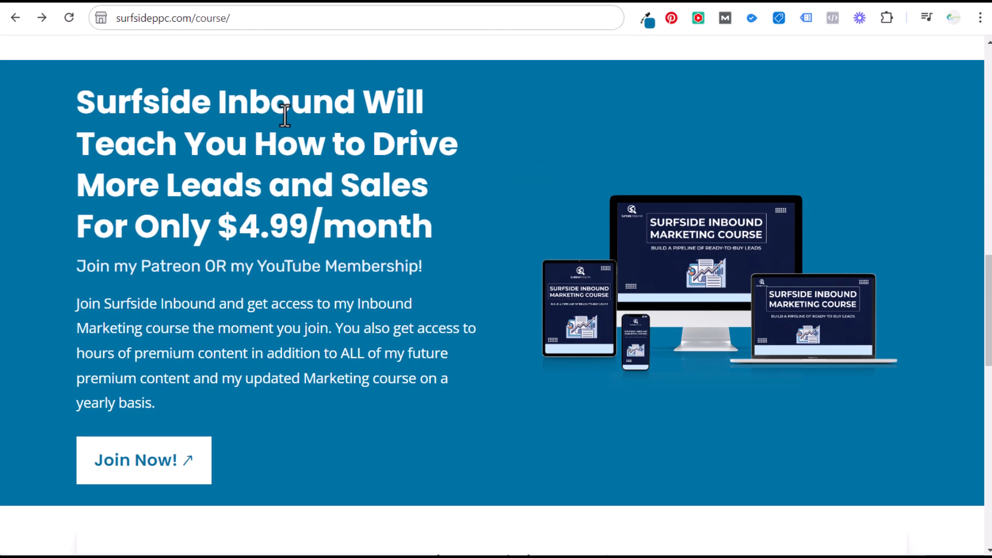
pyautogui.click(763, 2)
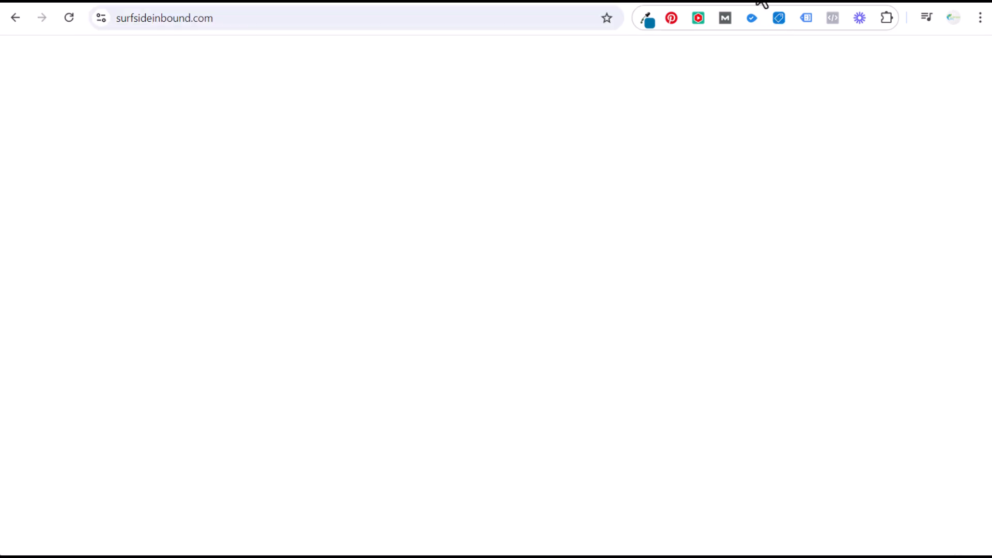
pyautogui.scroll(-6, 571, 333)
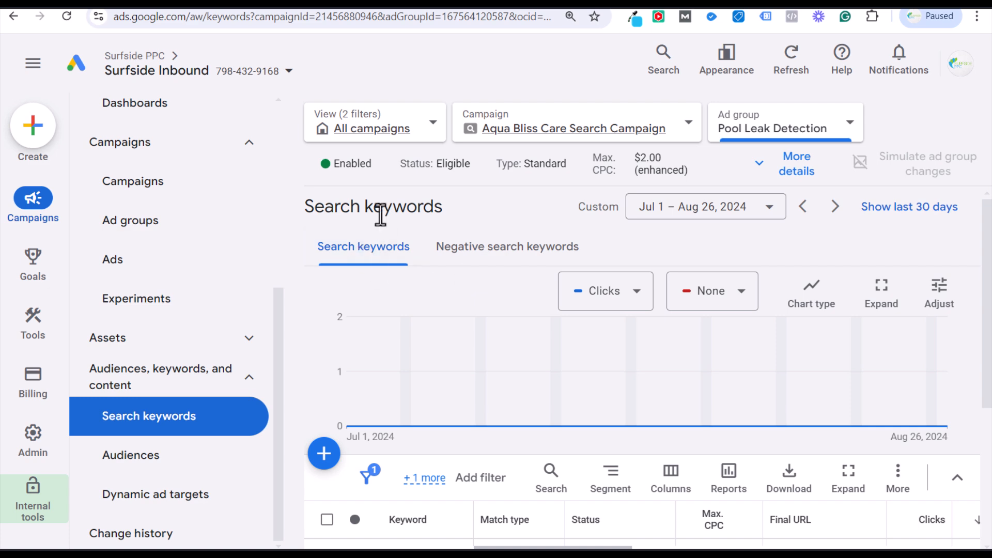
# - Start adding keywords in Google Ads and search the keyword ideas for "pool leak near me" and "pool leak services"
pyautogui.click(325, 390)
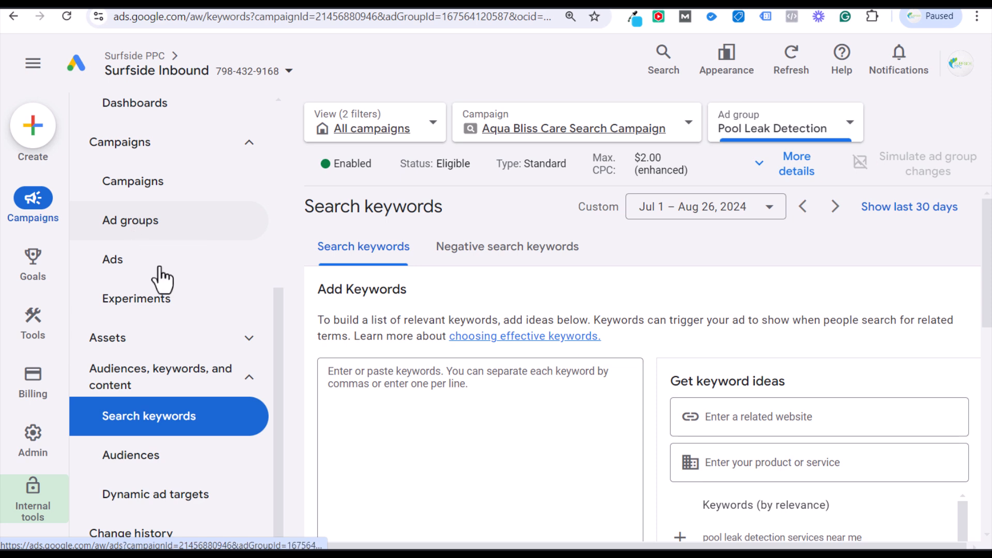
pyautogui.scroll(-1, 919, 315)
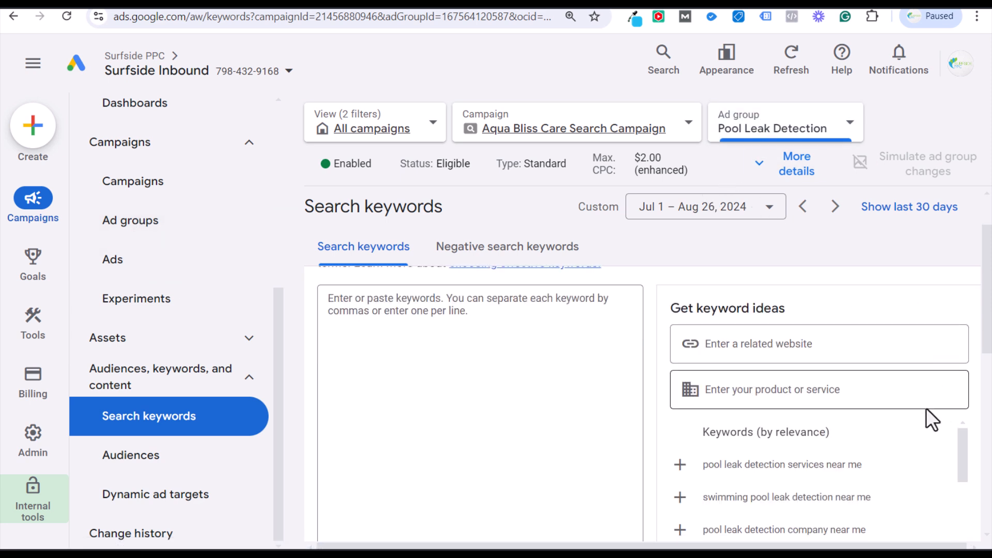
pyautogui.click(783, 392)
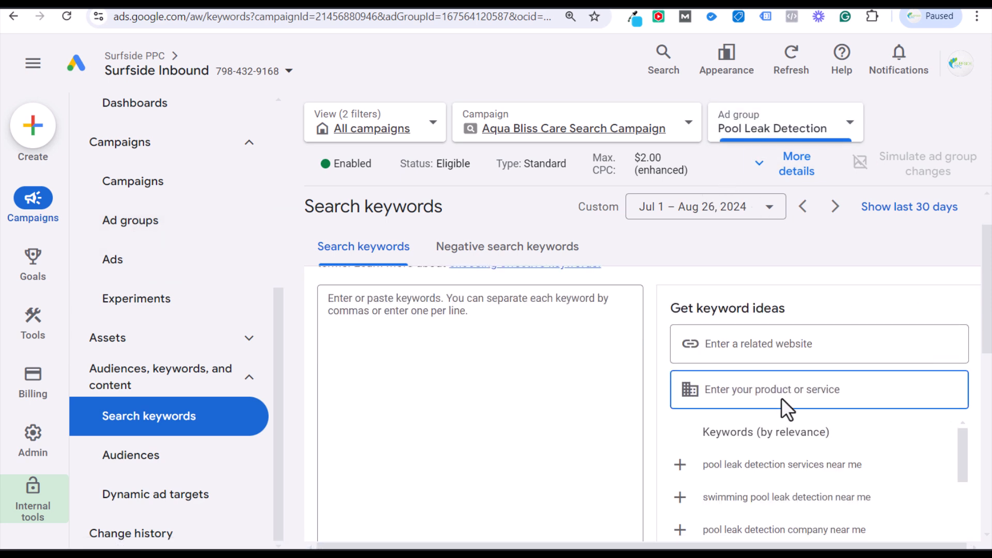
pyautogui.write('pool')
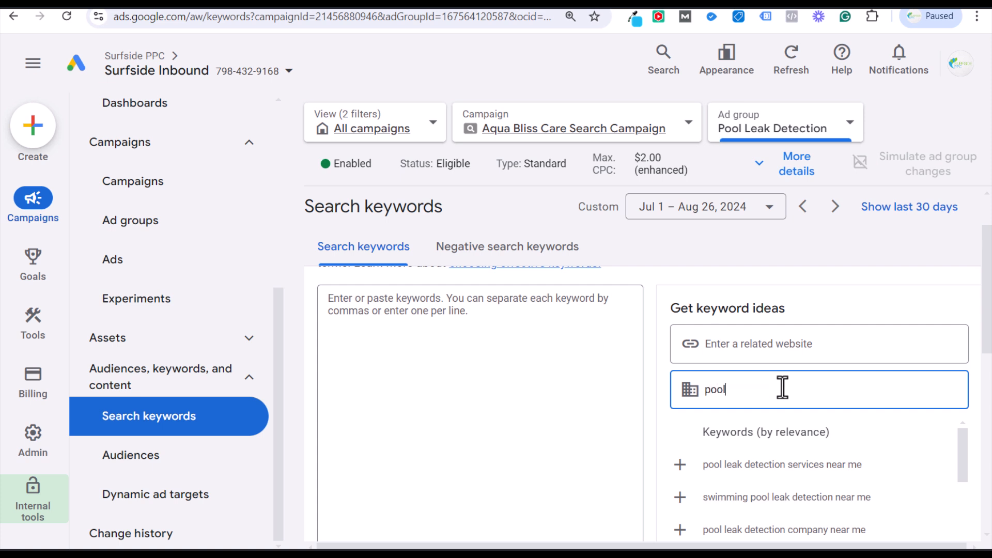
pyautogui.write(' leak near me')
pyautogui.moveTo(788, 390); pyautogui.dragTo(753, 391)
pyautogui.write('services')
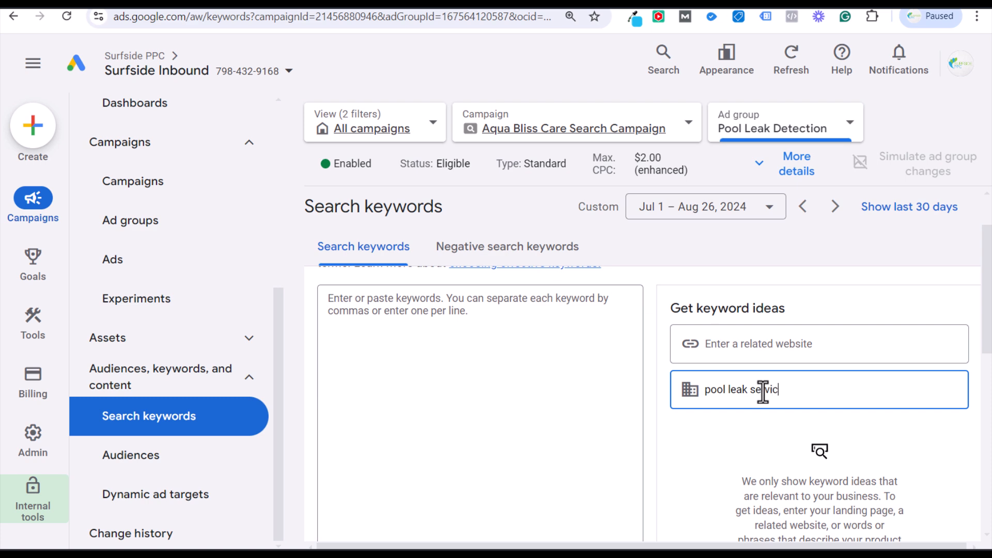
# - Shorten the product or service search to "pool leak", check the keyword ideas, and cancel adding keywords
pyautogui.doubleClick(762, 390)
pyautogui.press('BackSpace')
pyautogui.scroll(-3, 806, 439)
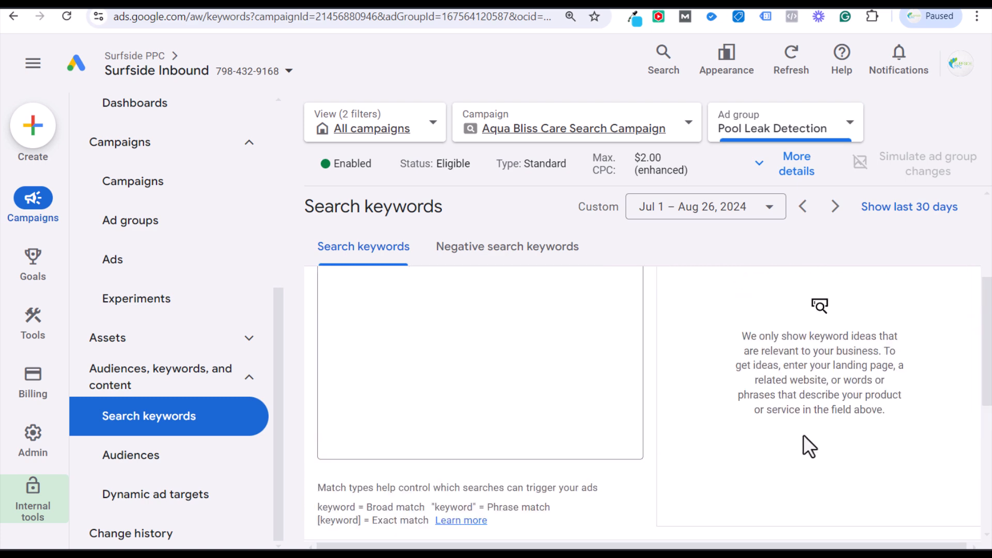
pyautogui.scroll(2, 808, 445)
pyautogui.tripleClick(753, 315)
pyautogui.click(764, 340)
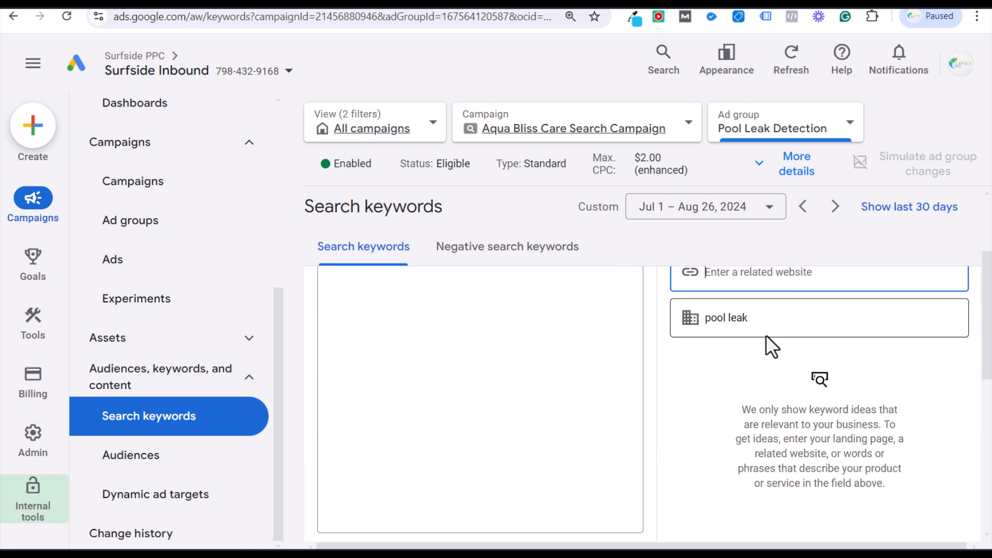
pyautogui.scroll(-5, 750, 432)
pyautogui.click(402, 422)
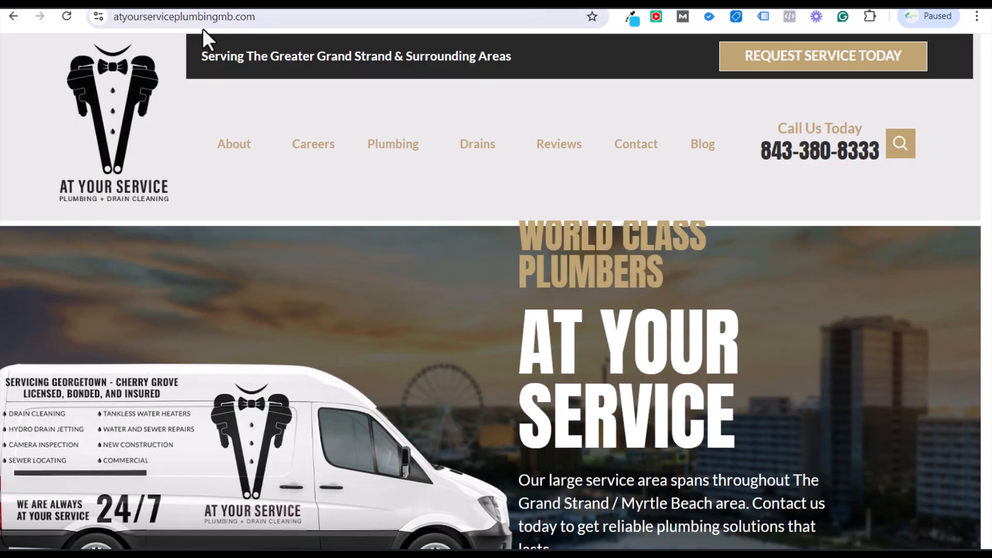
# - Open the Garbage Disposals page among the plumbing services on atyourserviceplumbingmb.com and look over its content
pyautogui.click(186, 16)
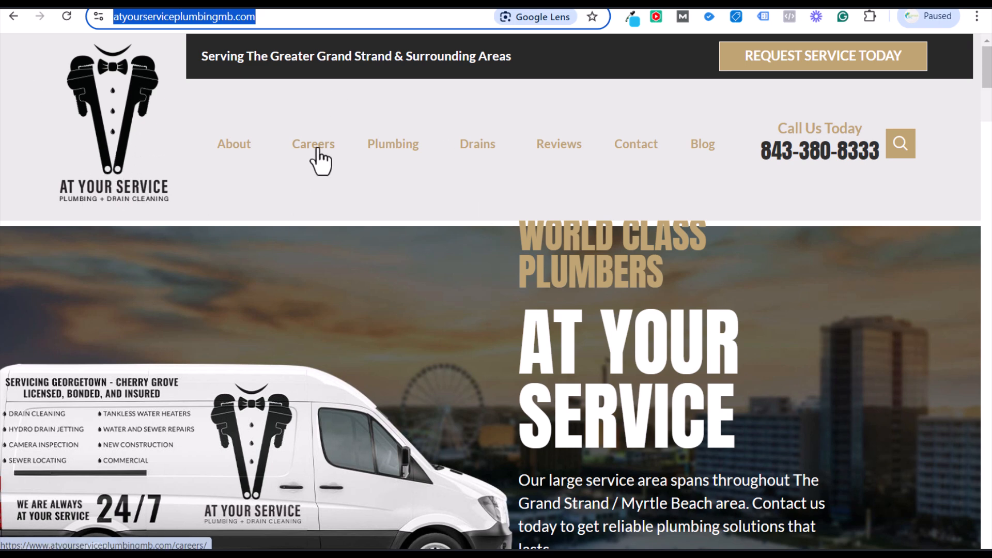
pyautogui.moveTo(401, 157)
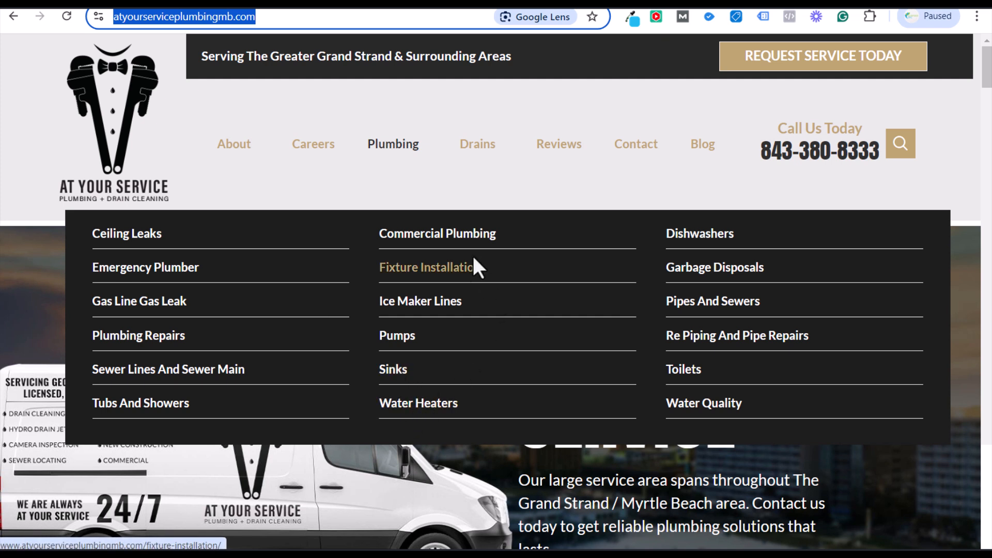
pyautogui.click(731, 272)
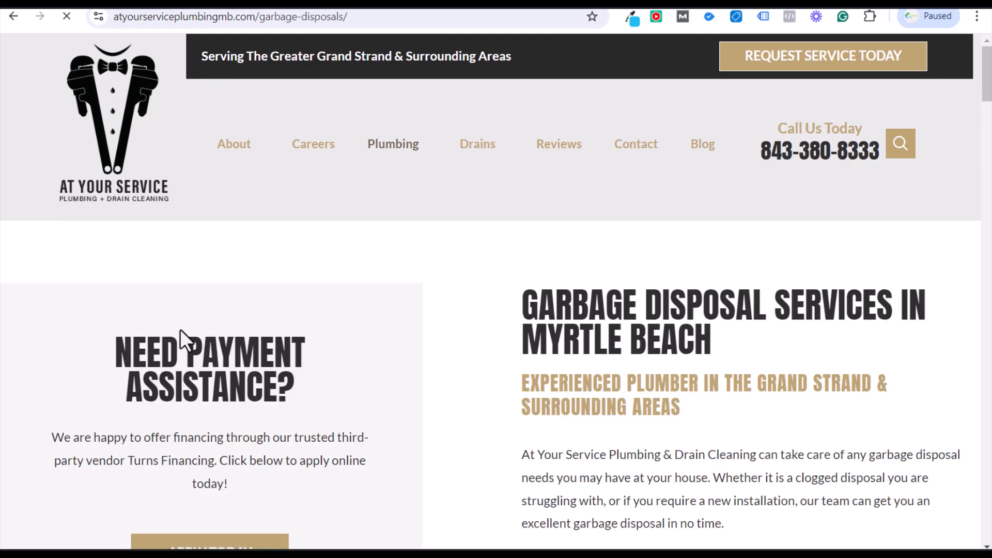
pyautogui.scroll(-2, 545, 328)
pyautogui.moveTo(629, 234); pyautogui.dragTo(592, 196)
pyautogui.click(731, 277)
# - Copy the web address of the Garbage Disposals page and return to Google Ads
pyautogui.scroll(2, 732, 277)
pyautogui.click(310, 17)
pyautogui.hotkey('ctrl', 'c')
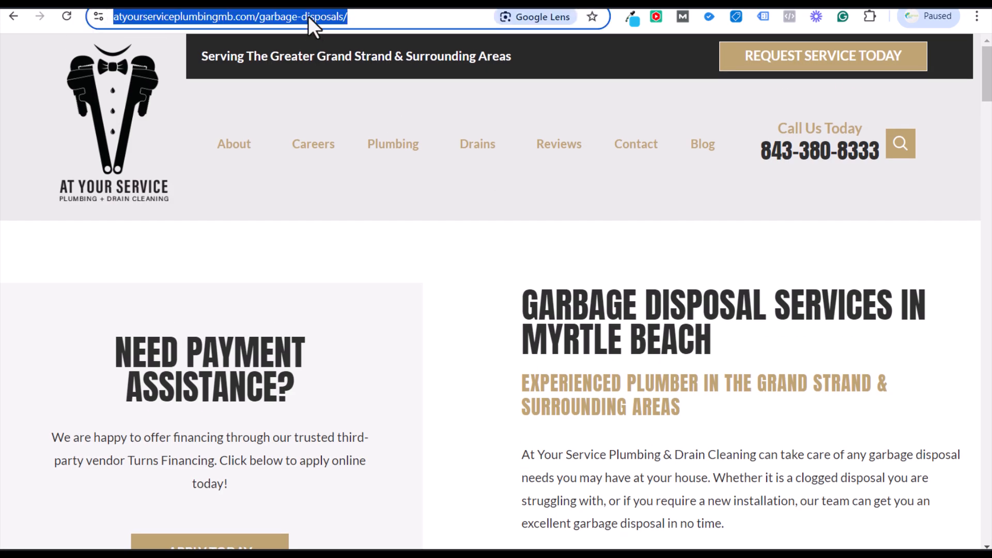
pyautogui.click(156, 4)
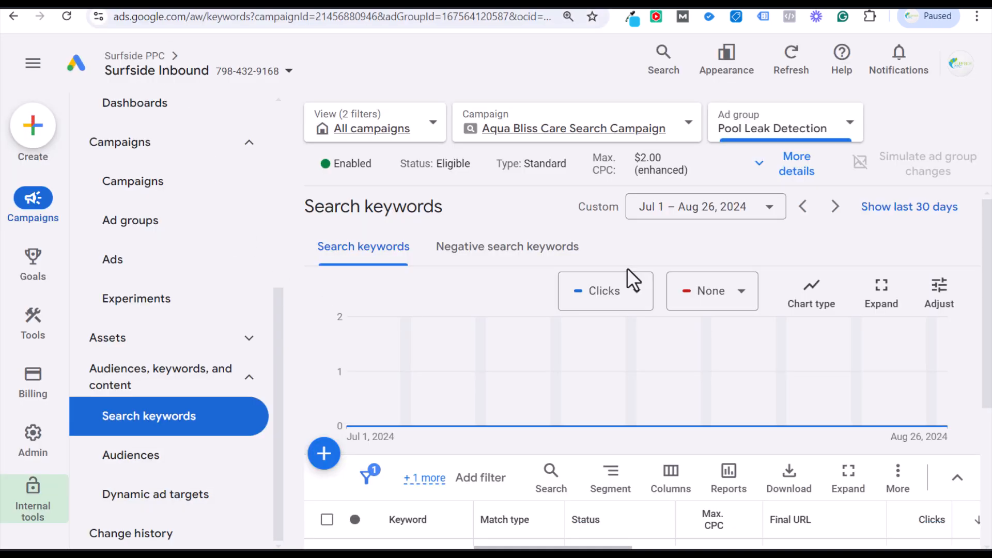
# - Search for keyword ideas using the copied garbage disposals page address and the service "garbage disposals", and clear the service text
pyautogui.scroll(-1, 586, 314)
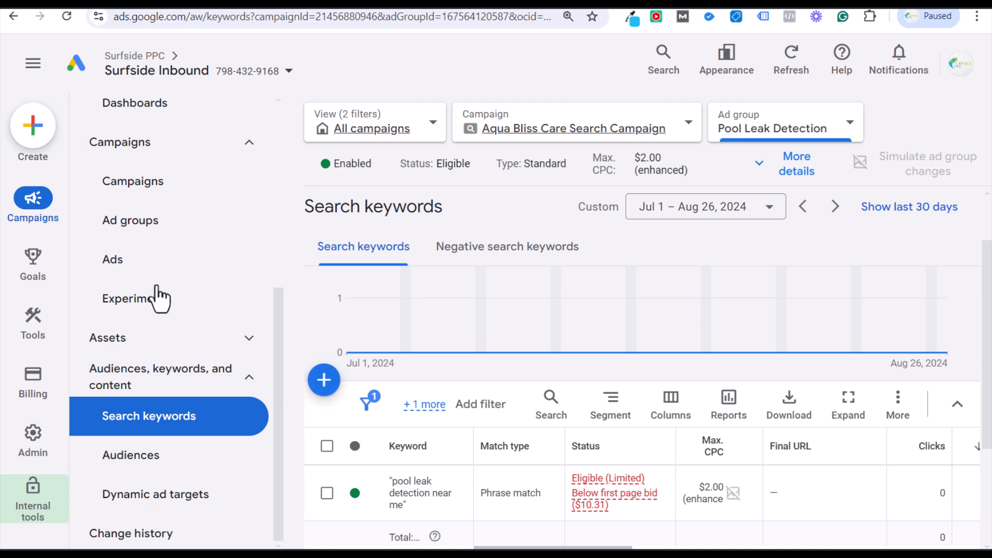
pyautogui.click(324, 381)
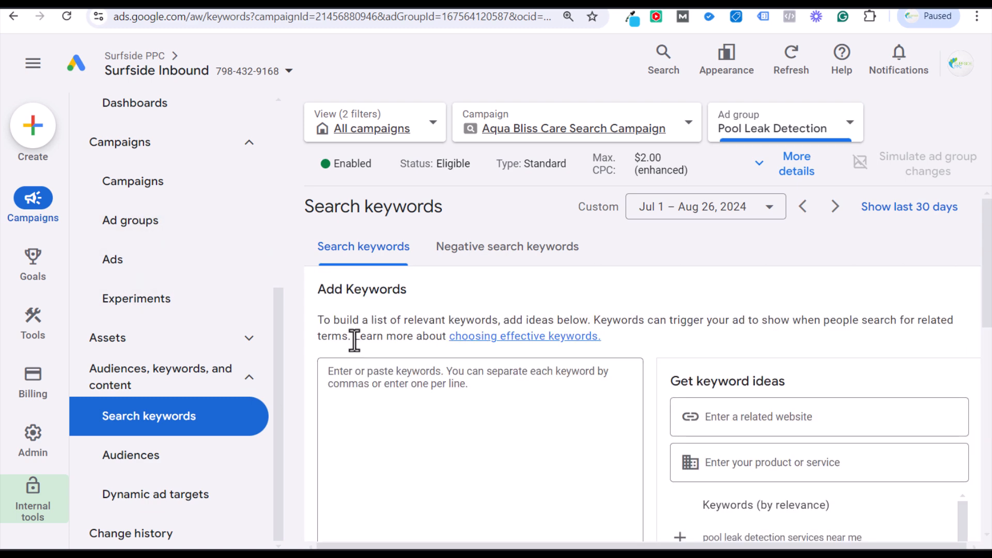
pyautogui.scroll(-3, 726, 275)
pyautogui.click(759, 271)
pyautogui.hotkey('ctrl', 'v')
pyautogui.click(755, 312)
pyautogui.write('garbage')
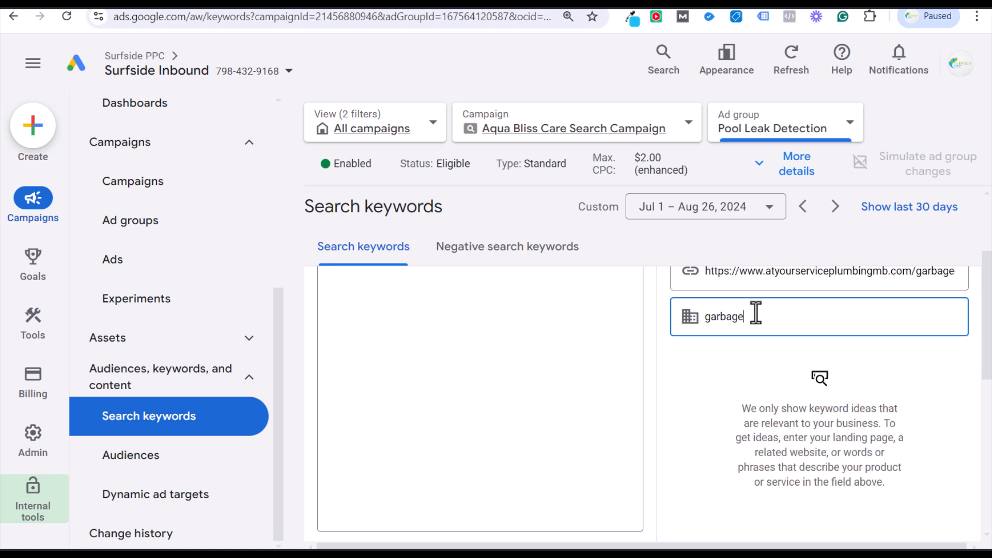
pyautogui.write(' disposals')
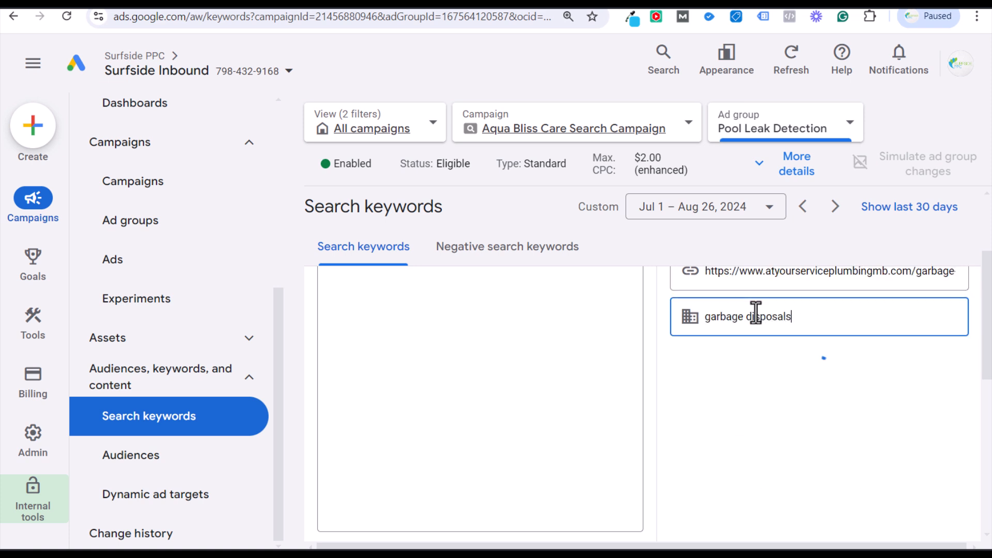
pyautogui.hotkey('ctrl', 'a')
pyautogui.press('BackSpace')
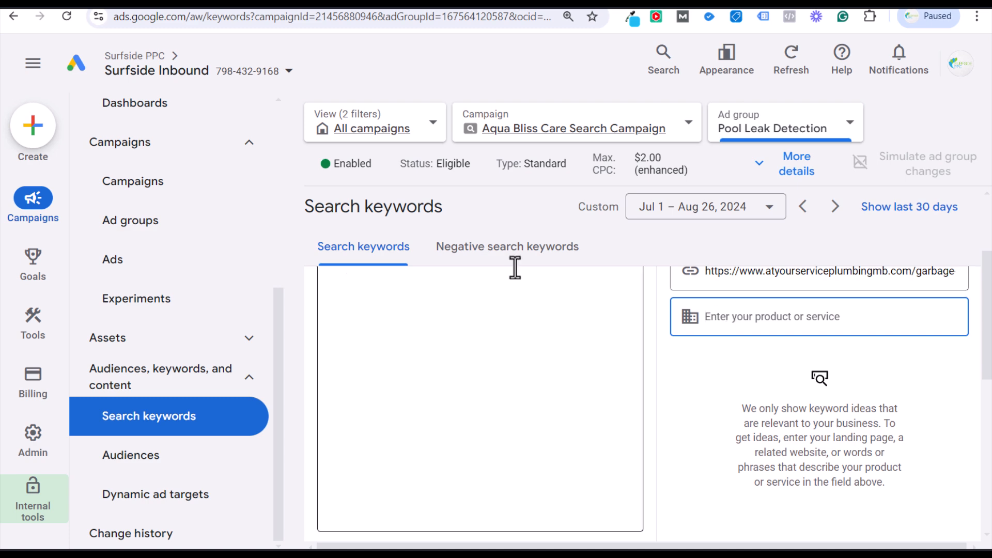
# - Start a fresh keyword entry for the Pool Leak Detection ad group and add the suggestion "pool leak detection services near me"
pyautogui.click(355, 250)
pyautogui.click(331, 317)
pyautogui.scroll(-1, 873, 444)
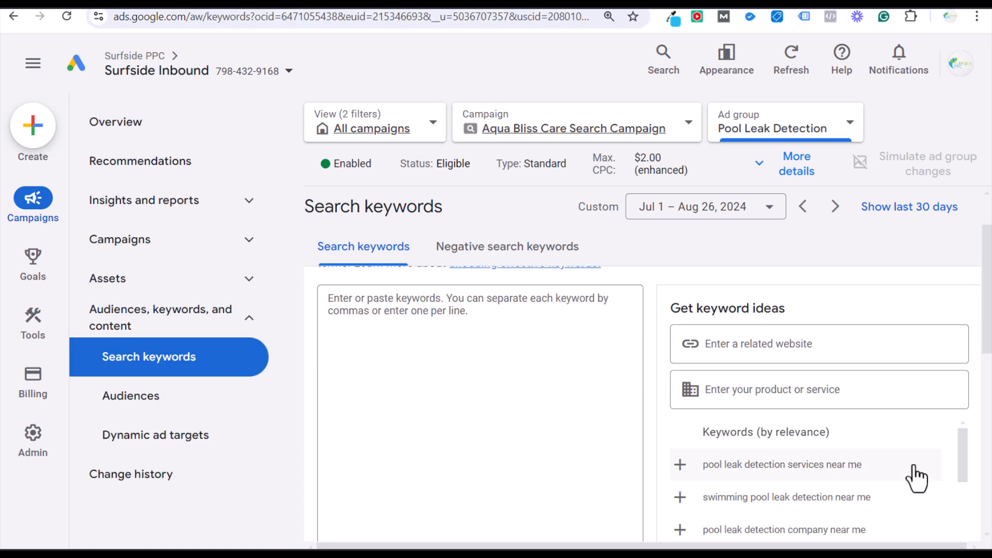
pyautogui.click(676, 467)
pyautogui.scroll(-1, 646, 323)
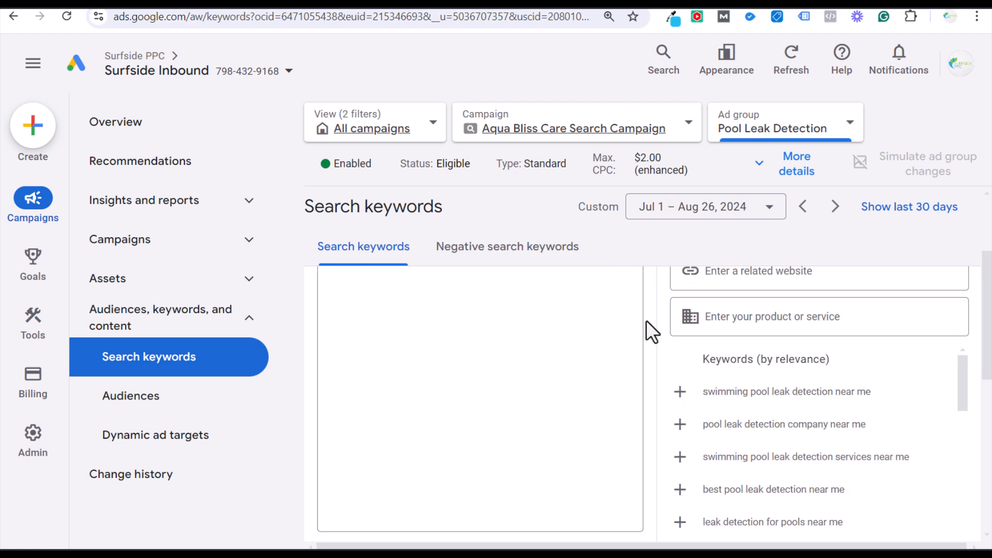
# - Save the new keyword in the Pool Leak Detection ad group and change its match type from broad to phrase match
pyautogui.scroll(-2, 660, 295)
pyautogui.click(341, 500)
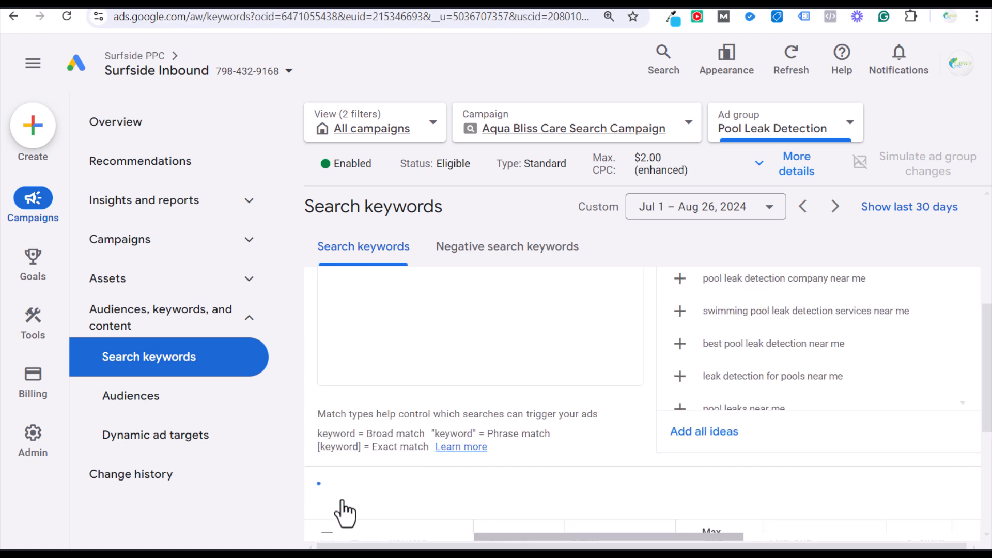
pyautogui.scroll(-4, 533, 397)
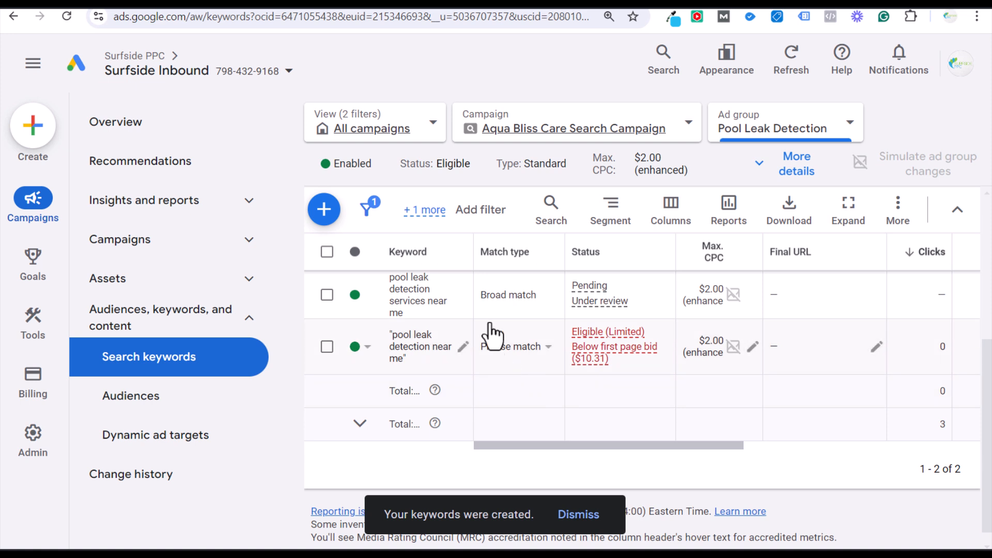
pyautogui.click(518, 305)
pyautogui.click(520, 342)
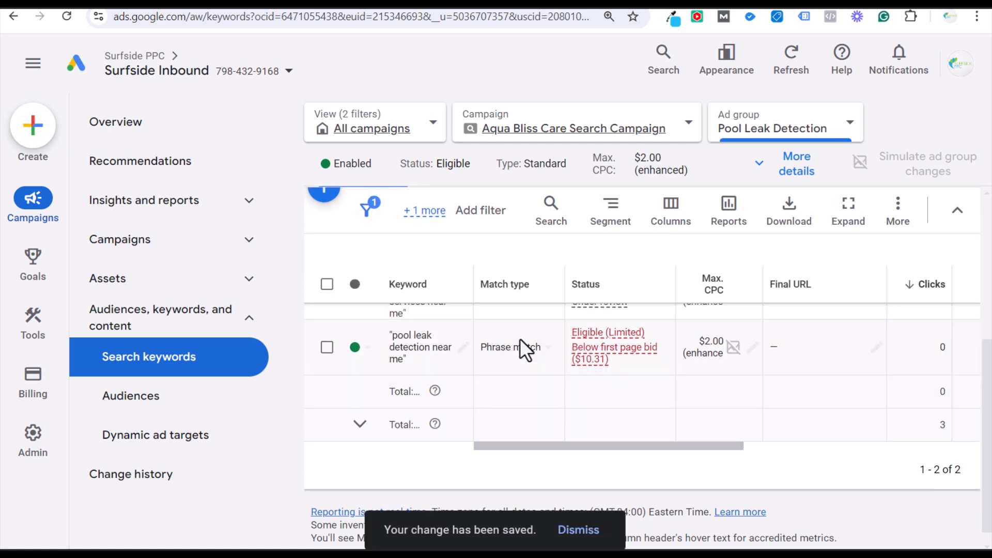
pyautogui.click(327, 284)
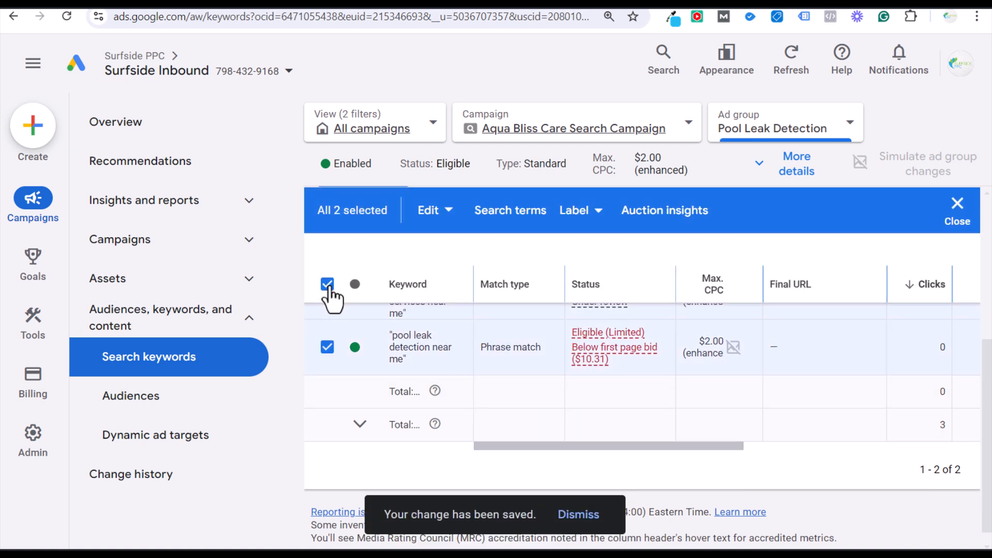
pyautogui.click(425, 212)
pyautogui.scroll(-1, 330, 382)
pyautogui.moveTo(341, 341)
pyautogui.click(771, 473)
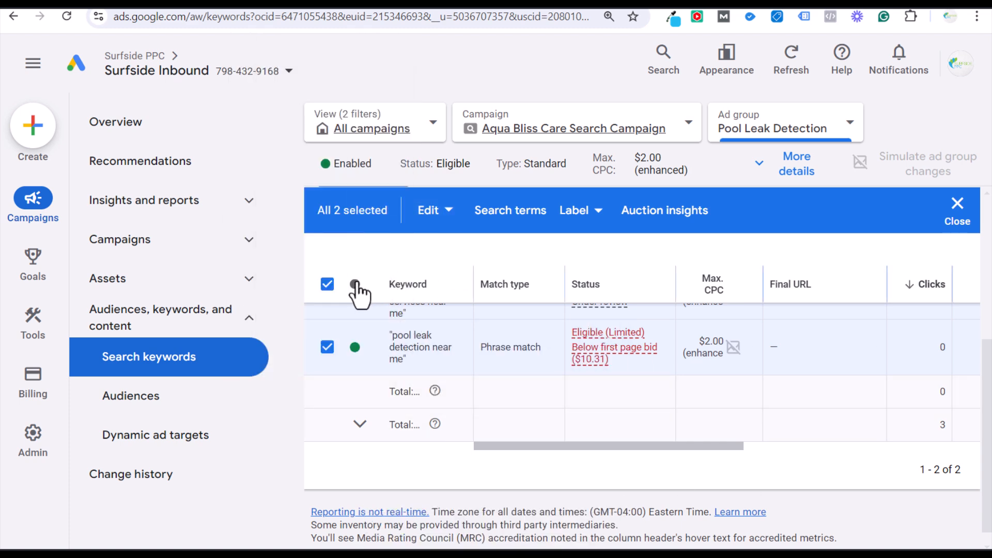
pyautogui.click(327, 286)
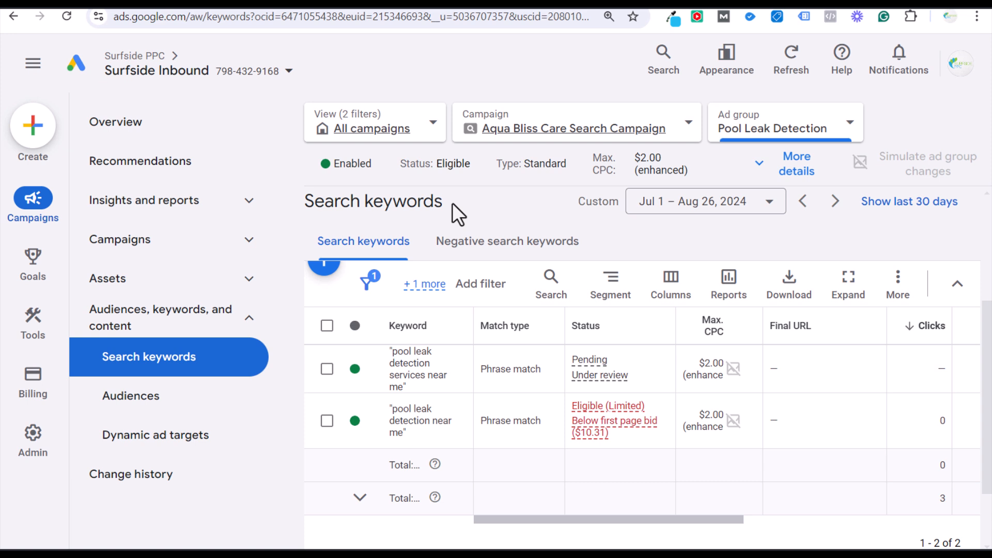
# - Expand the insights and reports section and switch the keyword view to the Pool Repair ad group
pyautogui.moveTo(661, 518); pyautogui.dragTo(625, 516)
pyautogui.click(189, 208)
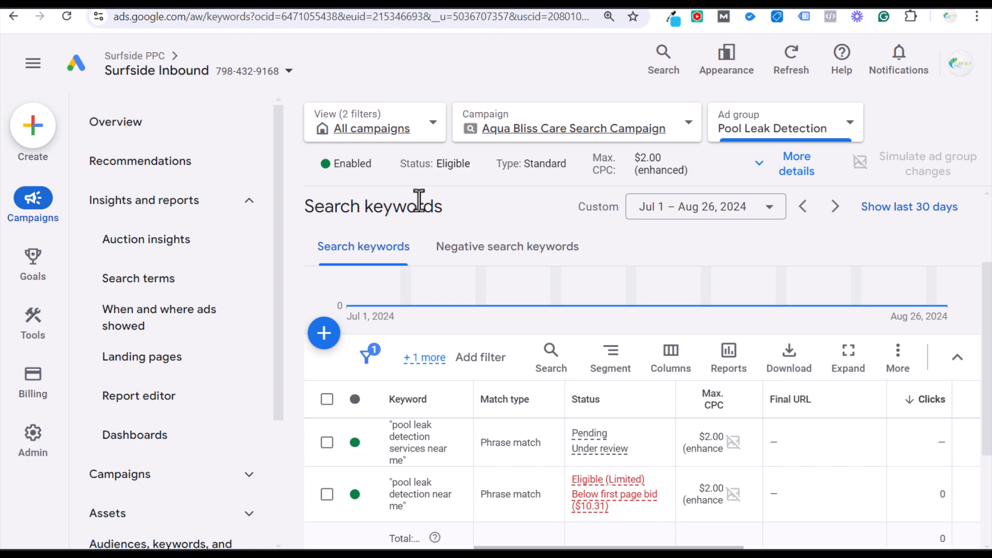
pyautogui.click(835, 126)
pyautogui.scroll(-3, 512, 290)
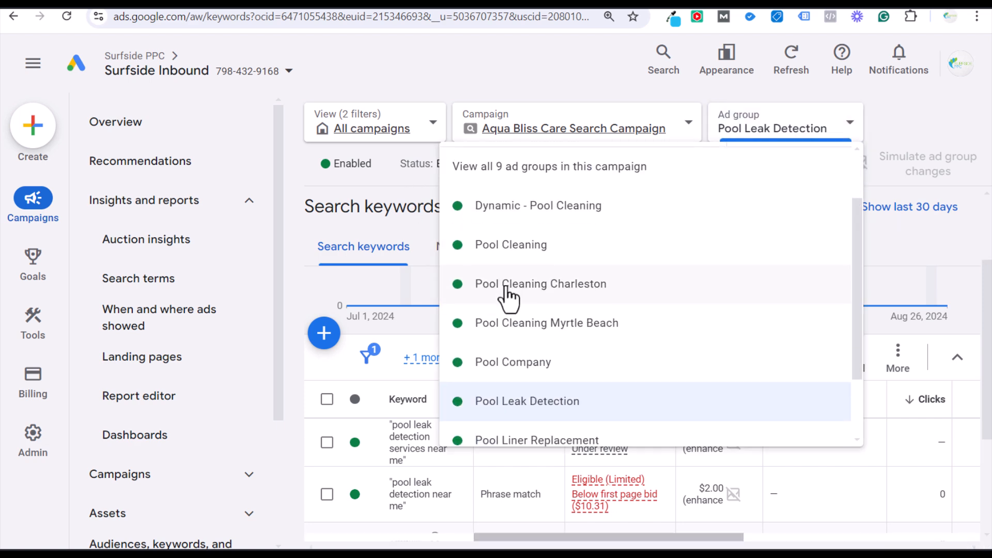
pyautogui.click(513, 423)
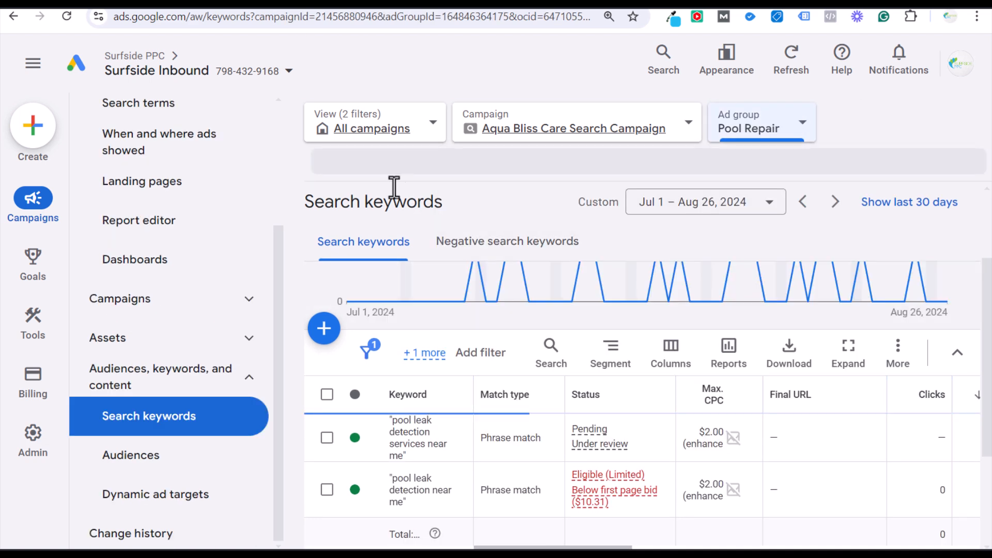
# - Show the search terms for the broad match keyword "pool repair near me" and sort the search terms by impressions
pyautogui.click(327, 446)
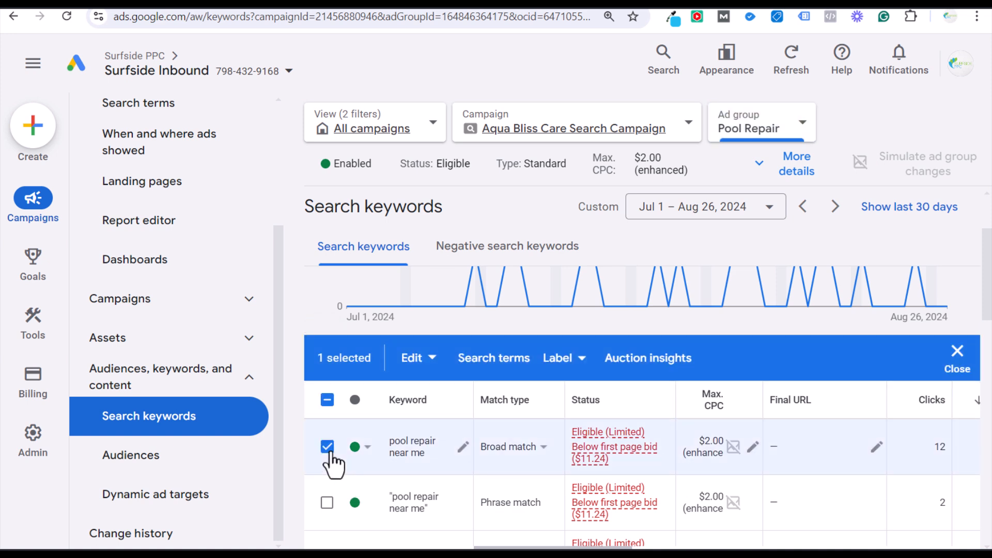
pyautogui.click(483, 362)
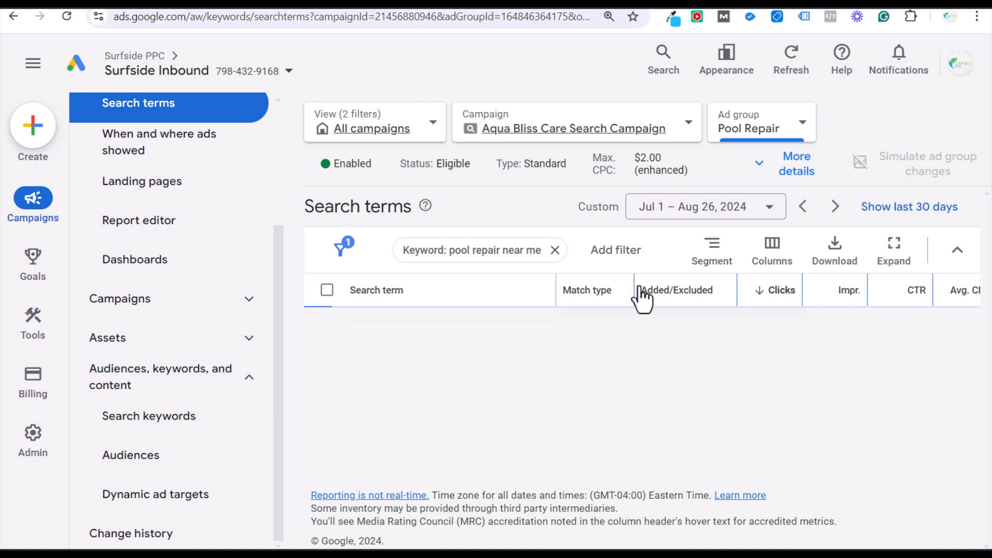
pyautogui.scroll(-3, 517, 413)
pyautogui.scroll(-1, 775, 372)
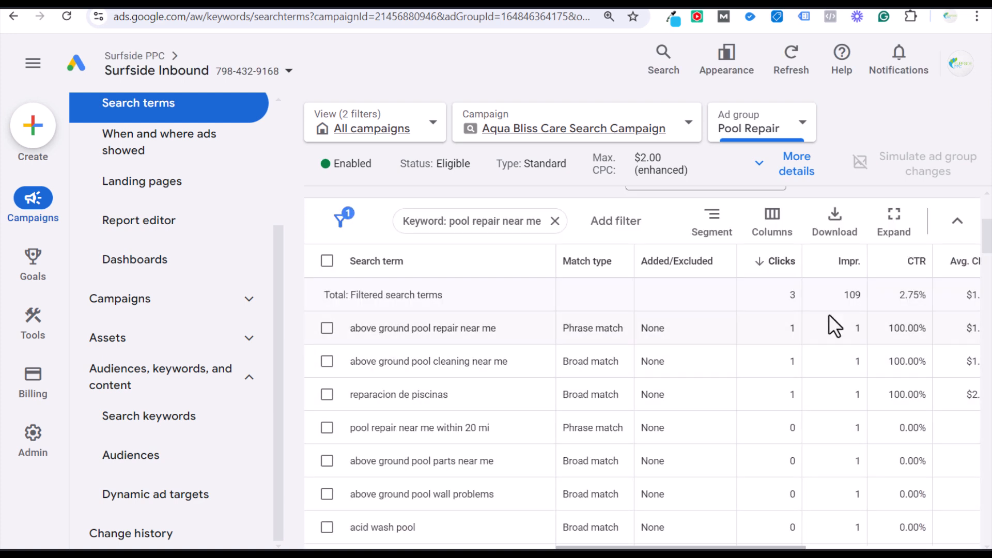
pyautogui.click(833, 264)
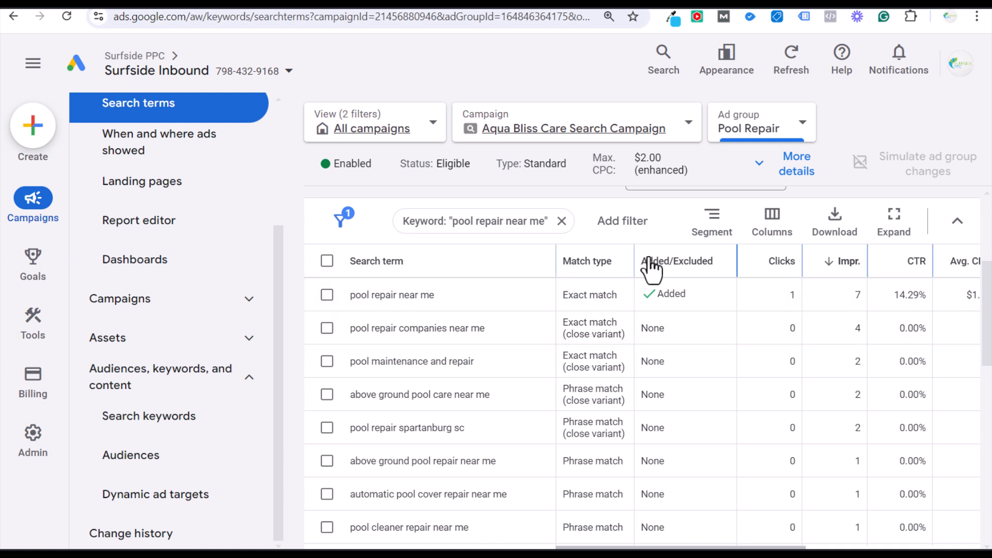
# - Read the definitions of Added, Excluded and None for the search terms' Added/Excluded column
pyautogui.moveTo(704, 266)
pyautogui.moveTo(611, 305); pyautogui.dragTo(736, 331)
pyautogui.click(737, 330)
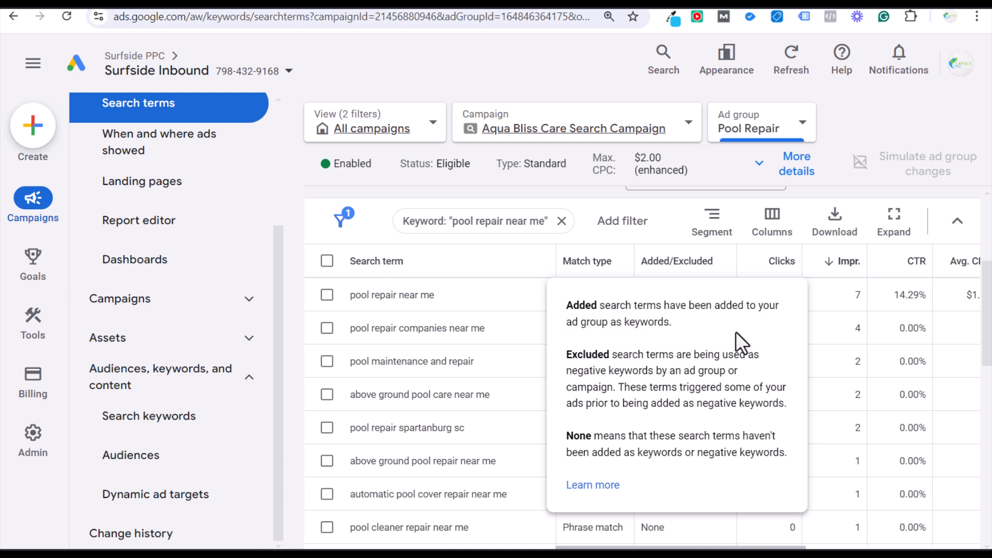
pyautogui.moveTo(613, 355); pyautogui.dragTo(722, 405)
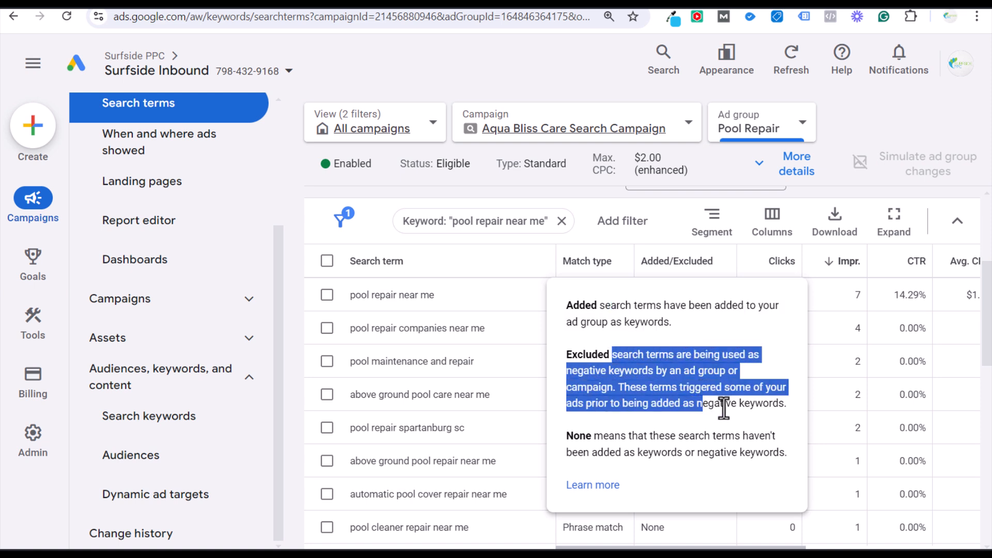
pyautogui.click(718, 411)
pyautogui.moveTo(603, 436); pyautogui.dragTo(714, 436)
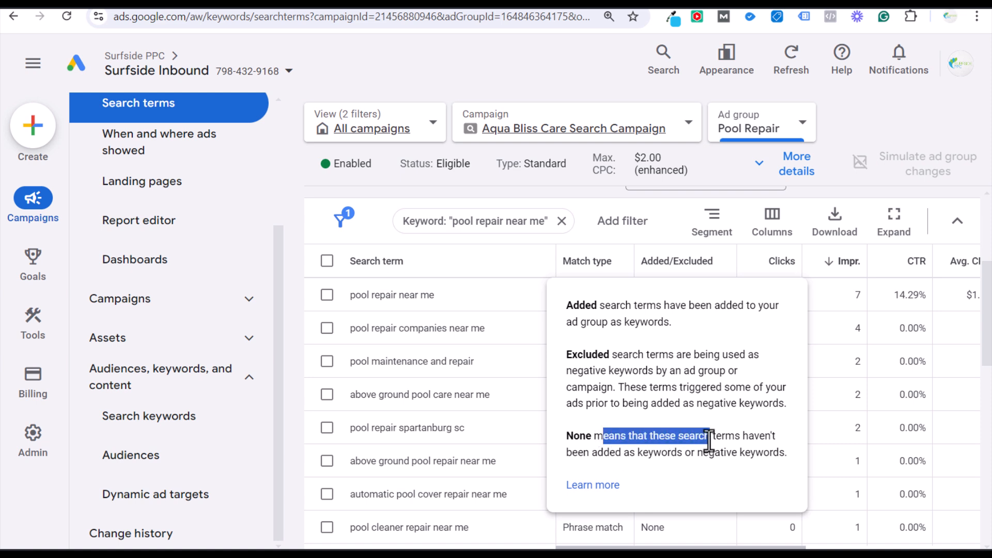
pyautogui.click(692, 452)
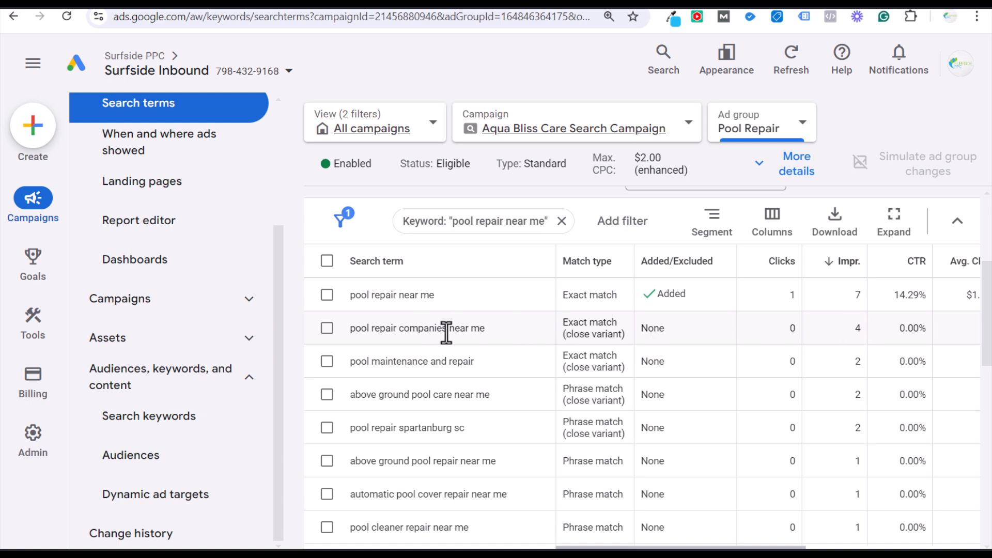
# - Add the search term "pool repair companies near me" as a keyword in the Pool Repair ad group and clear the selection
pyautogui.click(327, 328)
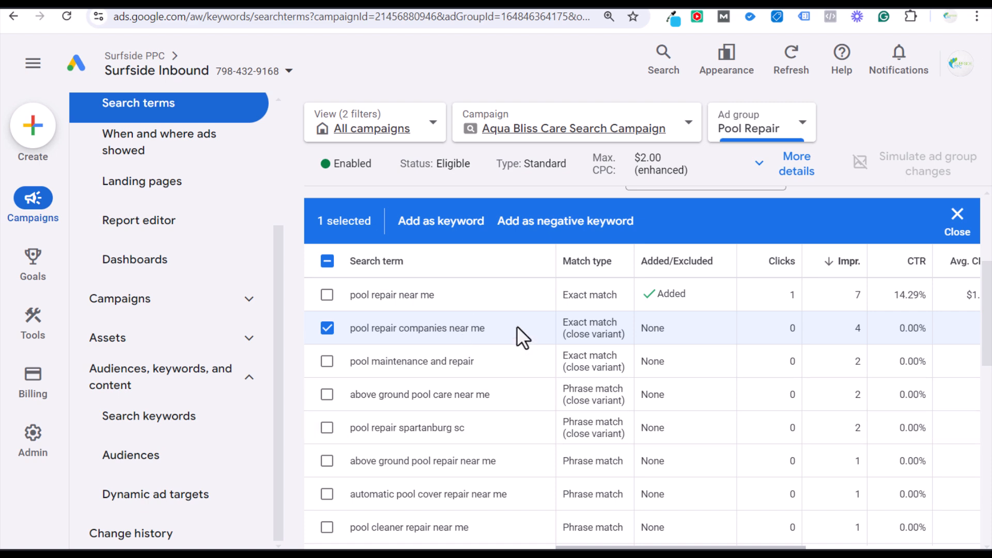
pyautogui.click(447, 221)
pyautogui.click(365, 341)
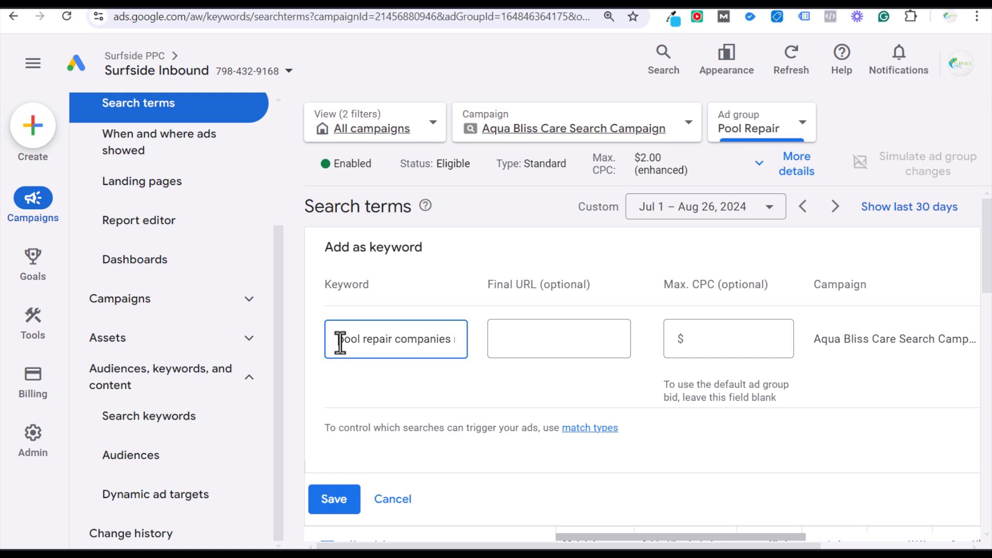
pyautogui.write('near me')
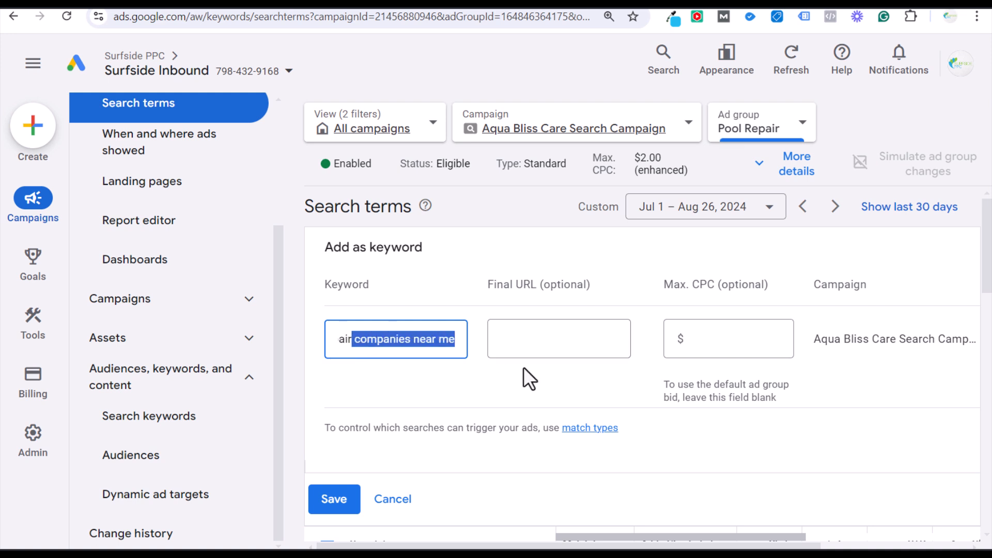
pyautogui.click(341, 501)
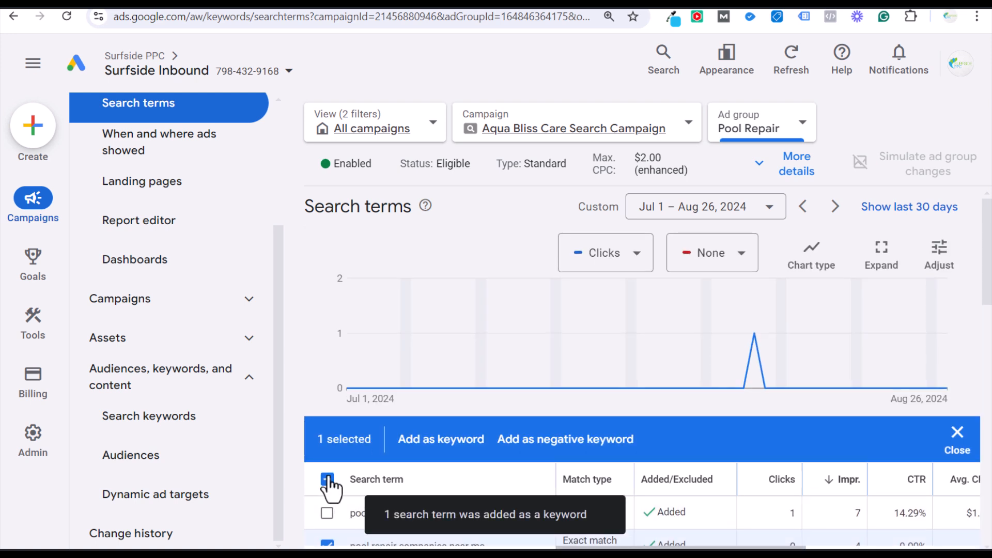
pyautogui.click(327, 479)
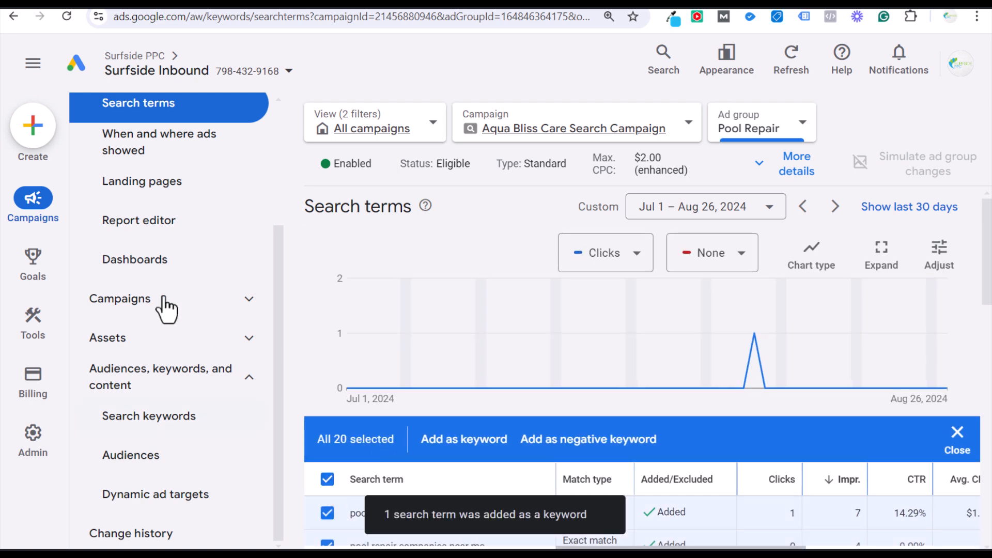
pyautogui.click(327, 479)
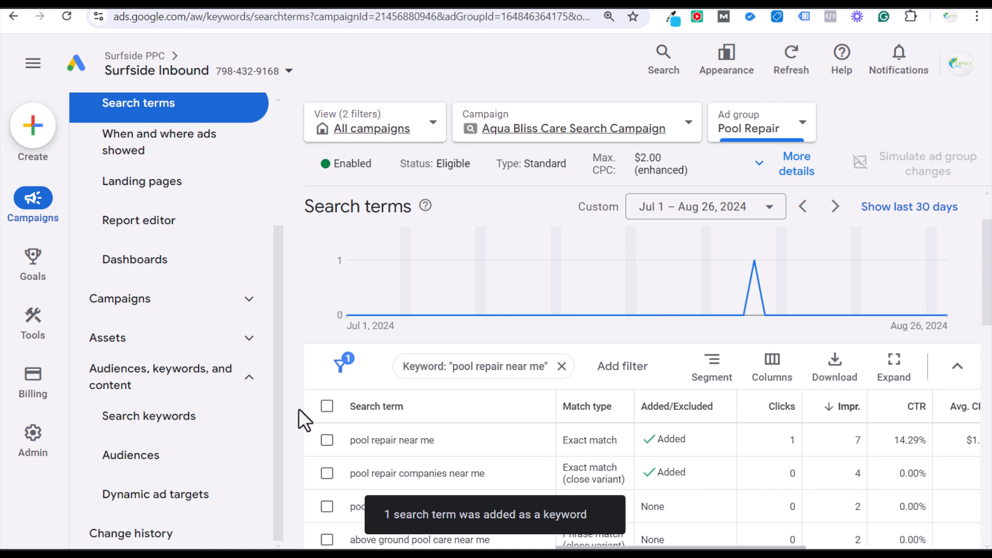
pyautogui.scroll(-3, 806, 449)
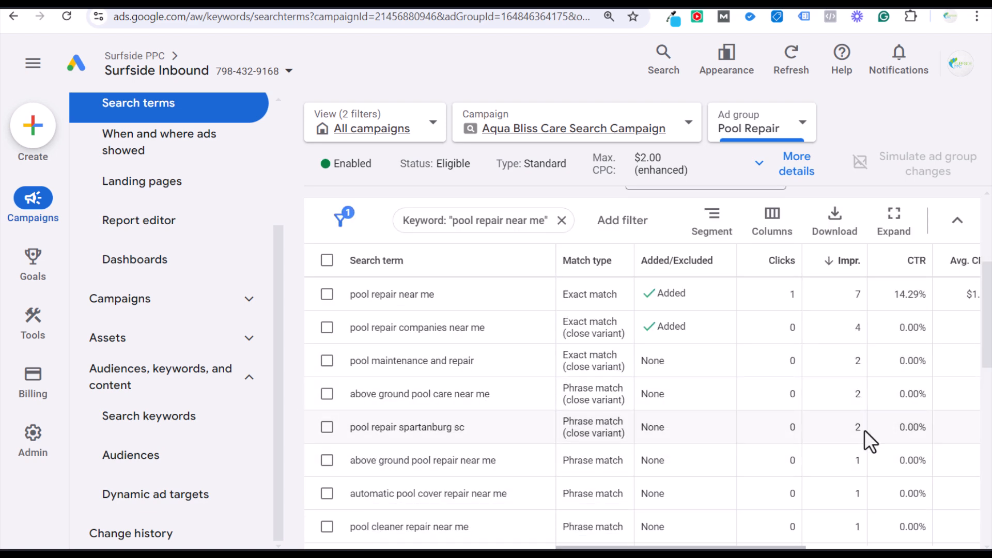
pyautogui.scroll(-2, 864, 430)
pyautogui.click(327, 354)
pyautogui.click(443, 211)
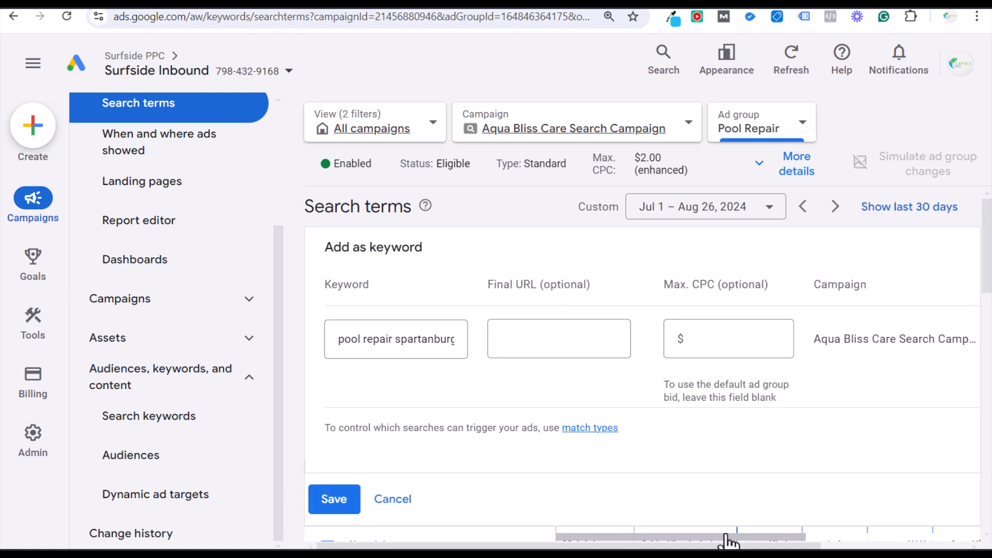
pyautogui.hscroll(5, 728, 539)
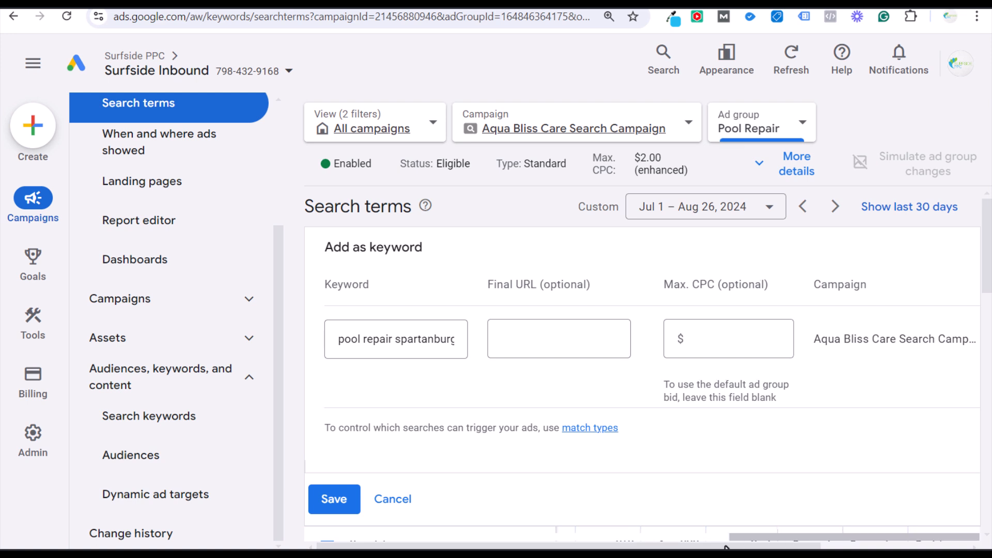
pyautogui.hscroll(4, 726, 540)
pyautogui.moveTo(898, 339); pyautogui.dragTo(813, 339)
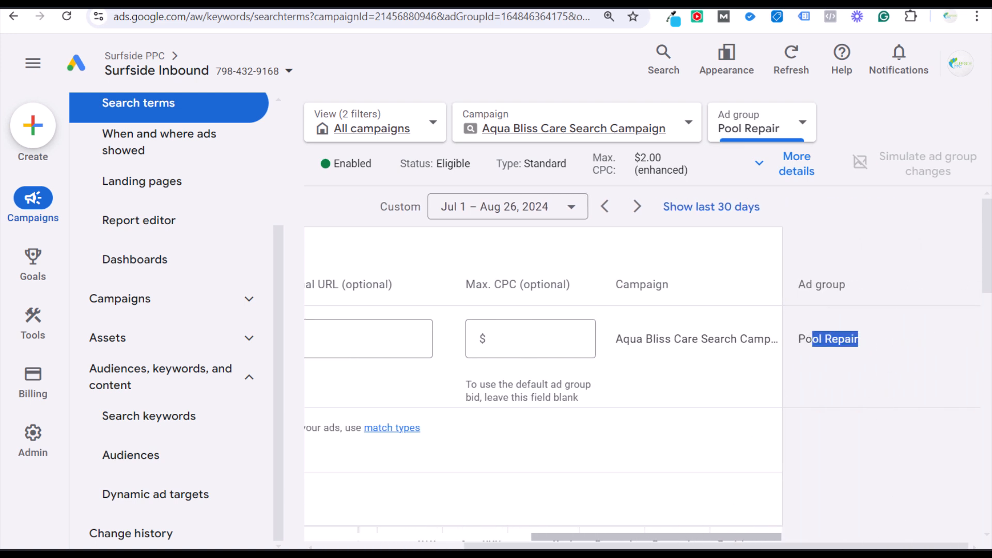
pyautogui.hscroll(-5, 668, 537)
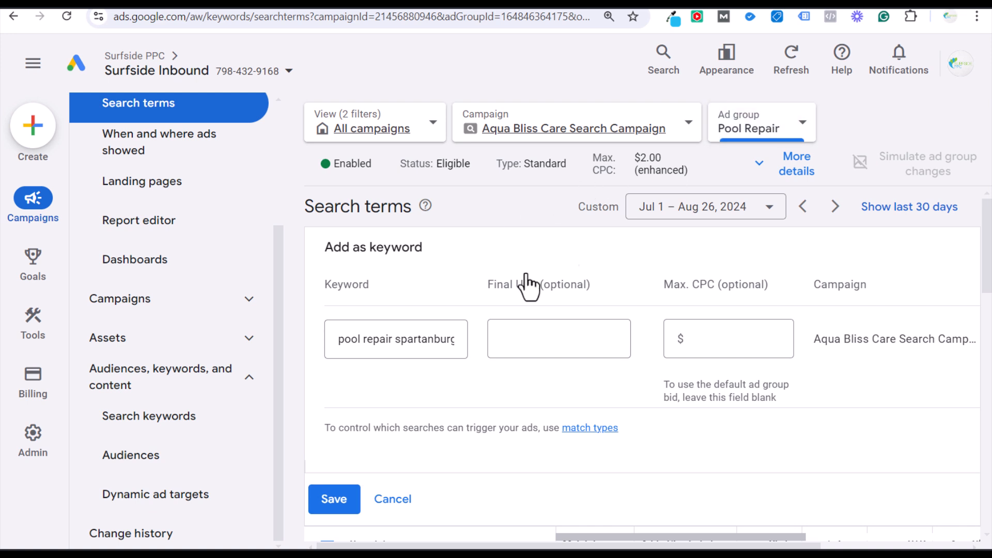
pyautogui.moveTo(348, 339); pyautogui.dragTo(473, 343)
pyautogui.click(428, 343)
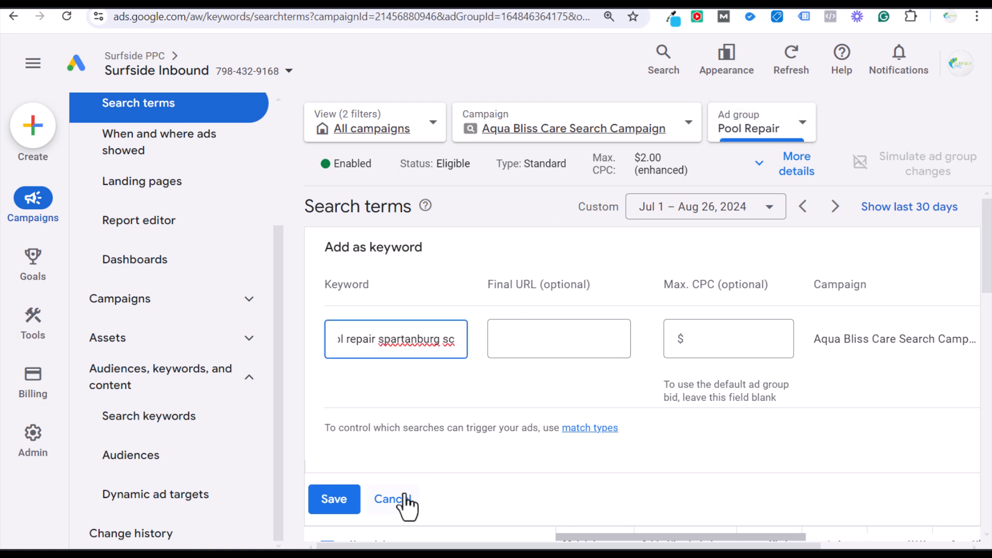
pyautogui.click(396, 500)
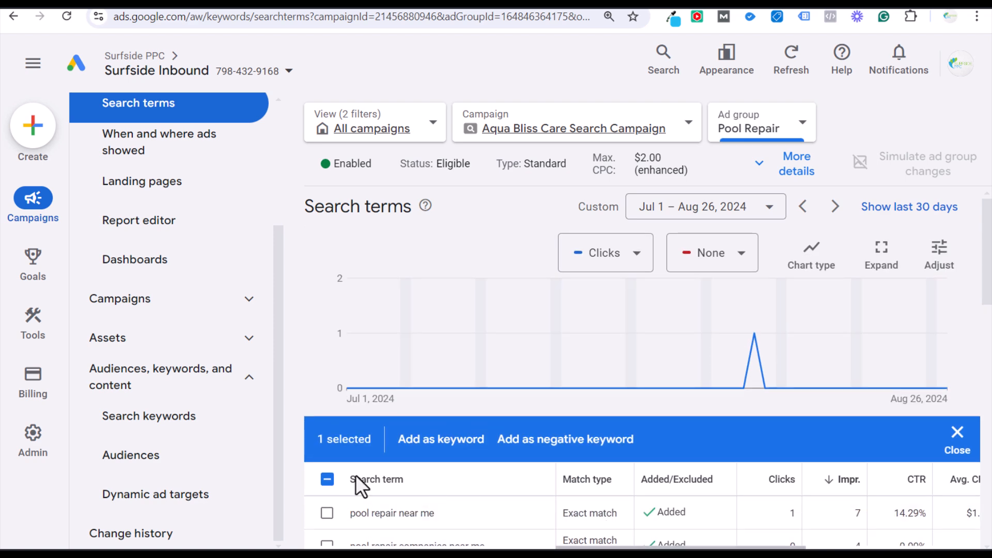
pyautogui.scroll(-4, 424, 465)
pyautogui.click(327, 427)
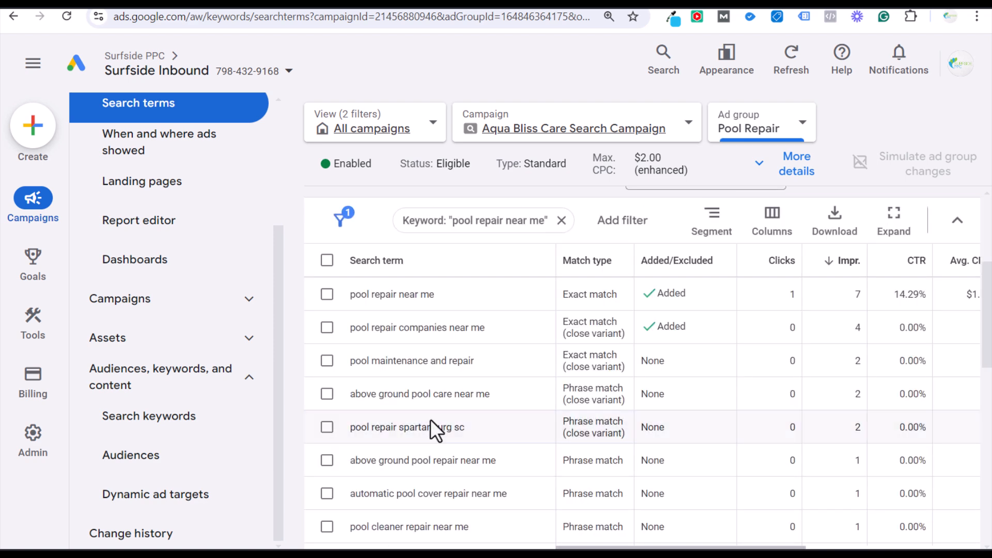
pyautogui.scroll(-2, 517, 383)
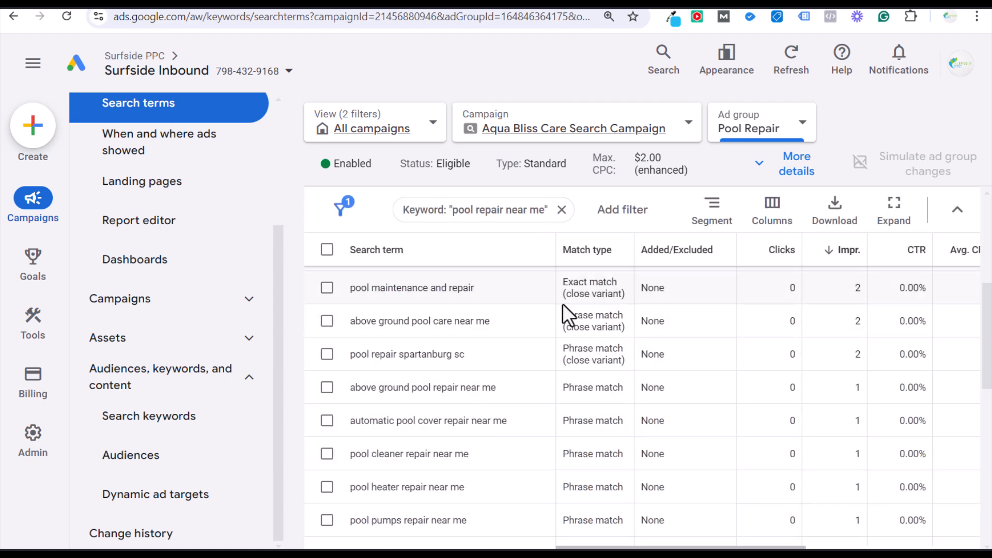
pyautogui.scroll(2, 780, 405)
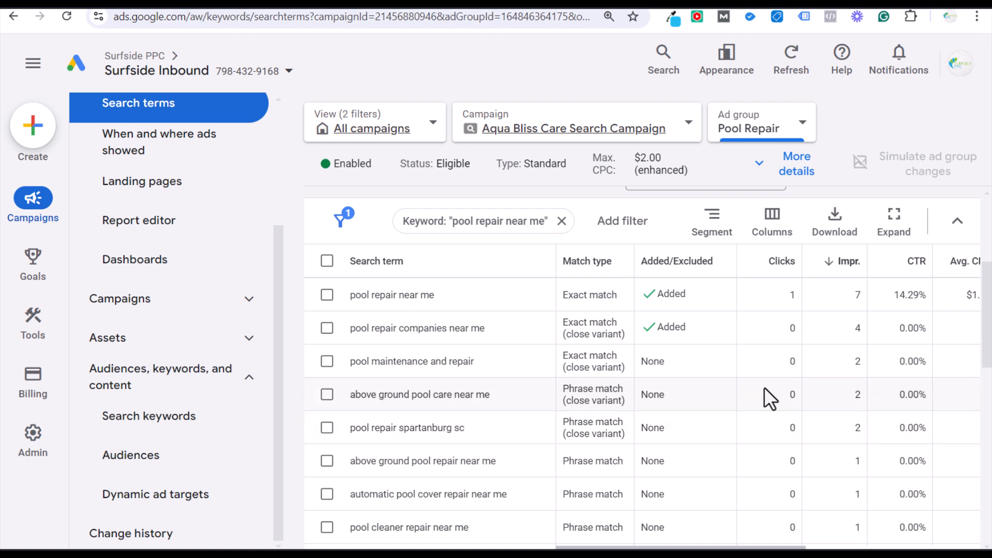
pyautogui.scroll(2, 755, 355)
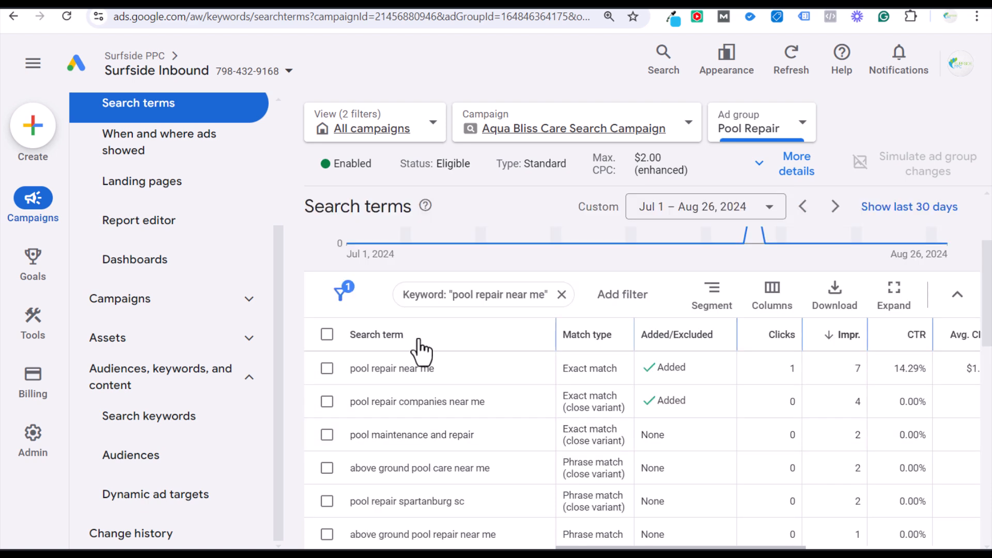
pyautogui.moveTo(385, 341)
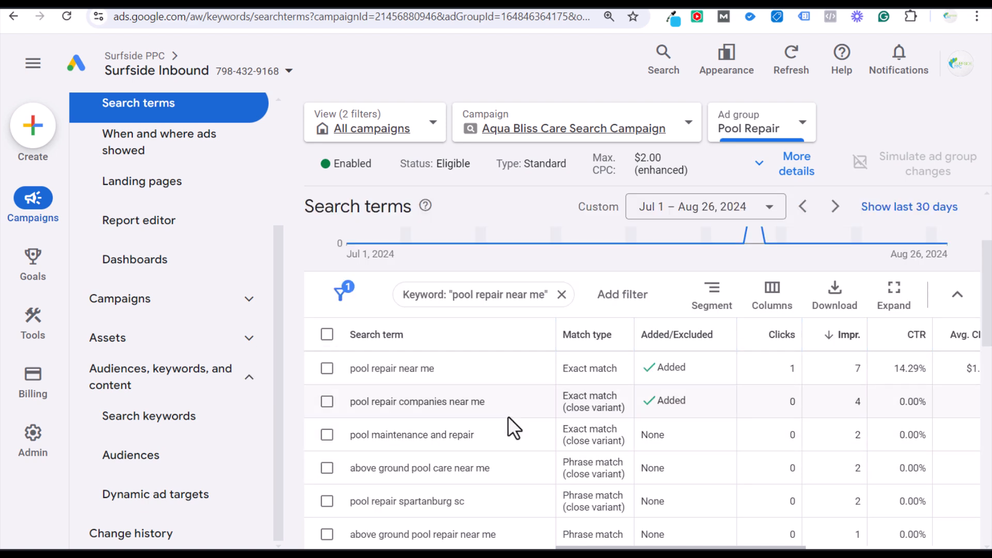
# - Check the options for adding the search term "pool leak detection near me" as a negative keyword, cancel, and clear the selection
pyautogui.scroll(-2, 492, 426)
pyautogui.scroll(-10, 485, 404)
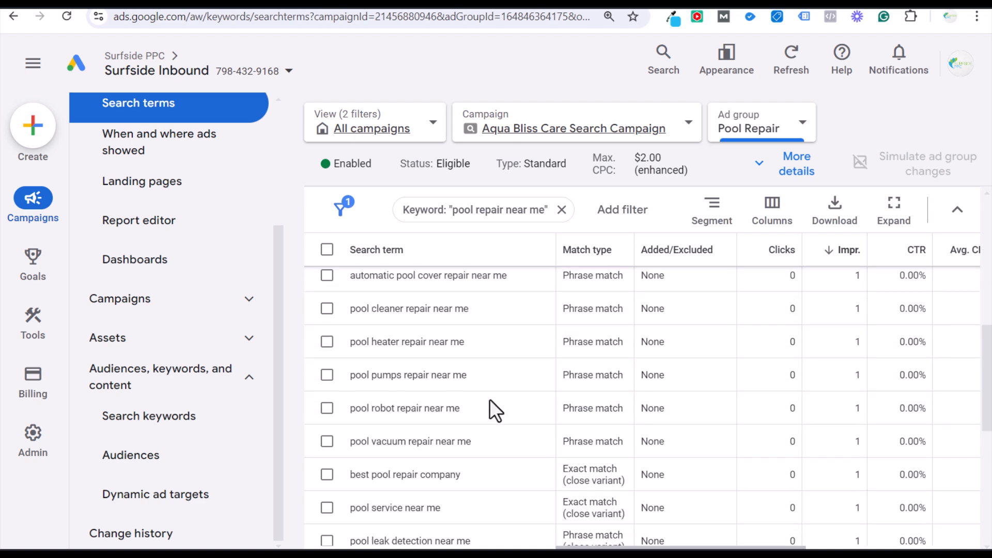
pyautogui.scroll(-3, 494, 396)
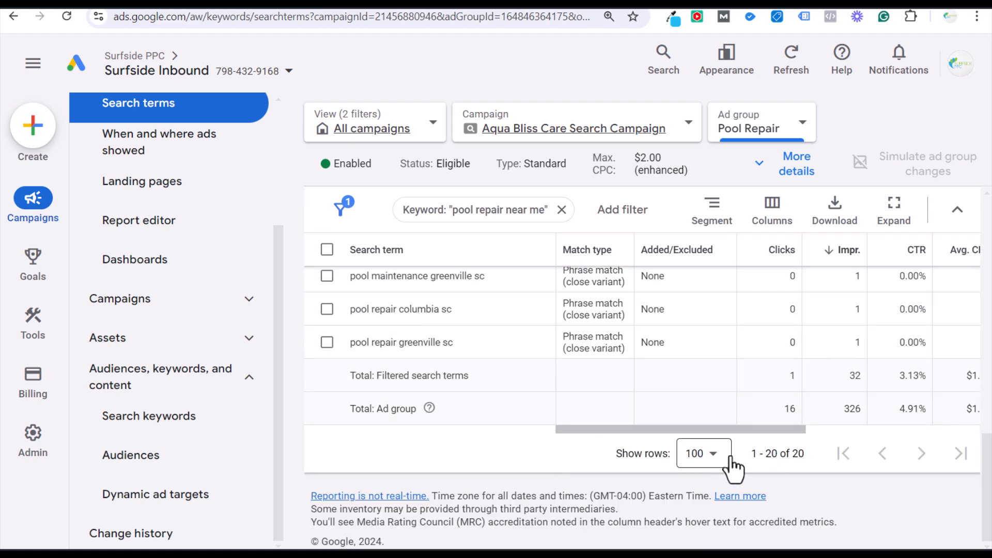
pyautogui.scroll(2, 713, 460)
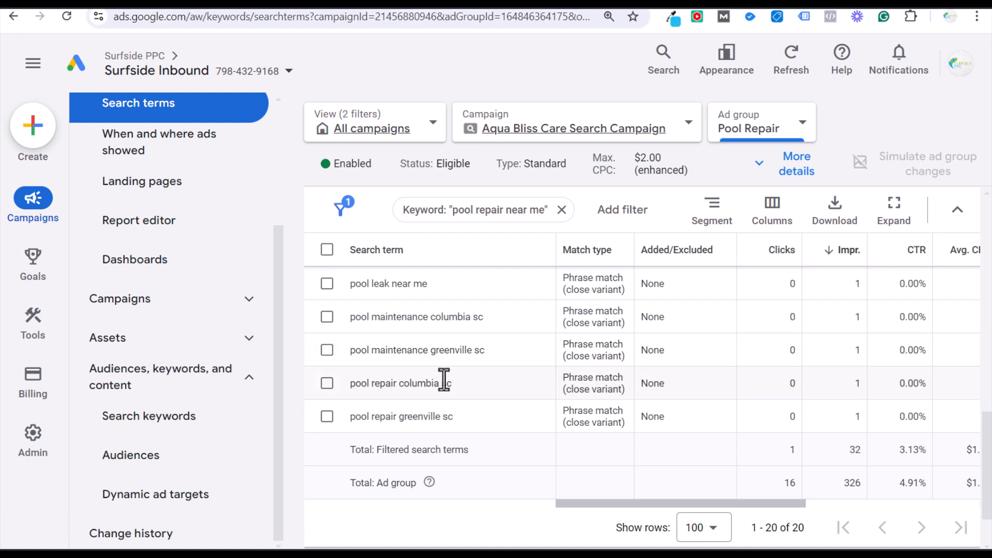
pyautogui.scroll(1, 445, 380)
pyautogui.click(327, 357)
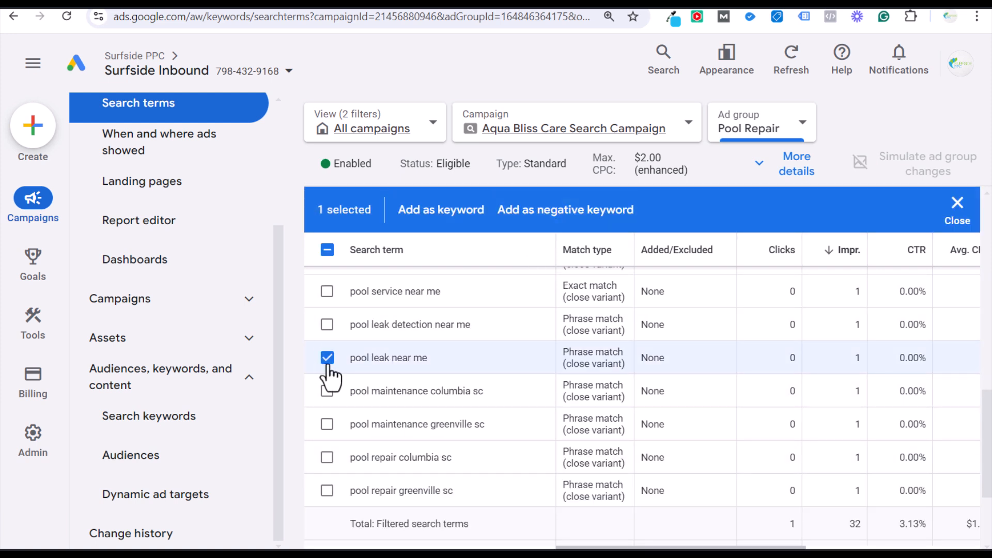
pyautogui.click(327, 357)
pyautogui.click(327, 325)
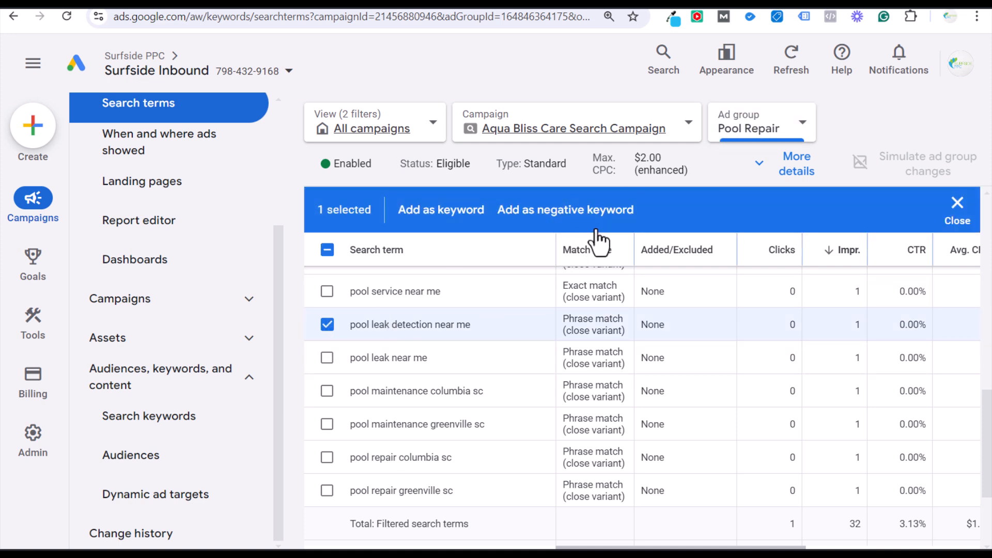
pyautogui.click(555, 210)
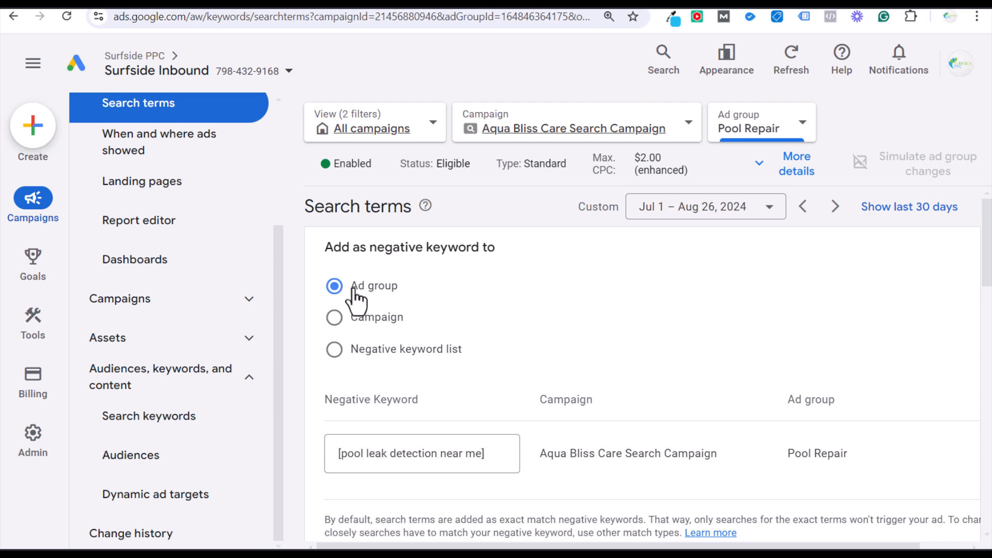
pyautogui.scroll(-3, 355, 299)
pyautogui.click(395, 459)
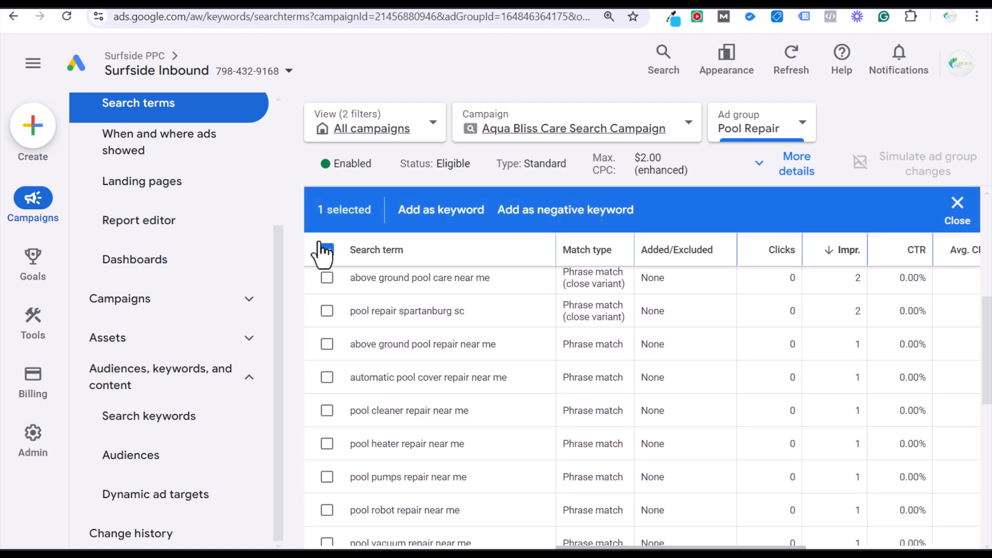
pyautogui.click(326, 250)
pyautogui.click(327, 250)
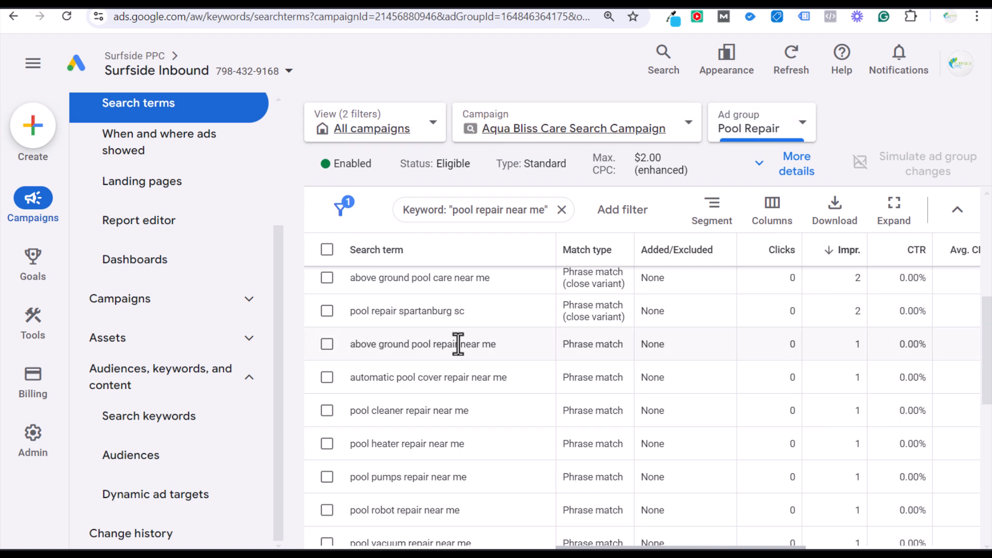
# - Go to the ad groups of the Aqua Bliss Care Search Campaign and start creating a new ad group
pyautogui.scroll(3, 459, 348)
pyautogui.scroll(3, 173, 258)
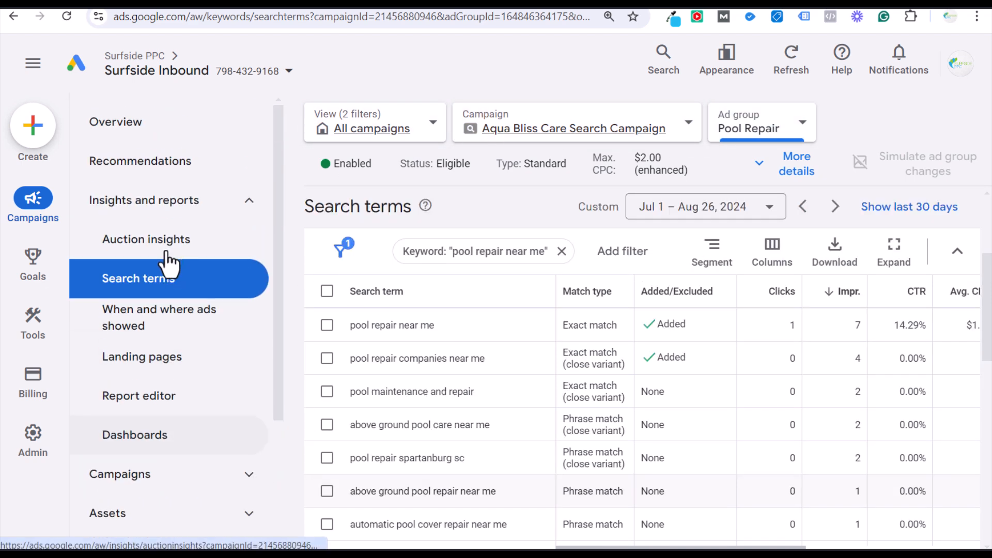
pyautogui.scroll(-3, 155, 357)
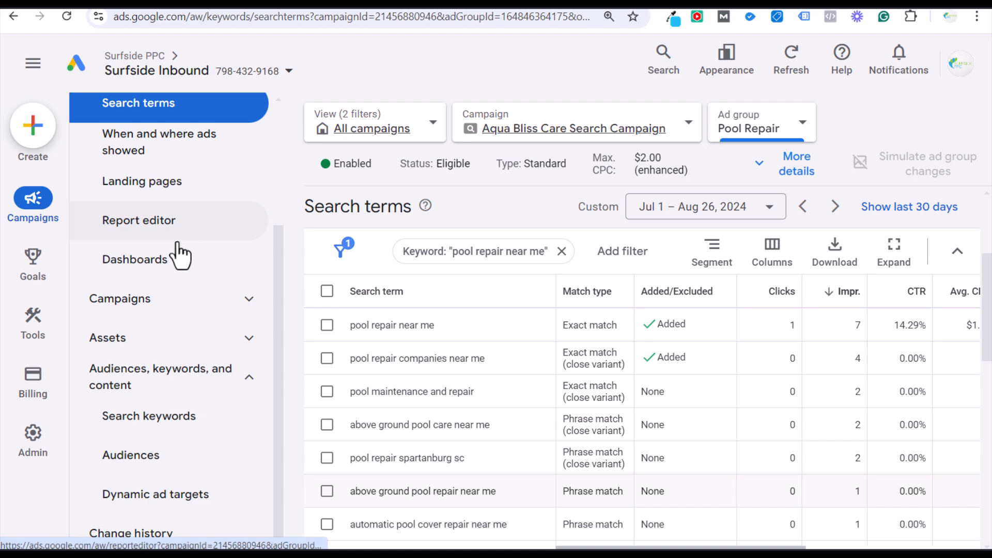
pyautogui.click(178, 304)
pyautogui.click(154, 382)
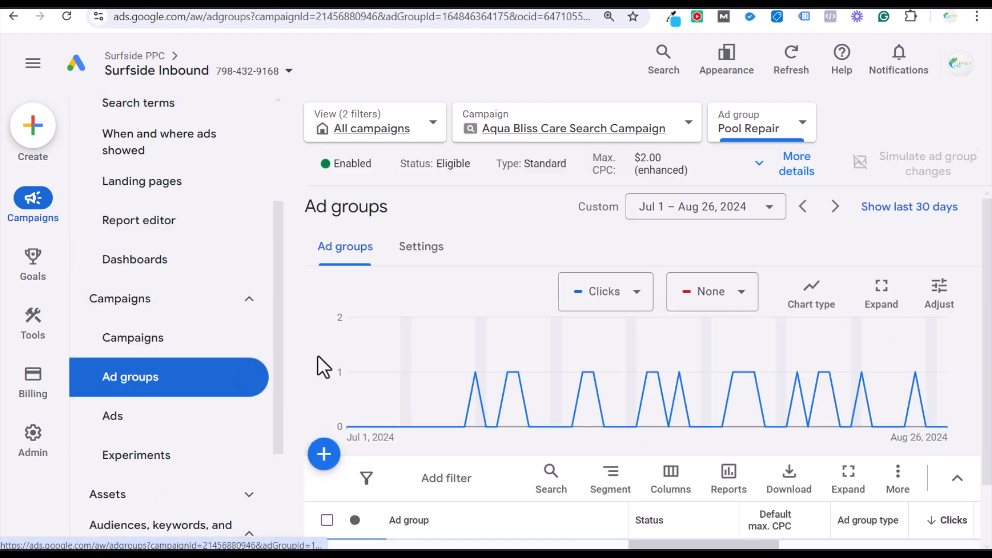
pyautogui.click(323, 390)
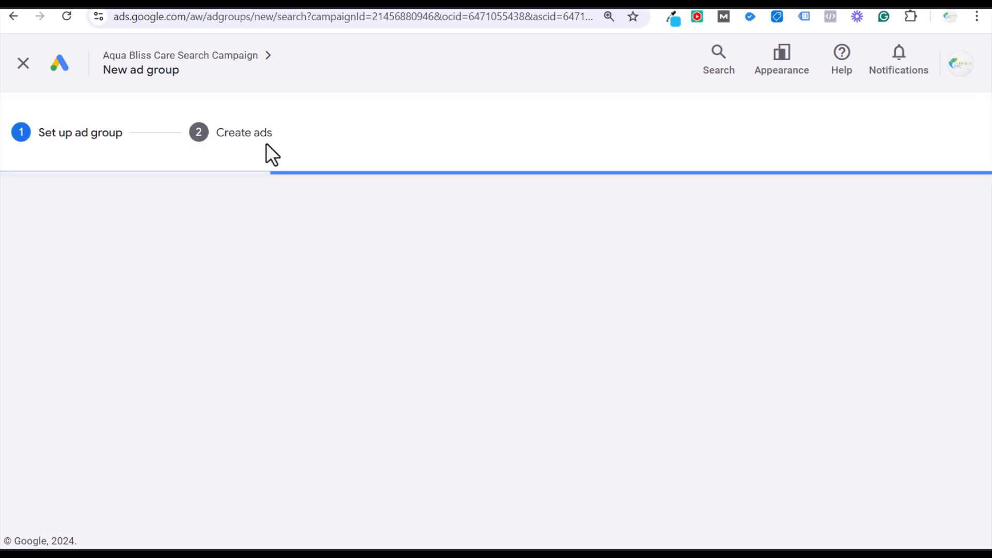
pyautogui.scroll(-7, 681, 300)
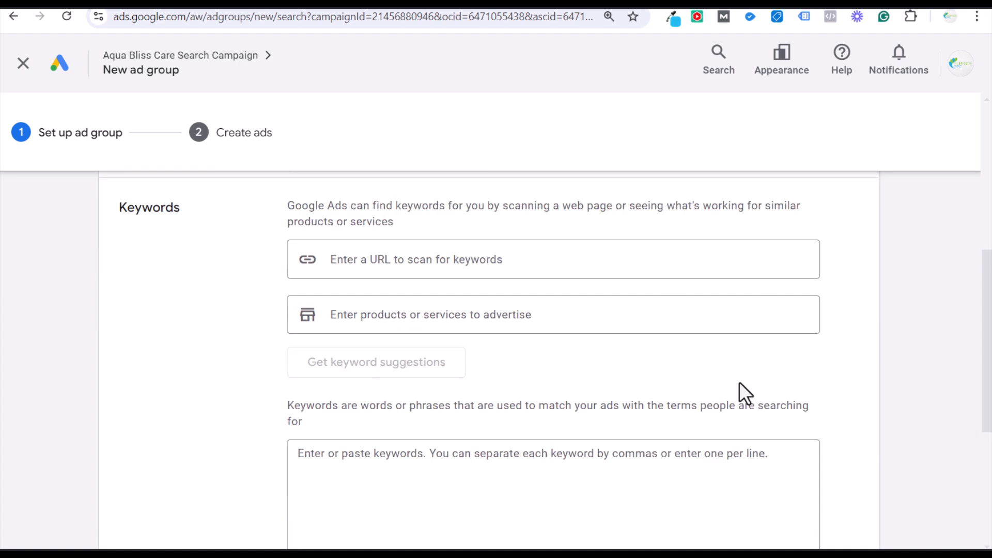
pyautogui.scroll(8, 744, 392)
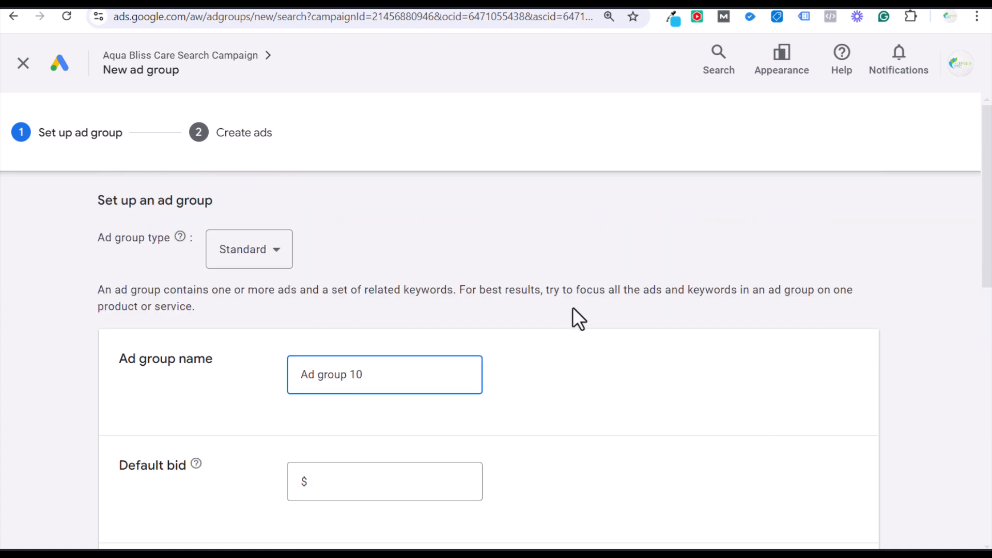
pyautogui.scroll(-3, 364, 232)
pyautogui.scroll(-3, 669, 232)
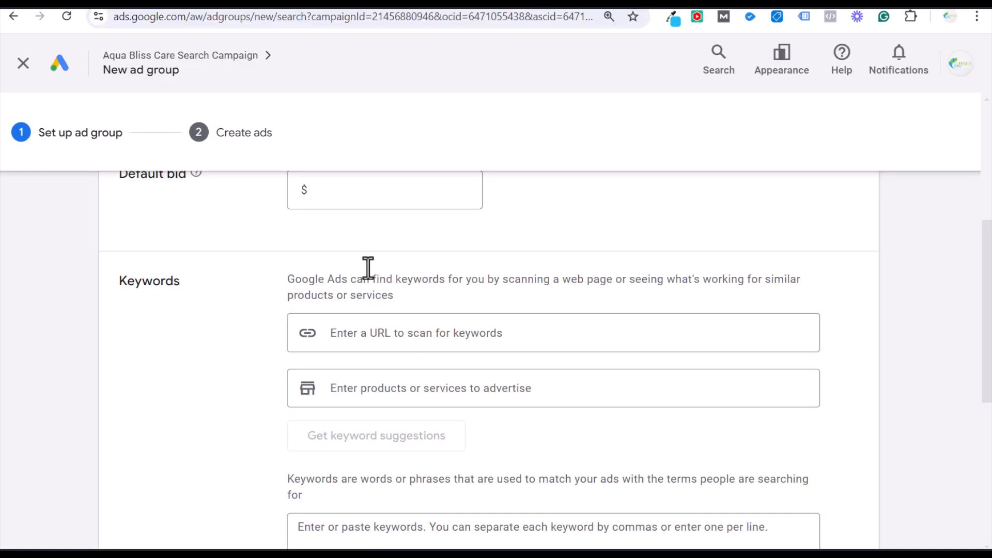
pyautogui.click(421, 332)
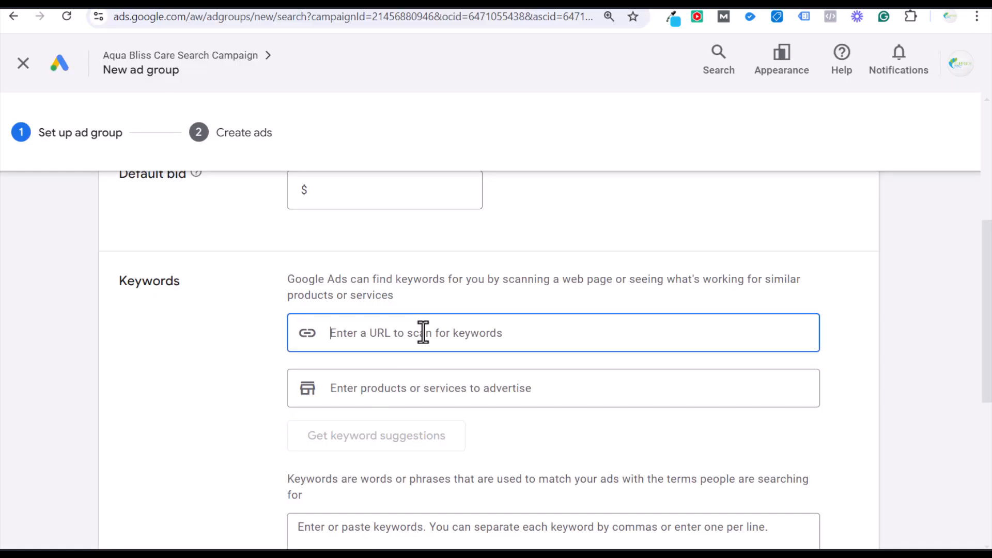
pyautogui.write('https://www.atyourserviceplumbingmb.com/garbage-disposals/')
# - Add "garbage disposal services" as the product or service to advertise and get keyword suggestions
pyautogui.click(347, 389)
pyautogui.write('garbage di')
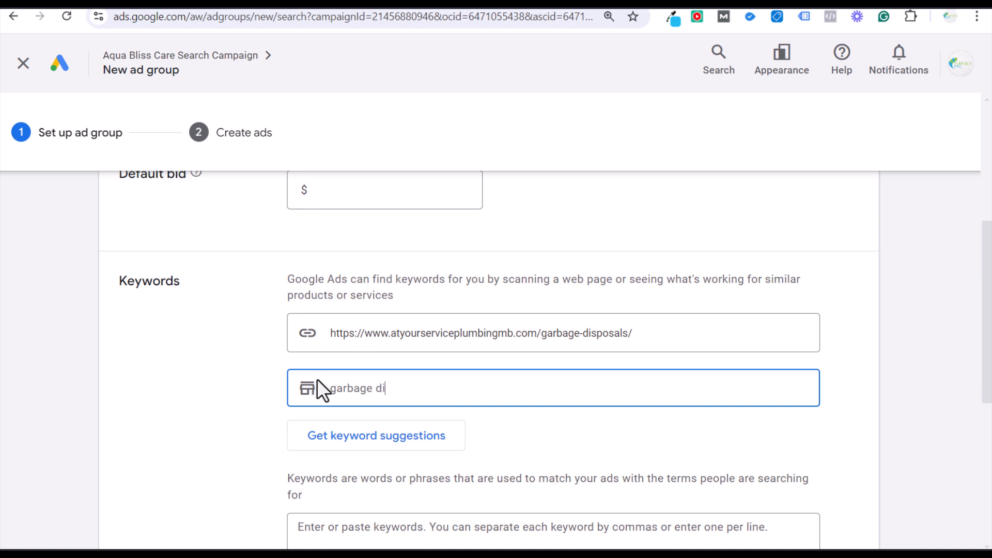
pyautogui.write('sposal service')
pyautogui.write('s')
pyautogui.press('Return')
pyautogui.click(361, 438)
pyautogui.scroll(-3, 181, 367)
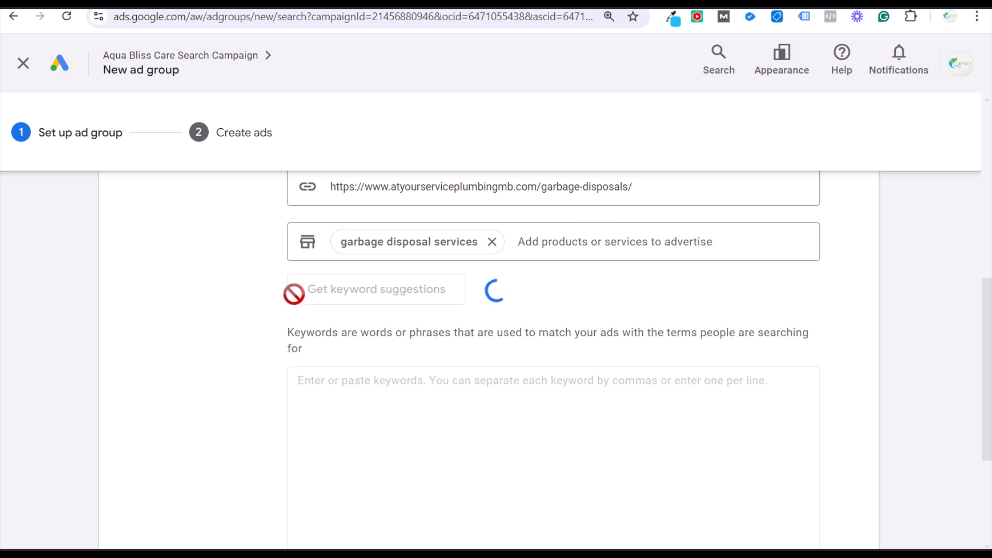
# - Examine the suggested keywords and compare them with the content of the plumbing company's garbage disposal landing page
pyautogui.scroll(7, 698, 465)
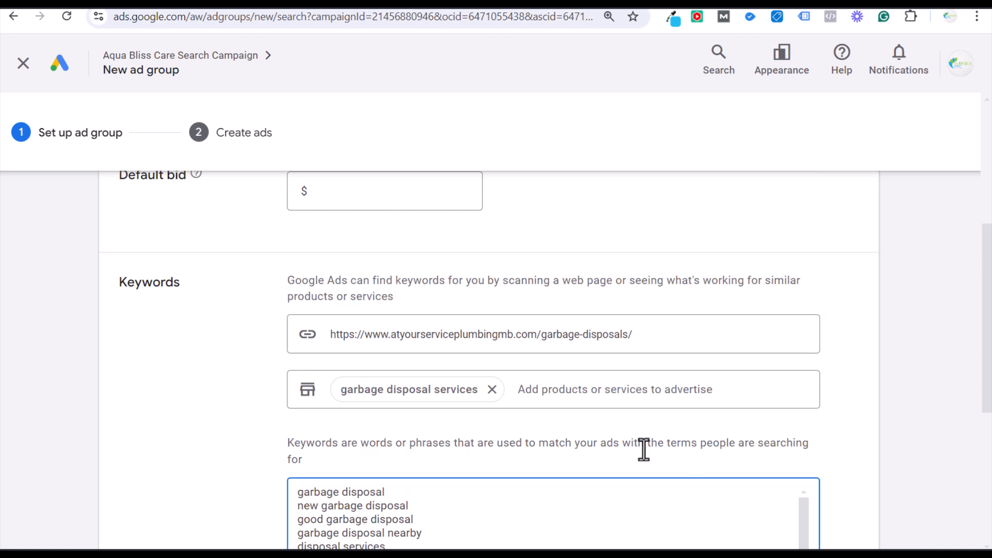
pyautogui.moveTo(987, 281); pyautogui.dragTo(985, 385)
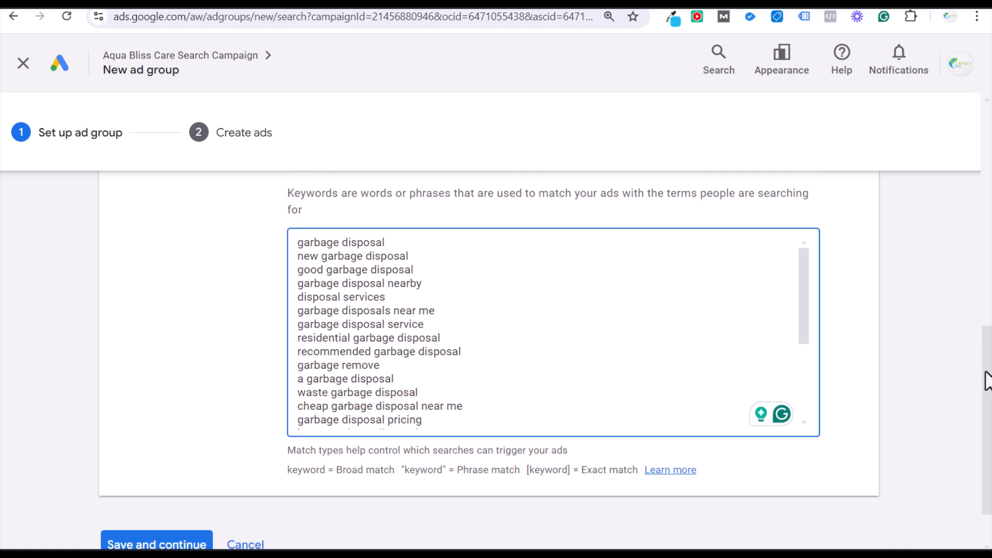
pyautogui.click(191, 3)
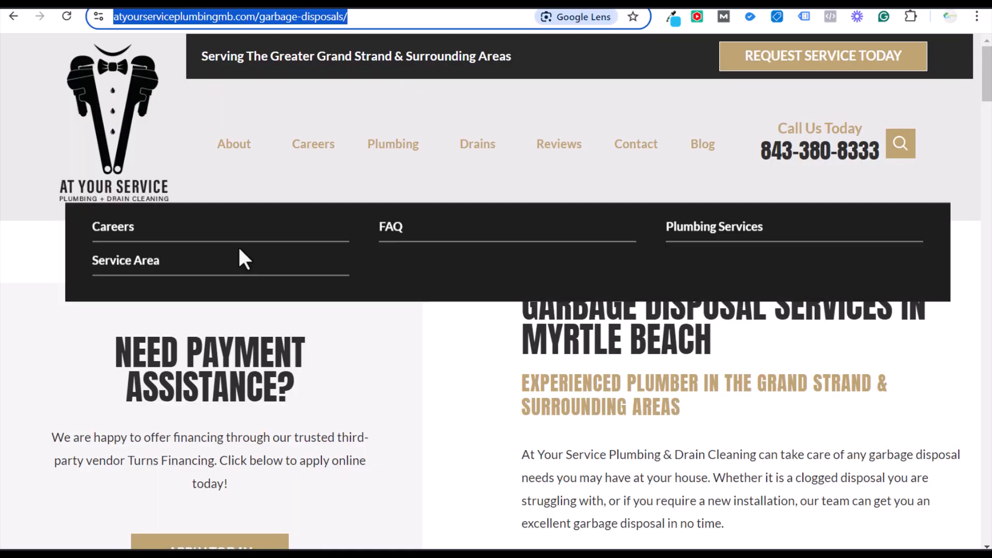
pyautogui.scroll(-3, 699, 383)
pyautogui.click(693, 325)
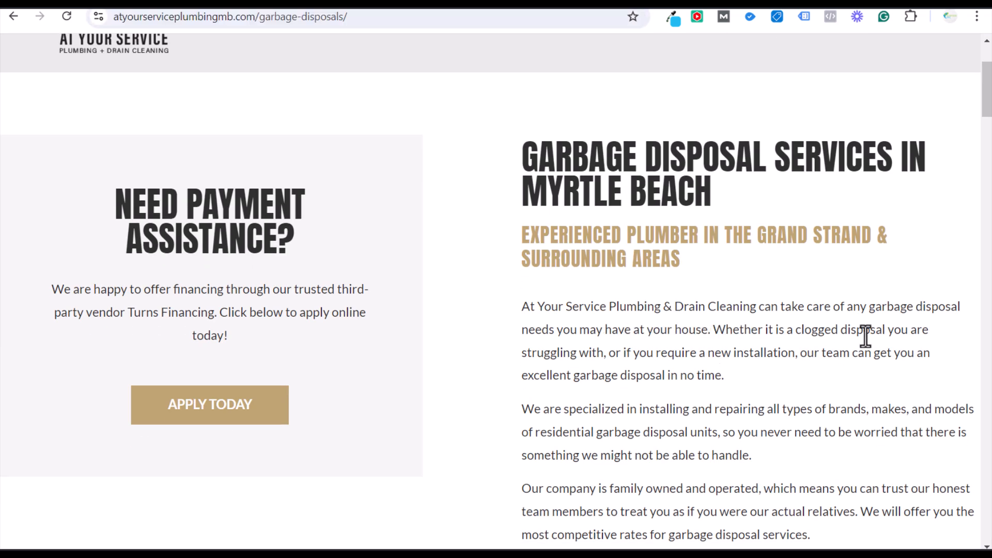
pyautogui.click(164, 1)
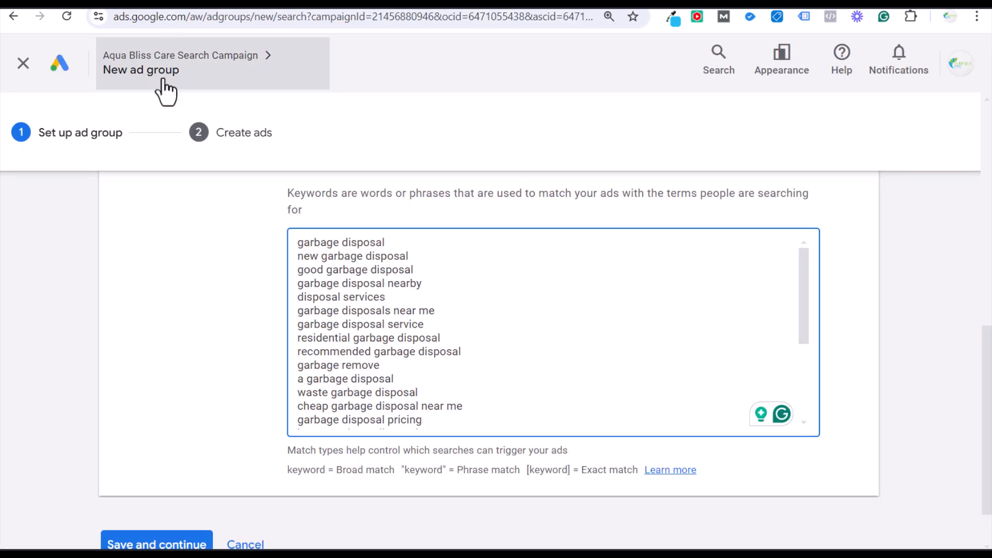
pyautogui.scroll(1, 605, 329)
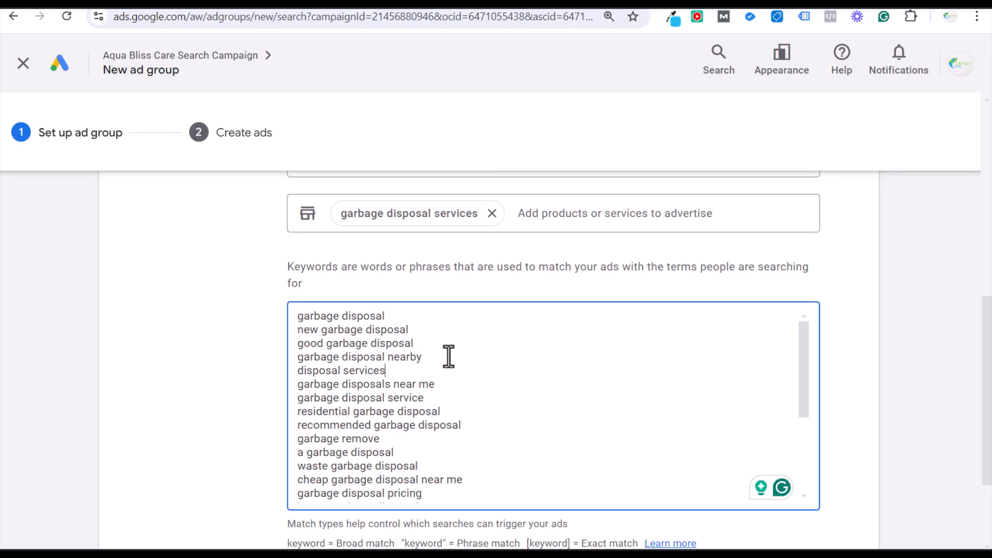
# - Take the suggested keyword "garbage disposal nearby" and search Google for it to check its search intent
pyautogui.moveTo(422, 357); pyautogui.dragTo(290, 362)
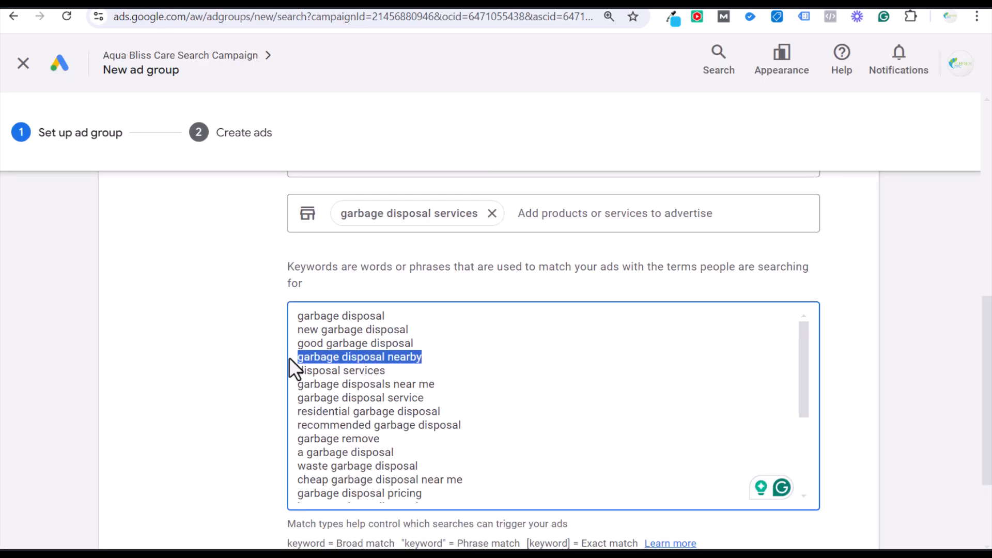
pyautogui.click(199, 304)
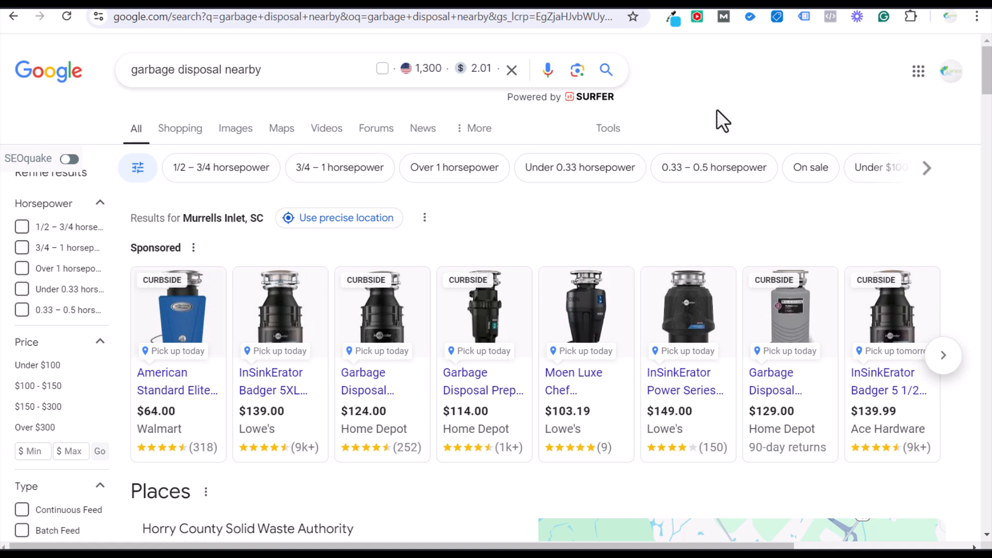
pyautogui.moveTo(987, 73)
pyautogui.mouseDown()
pyautogui.moveTo(987, 103)
pyautogui.moveTo(987, 72)
pyautogui.mouseUp()
# - Show Google's search predictions for "garbage disposal inst" and for "garbage disposal" alone
pyautogui.doubleClick(247, 72)
pyautogui.press('BackSpace')
pyautogui.write('inst')
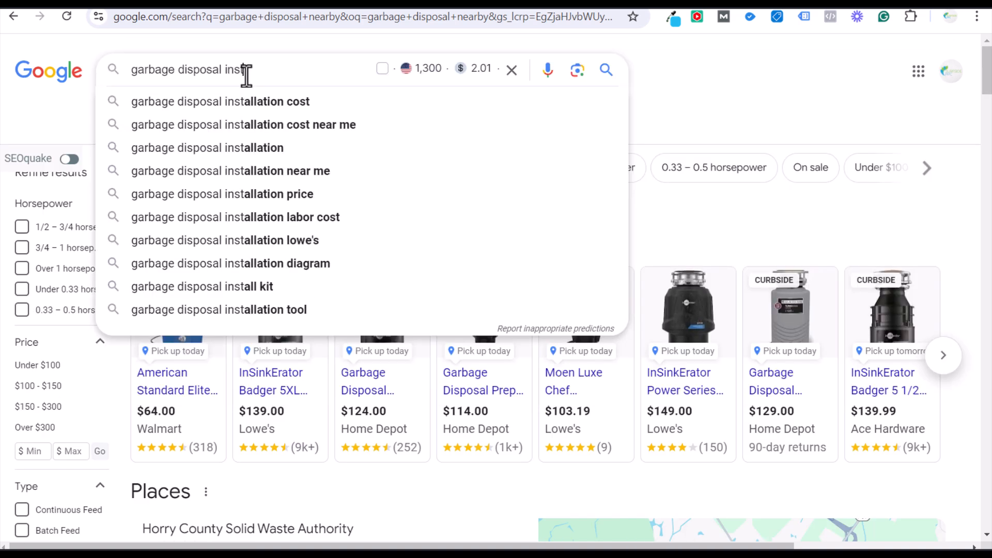
pyautogui.press('BackSpace')
pyautogui.press('BackSpace')
pyautogui.press('BackSpace')
pyautogui.press('BackSpace')
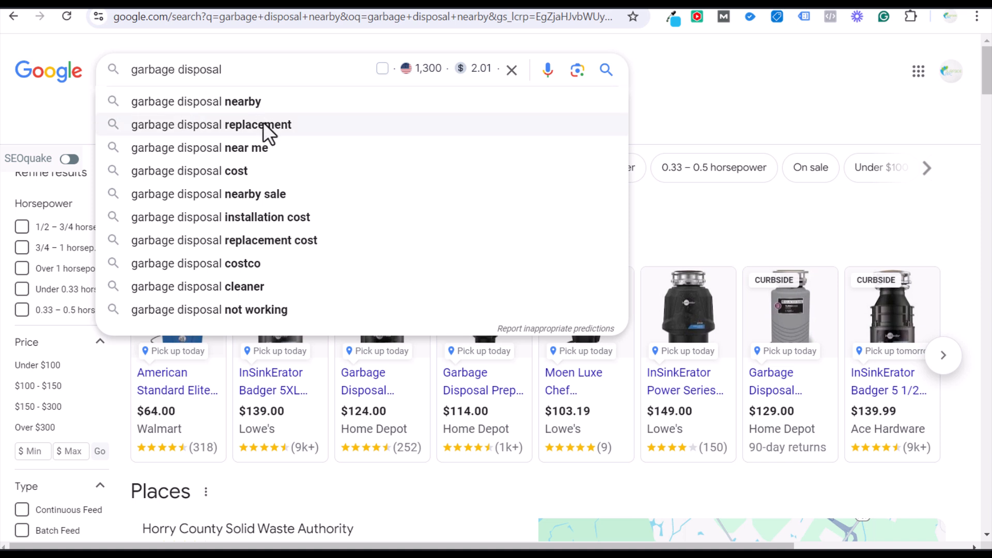
# - Search Google for "garbage disposal near me" and examine which kinds of businesses and pages are listed
pyautogui.click(184, 151)
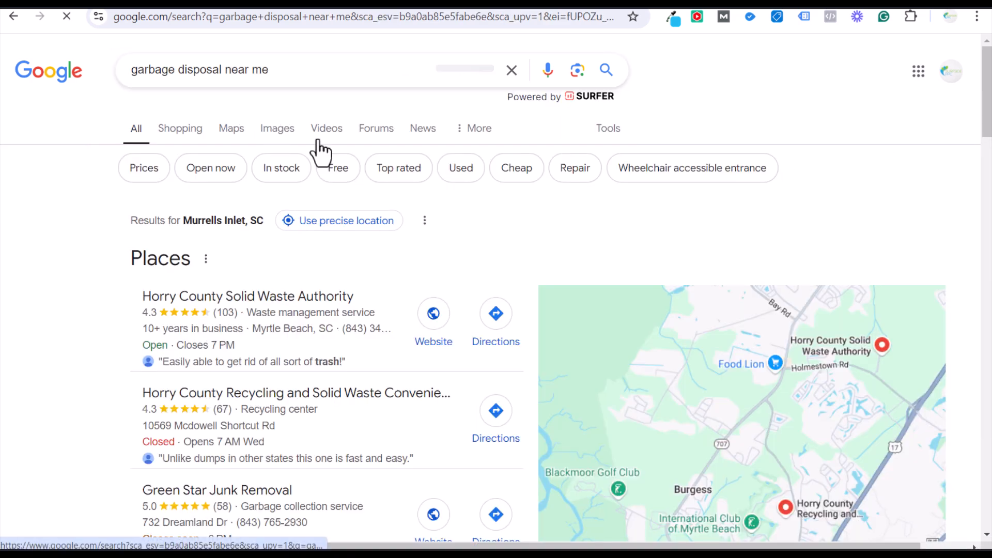
pyautogui.scroll(-8, 259, 257)
pyautogui.scroll(-5, 160, 284)
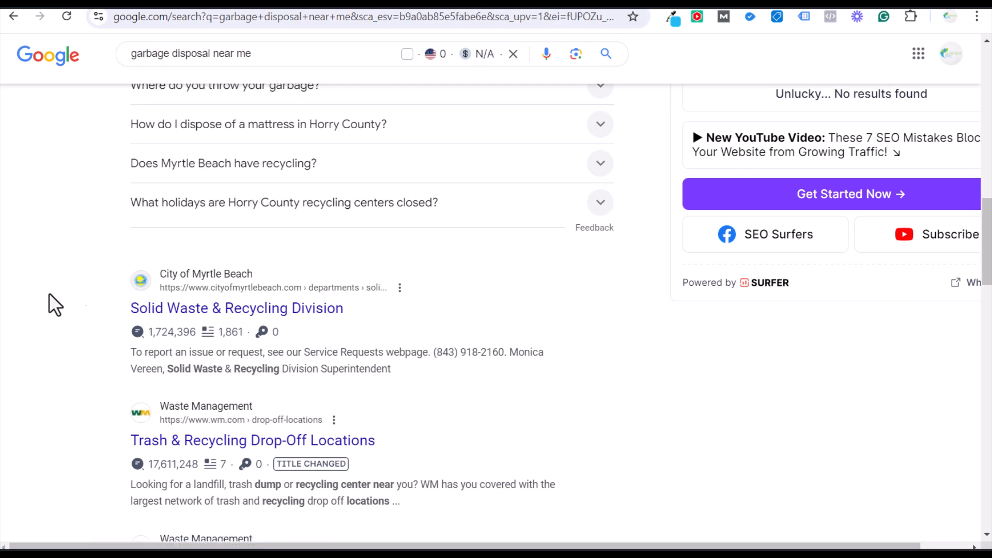
pyautogui.scroll(-1, 594, 320)
pyautogui.moveTo(986, 256); pyautogui.dragTo(990, 90)
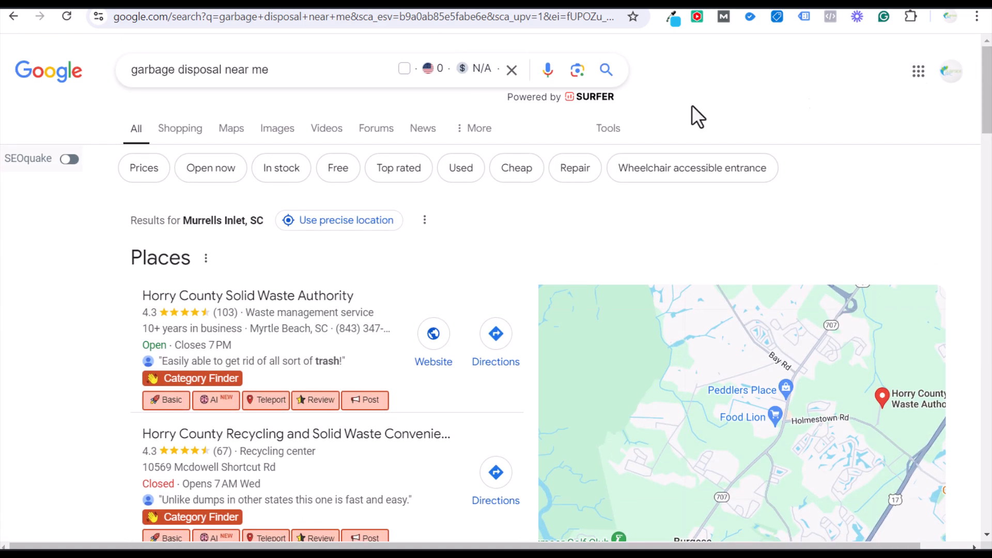
# - Change the Google search to "garbage disposal services near me" and examine the businesses, organic results and related keywords
pyautogui.click(328, 78)
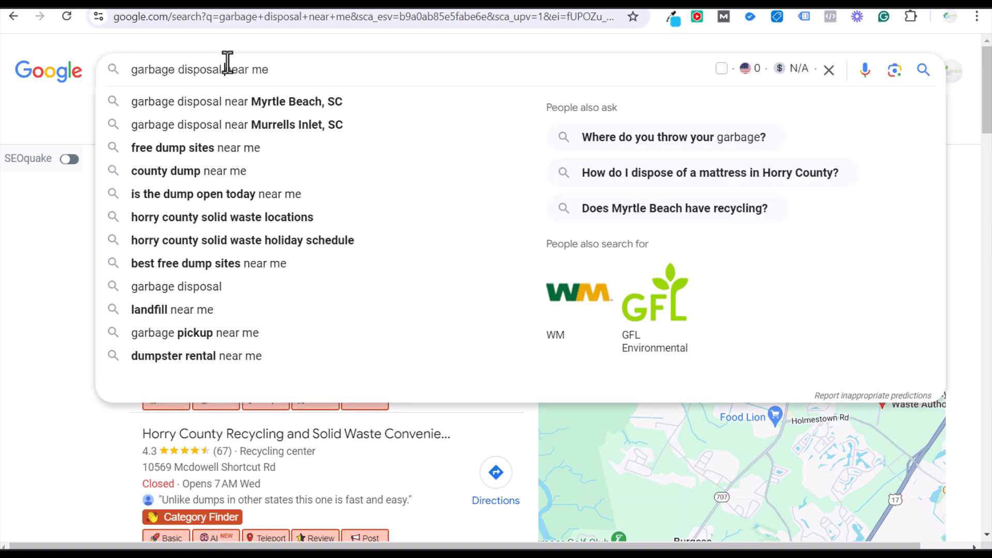
pyautogui.click(226, 63)
pyautogui.write('services')
pyautogui.press('Return')
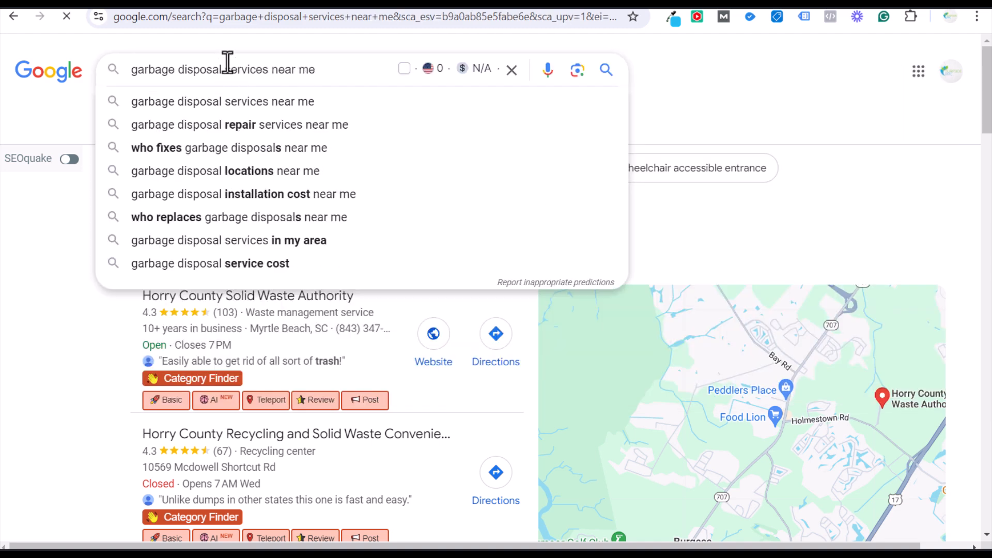
pyautogui.scroll(-5, 93, 310)
pyautogui.scroll(-15, 98, 305)
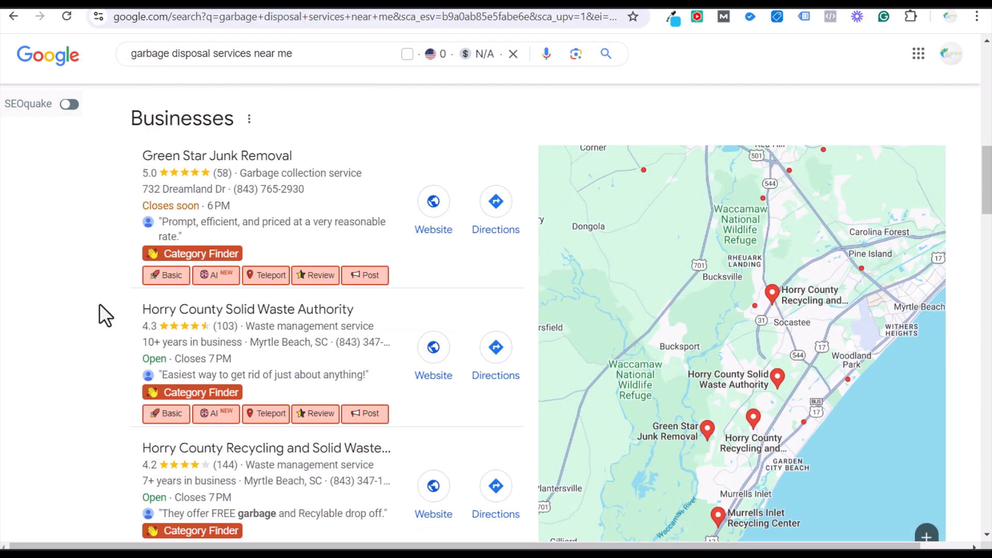
pyautogui.scroll(-9, 95, 300)
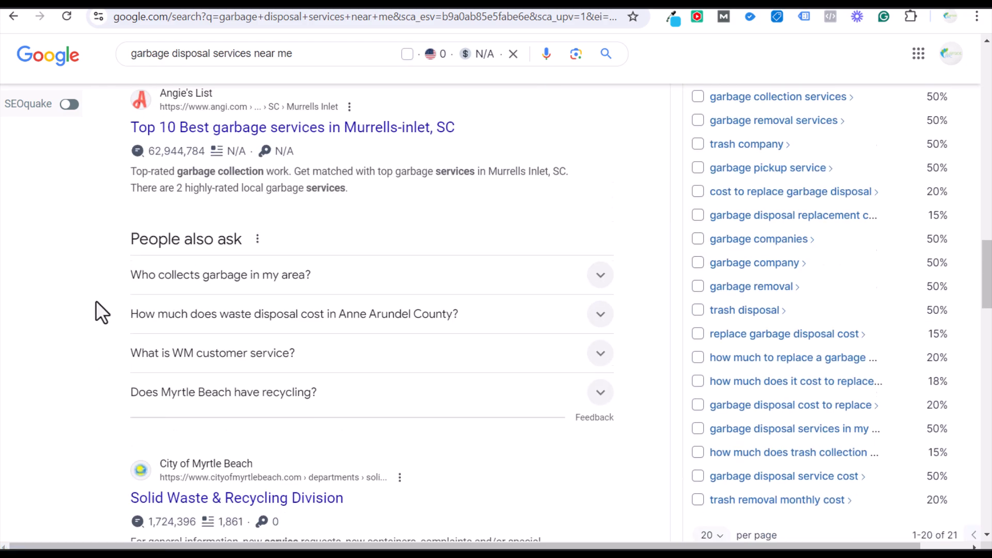
# - Search Google for "garbage disposal installation" to check its search intent, and return to the Google Ads ad group setup
pyautogui.moveTo(986, 297); pyautogui.dragTo(990, 77)
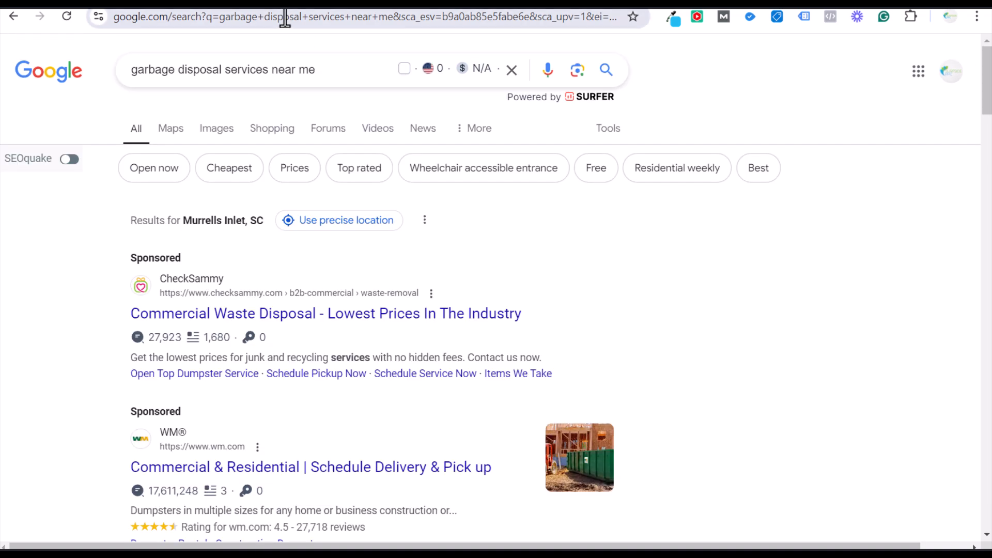
pyautogui.moveTo(336, 73); pyautogui.dragTo(82, 89)
pyautogui.click(195, 69)
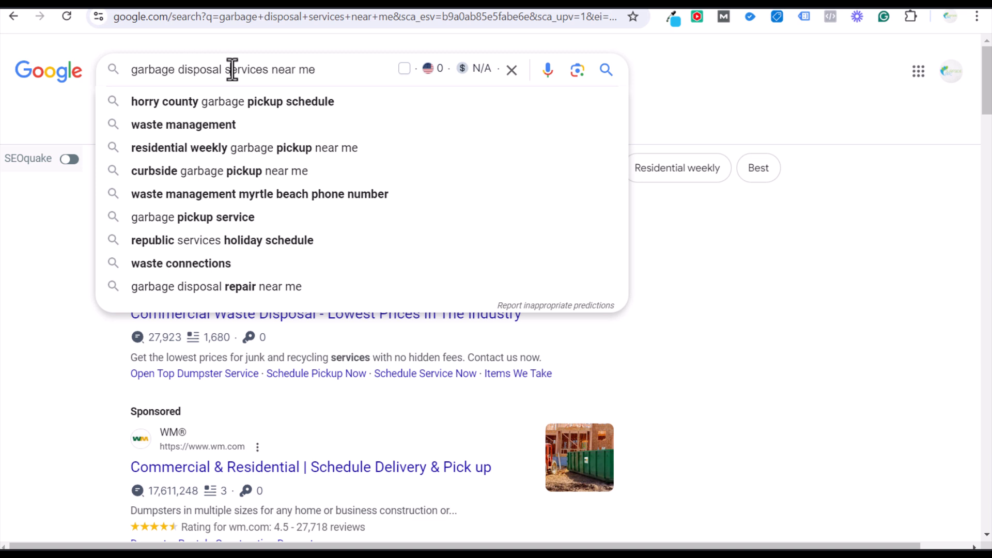
pyautogui.moveTo(334, 75); pyautogui.dragTo(231, 69)
pyautogui.press('BackSpace')
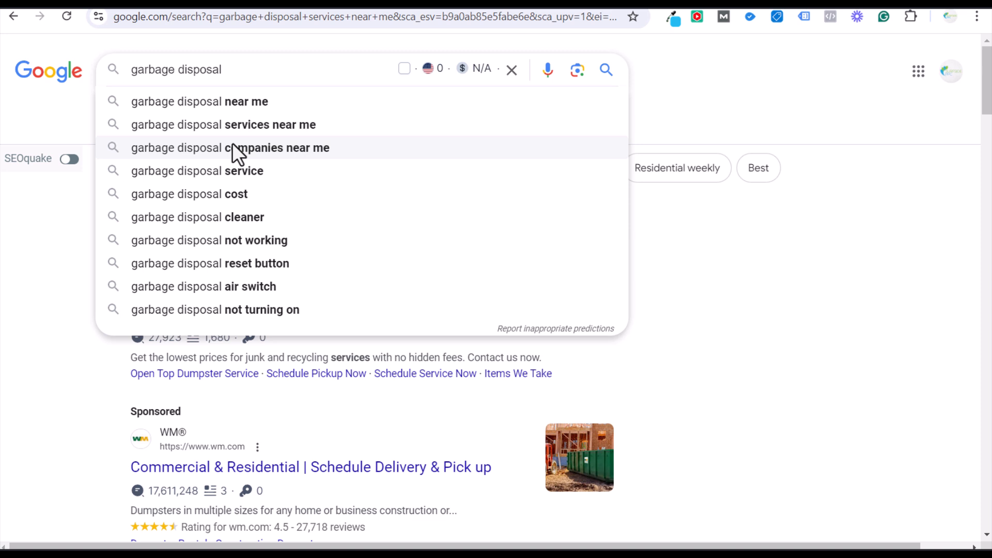
pyautogui.write('installation')
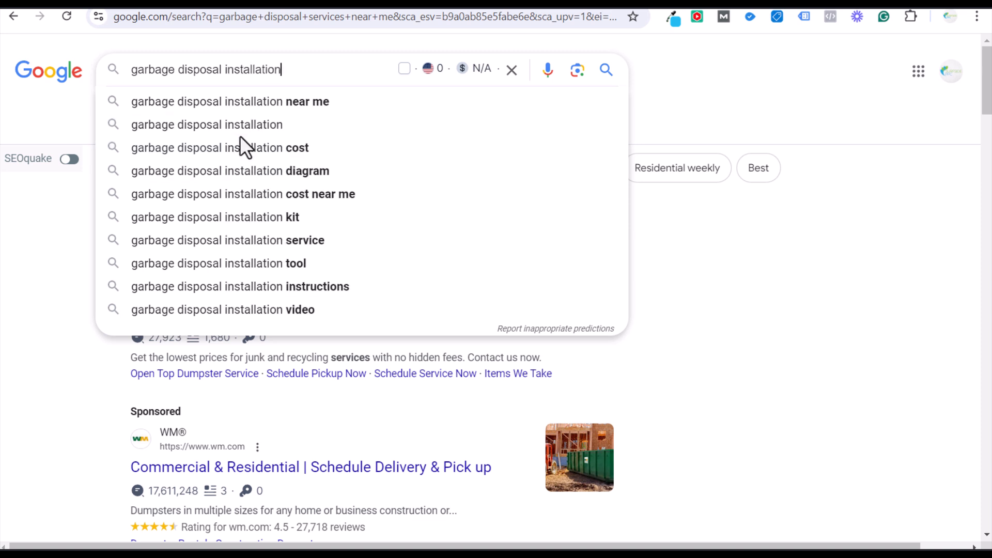
pyautogui.press('Return')
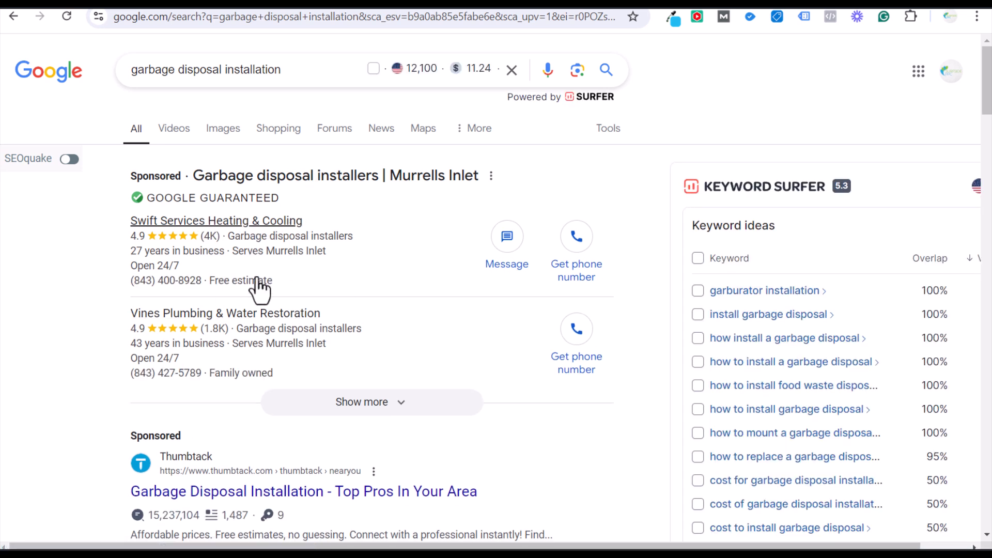
pyautogui.click(157, 8)
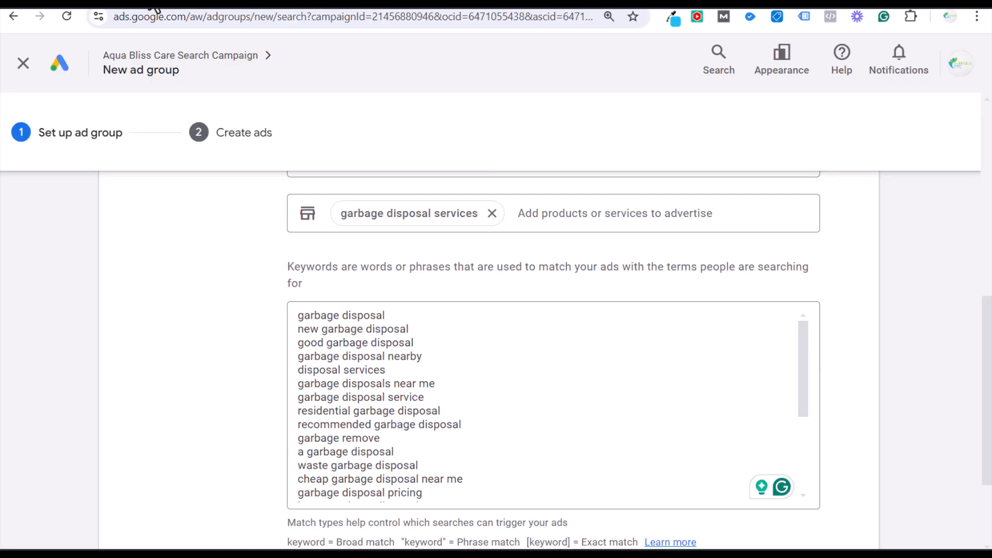
# - Delete the first six suggested keywords, from "garbage disposal" through "garbage disposals near me"
pyautogui.moveTo(298, 315); pyautogui.dragTo(470, 382)
pyautogui.press('Delete')
pyautogui.press('Delete')
pyautogui.tripleClick(369, 318)
pyautogui.click(428, 398)
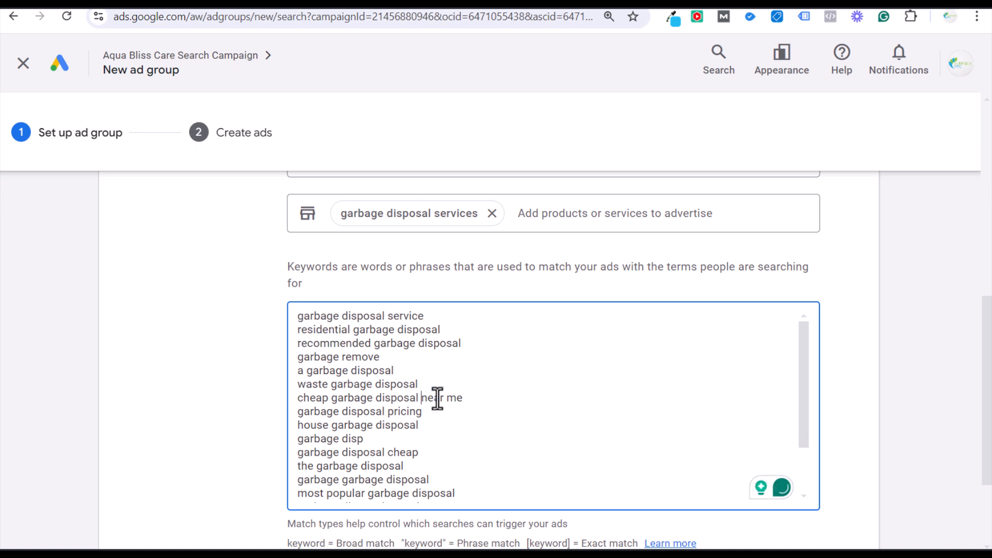
pyautogui.moveTo(424, 344); pyautogui.dragTo(458, 320)
pyautogui.click(460, 320)
pyautogui.click(513, 397)
# - Replace the advertised service "garbage disposal services" with "garbage disposal installation" and "garbage disposal repair"
pyautogui.click(492, 213)
pyautogui.write('garbage')
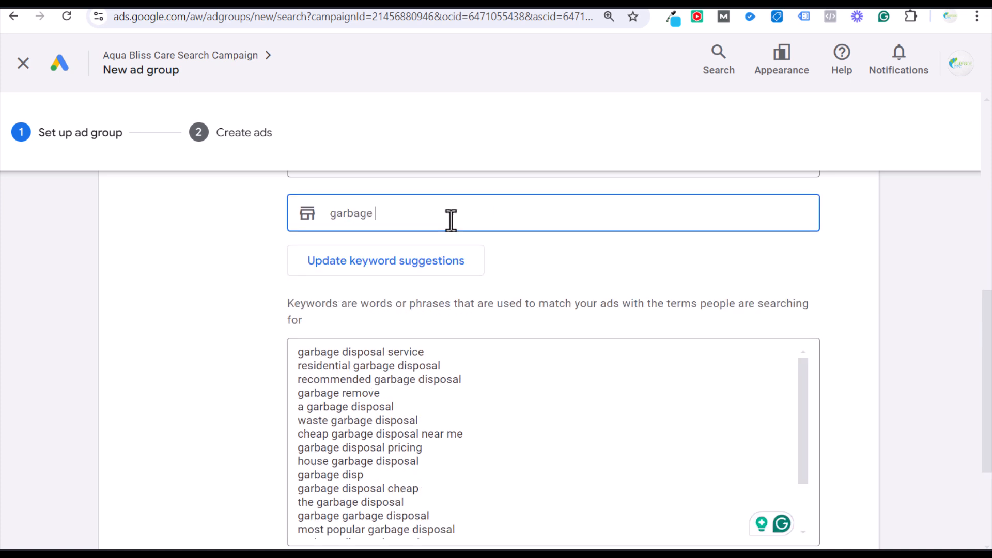
pyautogui.write(' disposal installation')
pyautogui.press('Return')
pyautogui.write('ga')
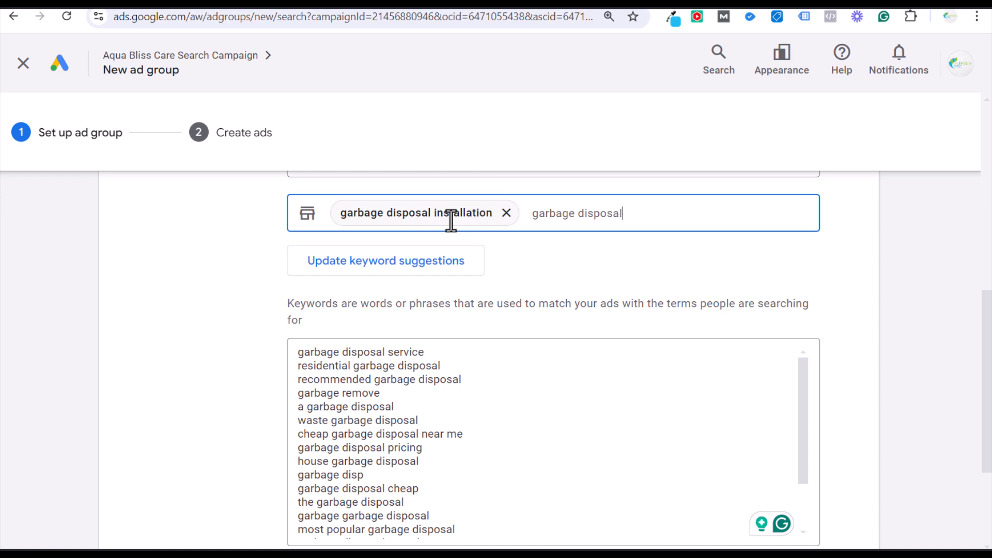
pyautogui.write('repai')
pyautogui.press('Return')
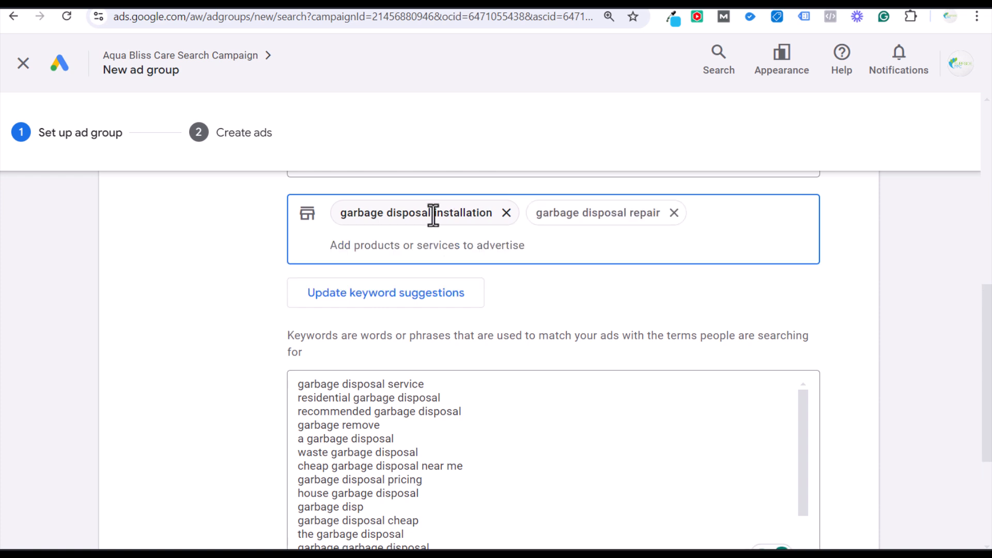
pyautogui.click(720, 313)
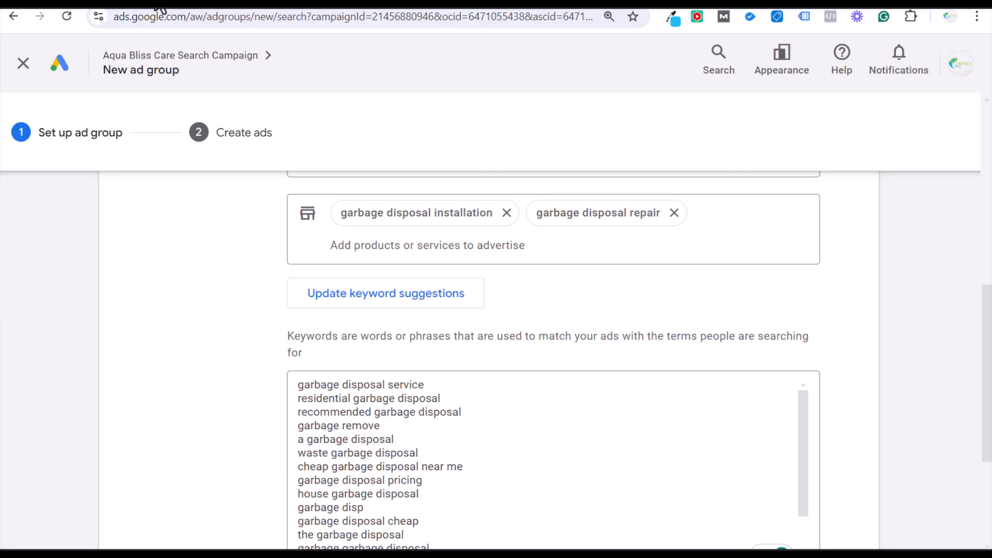
# - Update the keyword suggestions from the landing page URL and the two services, replacing all current keywords
pyautogui.click(161, 6)
pyautogui.scroll(1, 651, 212)
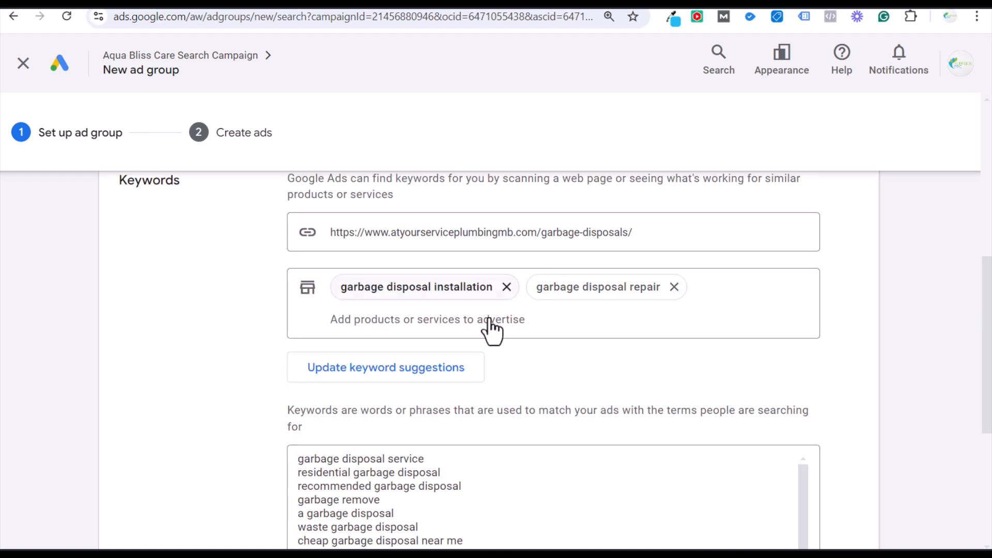
pyautogui.click(419, 377)
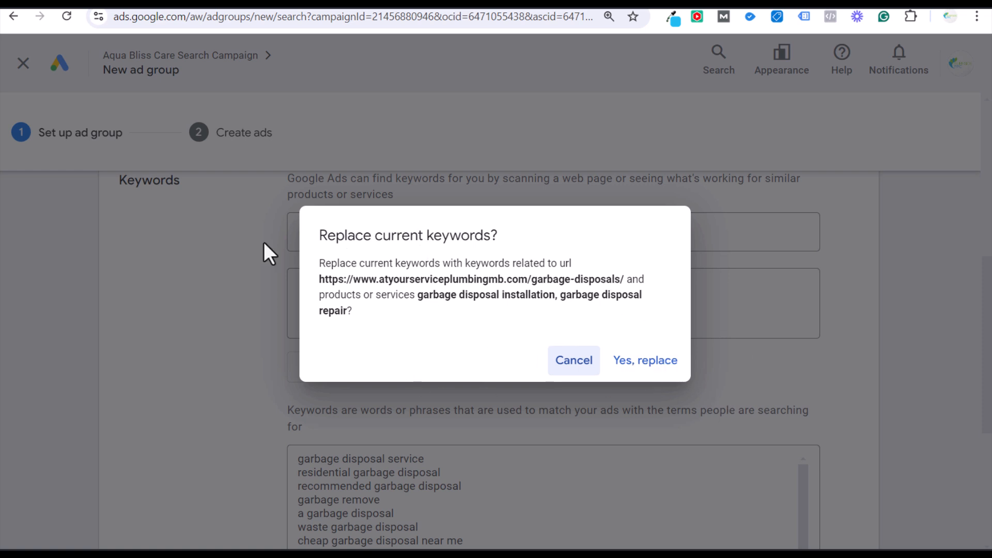
pyautogui.click(573, 365)
pyautogui.scroll(-1, 465, 529)
pyautogui.moveTo(475, 504); pyautogui.dragTo(256, 461)
pyautogui.click(444, 369)
pyautogui.click(650, 357)
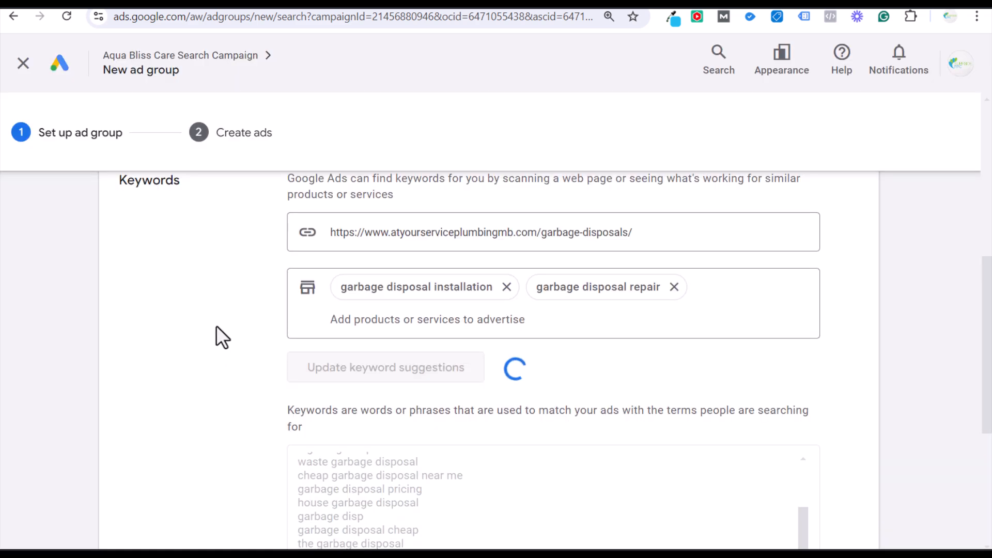
# - Add a closing quotation mark to the garbage disposal installation, replacement, repairman and repairs keywords that end in "near me"
pyautogui.scroll(-3, 217, 323)
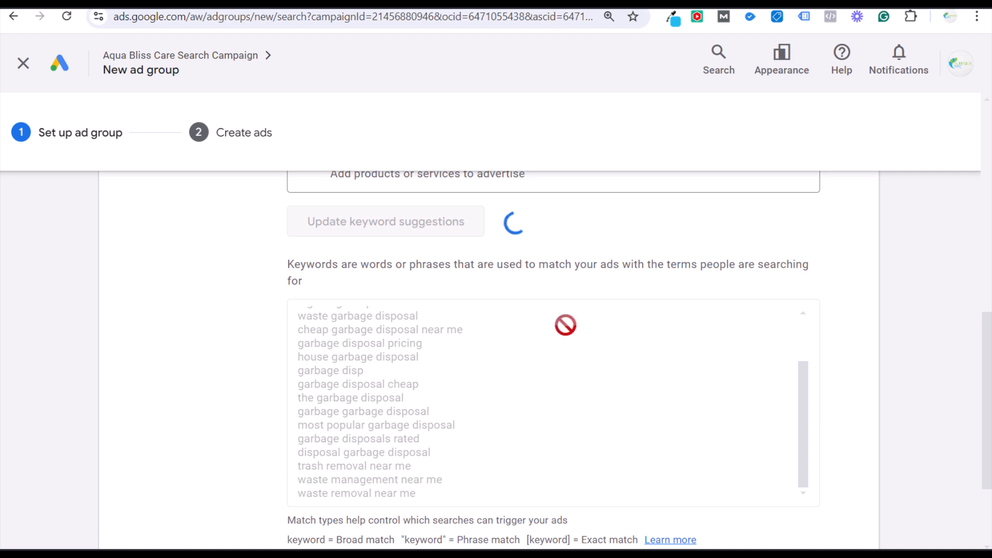
pyautogui.moveTo(806, 394); pyautogui.dragTo(820, 321)
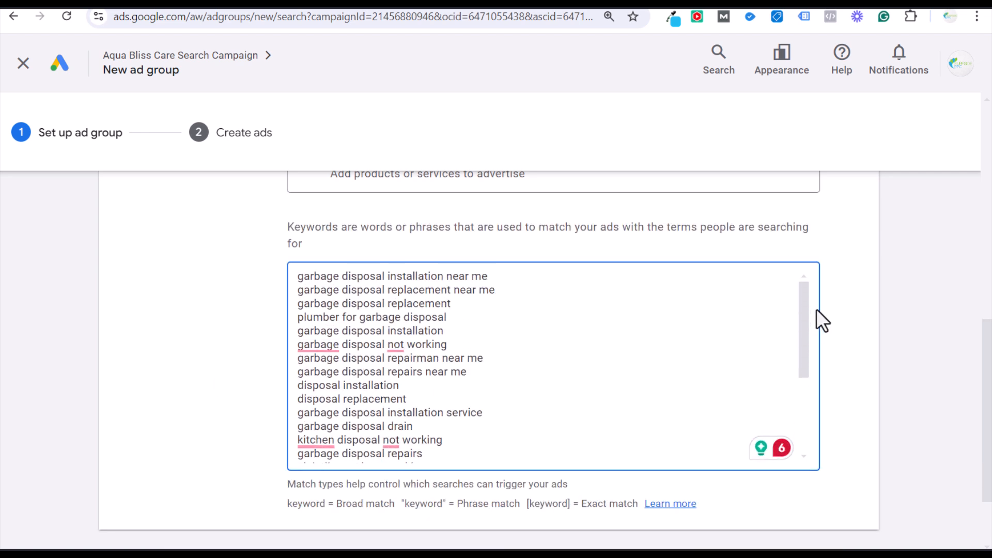
pyautogui.click(568, 273)
pyautogui.click(567, 290)
pyautogui.write('"')
pyautogui.click(504, 358)
pyautogui.write('"')
pyautogui.click(506, 373)
pyautogui.write('"')
# - Examine the suggested keywords "garbage disposal not working", "garbage disposal installation" and "plumber for garbage disposal" for relevance
pyautogui.moveTo(448, 344); pyautogui.dragTo(280, 344)
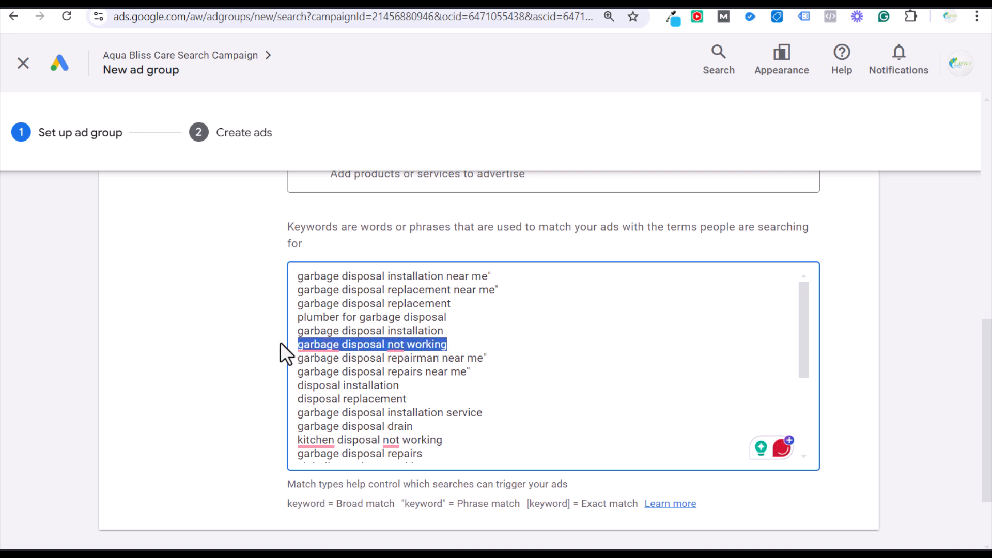
pyautogui.click(394, 337)
pyautogui.moveTo(449, 344); pyautogui.dragTo(293, 321)
pyautogui.tripleClick(428, 344)
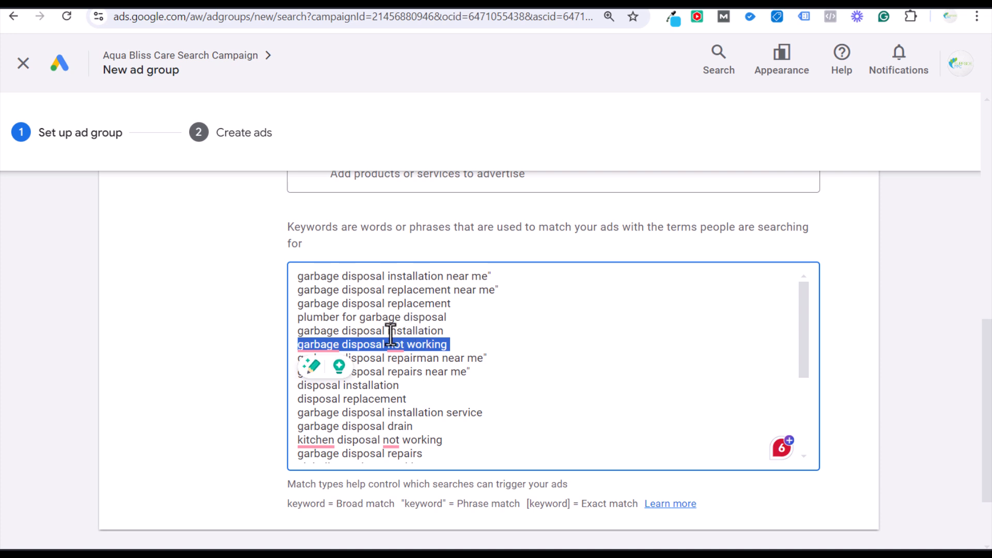
pyautogui.click(377, 339)
pyautogui.doubleClick(424, 341)
pyautogui.click(474, 345)
pyautogui.moveTo(475, 346); pyautogui.dragTo(287, 332)
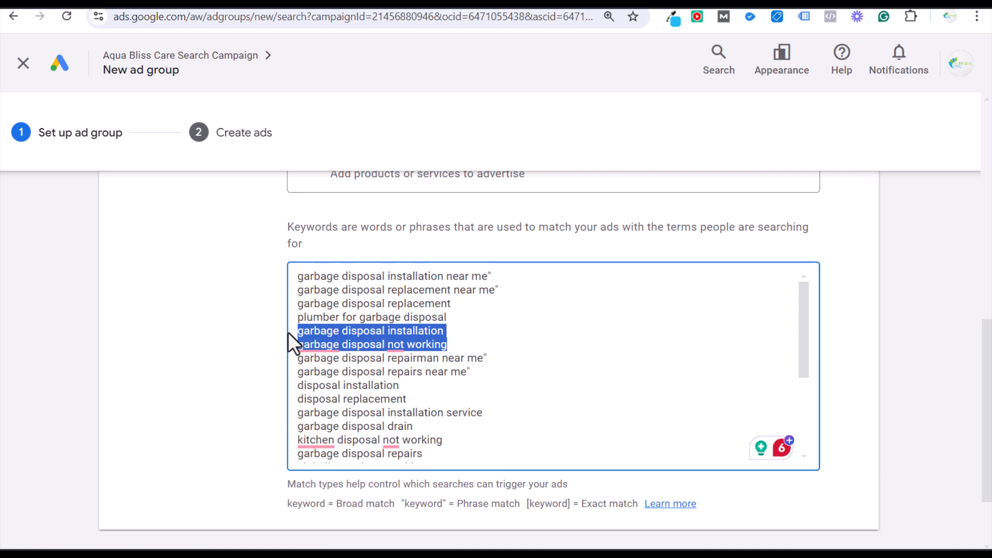
pyautogui.moveTo(287, 331); pyautogui.dragTo(291, 319)
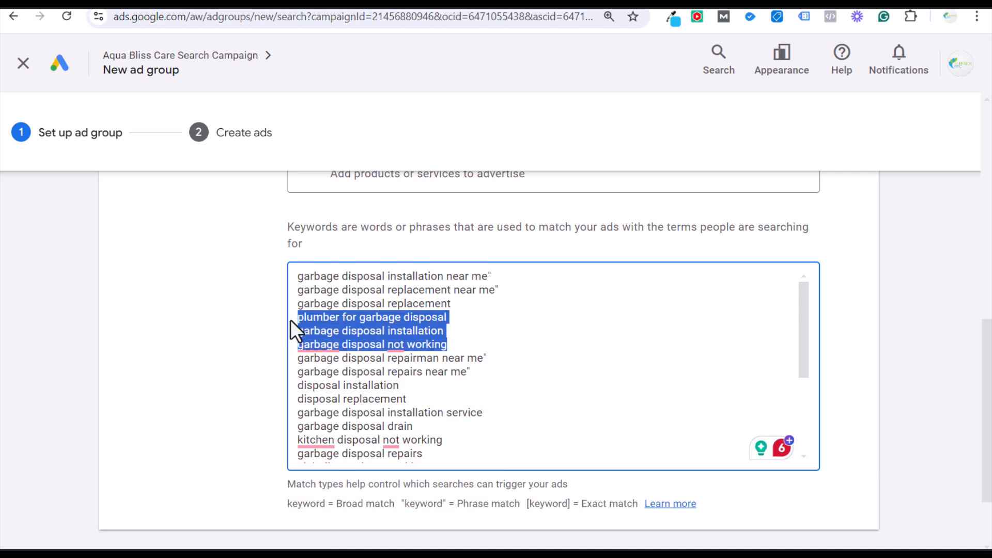
pyautogui.click(369, 319)
# - Delete the keyword "garbage disposal replacement" from the list
pyautogui.moveTo(475, 305); pyautogui.dragTo(274, 310)
pyautogui.press('BackSpace')
pyautogui.press('BackSpace')
pyautogui.click(347, 305)
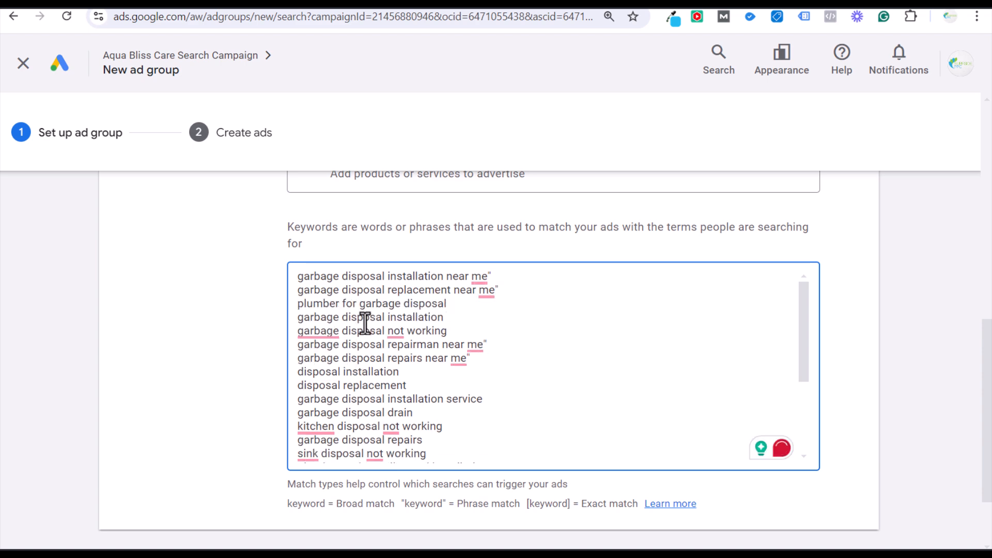
# - Check the services on the garbage disposals landing page and review the remaining suggested keywords in the ad group
pyautogui.click(189, 3)
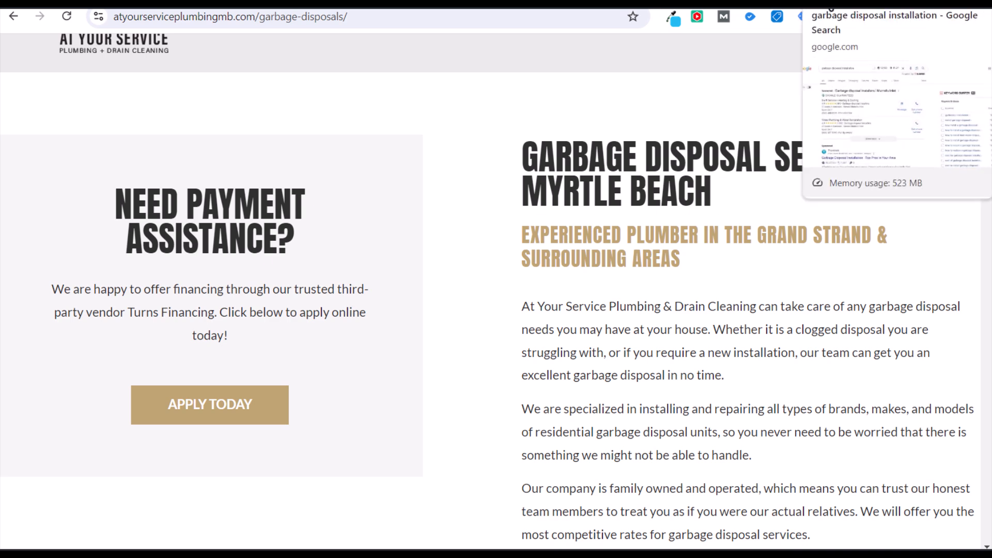
pyautogui.click(189, 3)
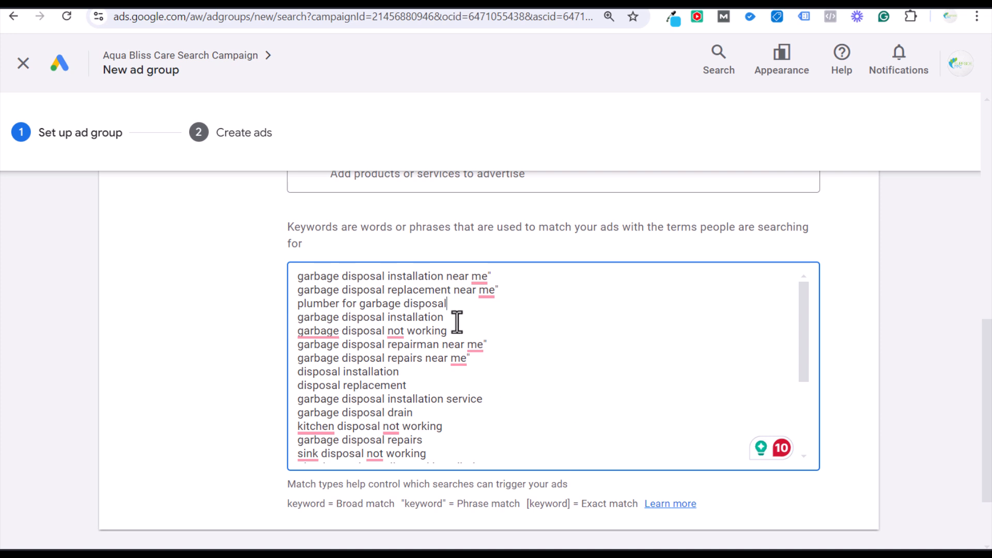
pyautogui.tripleClick(406, 316)
pyautogui.click(544, 312)
pyautogui.click(456, 385)
pyautogui.scroll(-1, 546, 378)
pyautogui.doubleClick(455, 326)
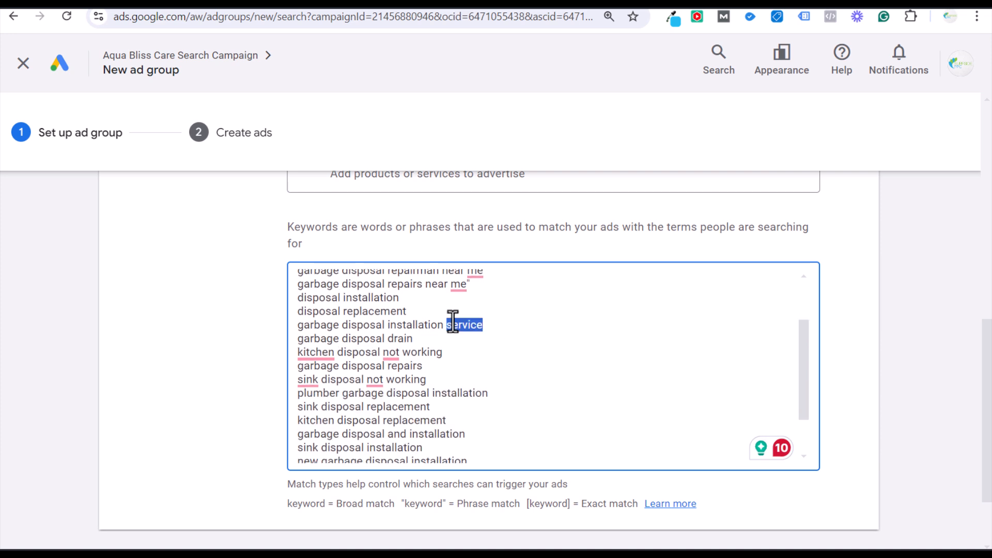
pyautogui.tripleClick(421, 325)
pyautogui.click(495, 353)
pyautogui.scroll(-4, 513, 356)
pyautogui.scroll(2, 552, 363)
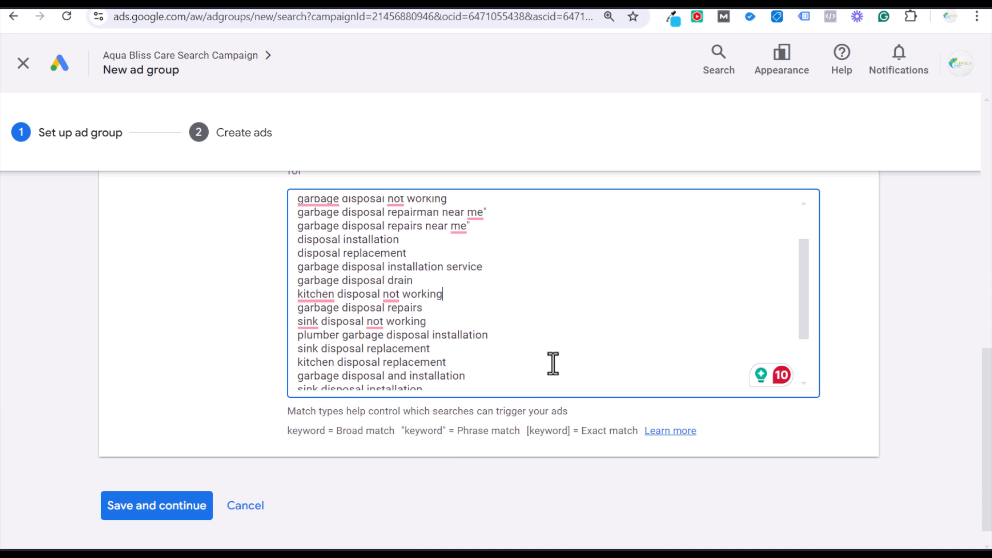
pyautogui.scroll(2, 557, 299)
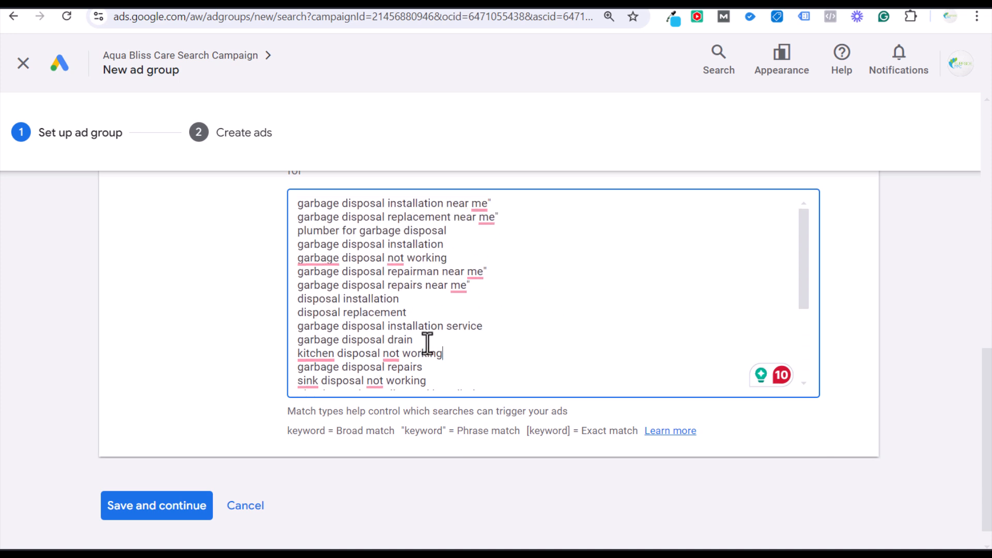
# - Delete the keywords "garbage disposal drain", "kitchen disposal not working", "disposal installation" and "disposal replacement"
pyautogui.moveTo(456, 354); pyautogui.dragTo(282, 341)
pyautogui.press('BackSpace')
pyautogui.press('BackSpace')
pyautogui.moveTo(421, 315); pyautogui.dragTo(295, 299)
pyautogui.press('BackSpace')
# - Delete the keywords "garbage disposal installation" and "garbage disposal not working"
pyautogui.scroll(1, 351, 267)
pyautogui.moveTo(453, 331); pyautogui.dragTo(287, 297)
pyautogui.click(286, 297)
pyautogui.click(356, 305)
pyautogui.moveTo(469, 327); pyautogui.dragTo(292, 324)
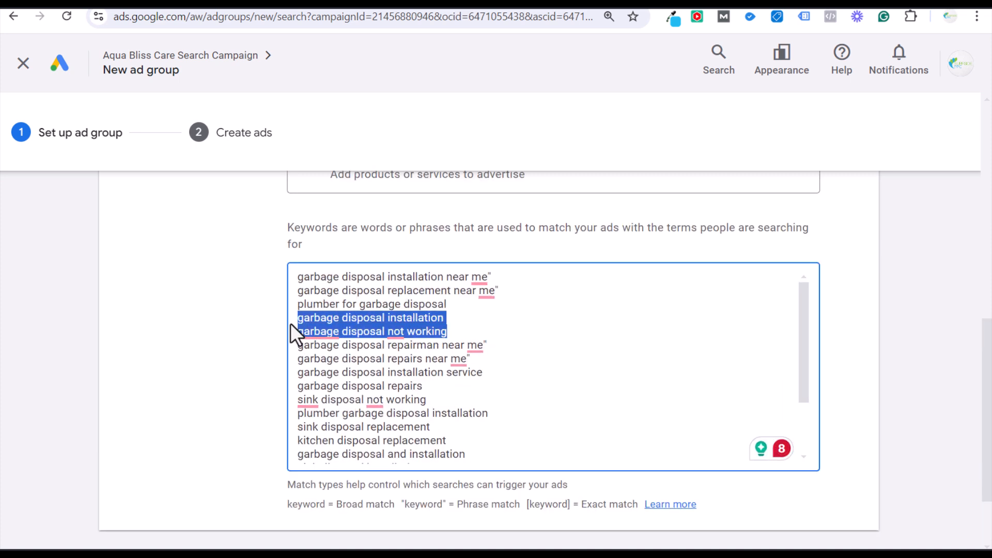
pyautogui.press('BackSpace')
pyautogui.press('BackSpace')
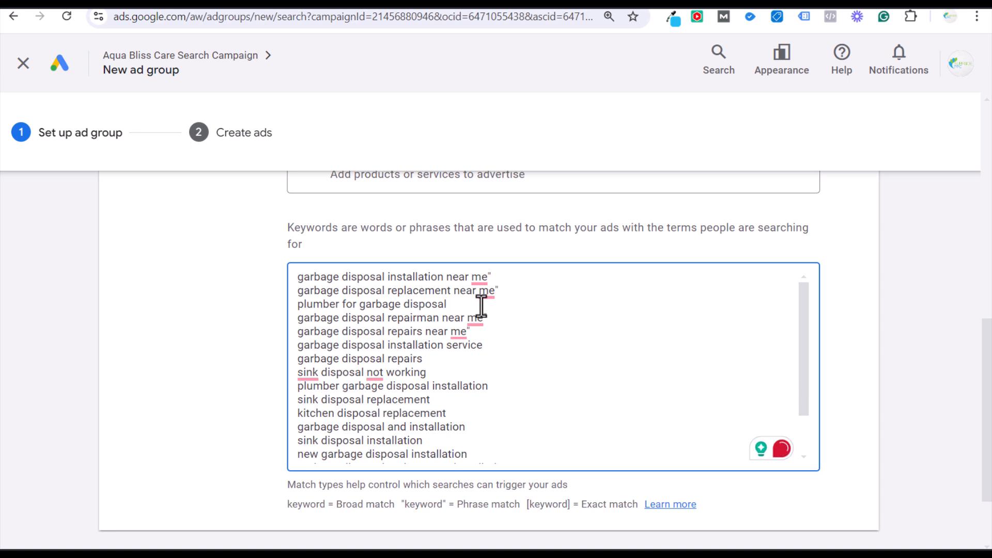
# - Add the keyword "garbage disposal repair service" with a closing quotation mark below the installation service keyword, and delete all keywords after it
pyautogui.click(493, 345)
pyautogui.press('Return')
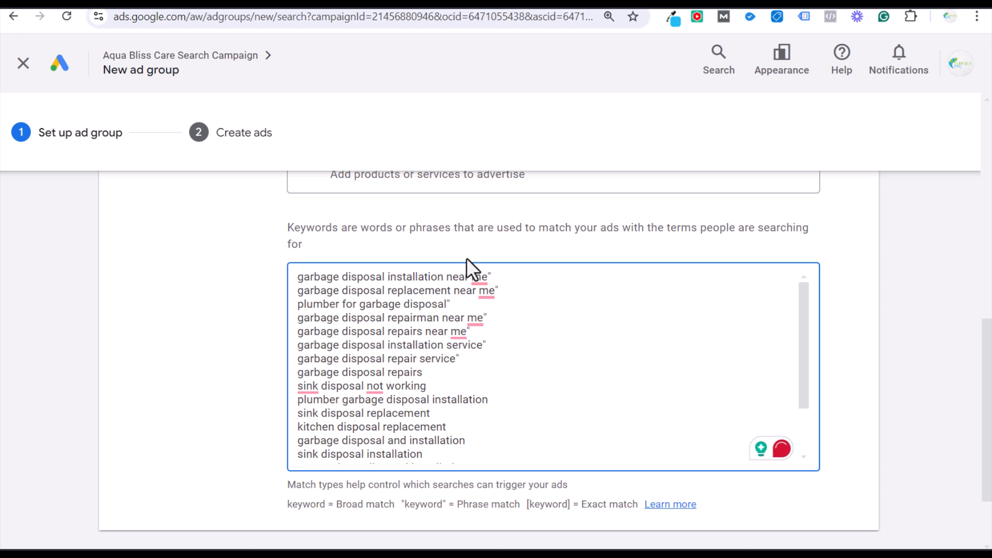
pyautogui.moveTo(299, 372); pyautogui.dragTo(567, 475)
pyautogui.press('BackSpace')
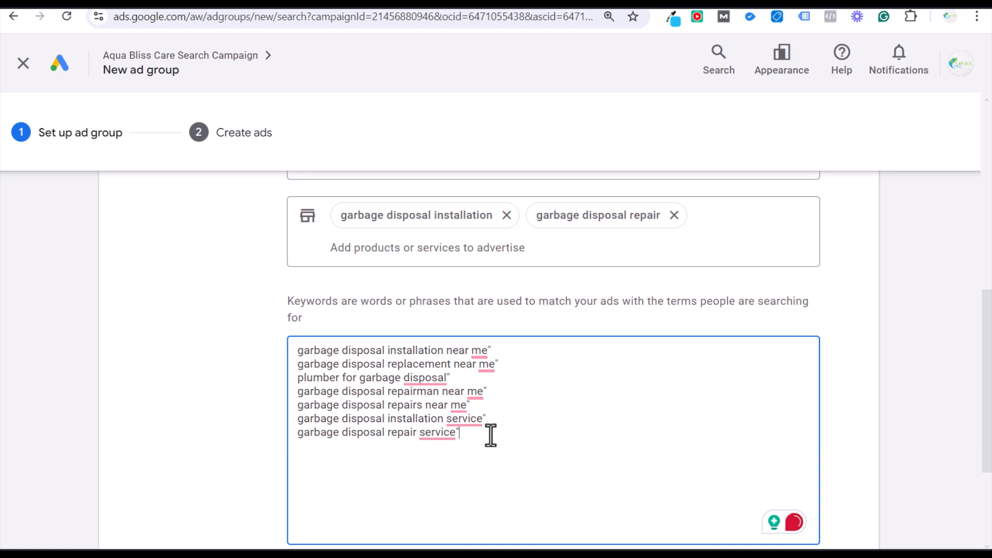
pyautogui.moveTo(466, 434); pyautogui.dragTo(261, 341)
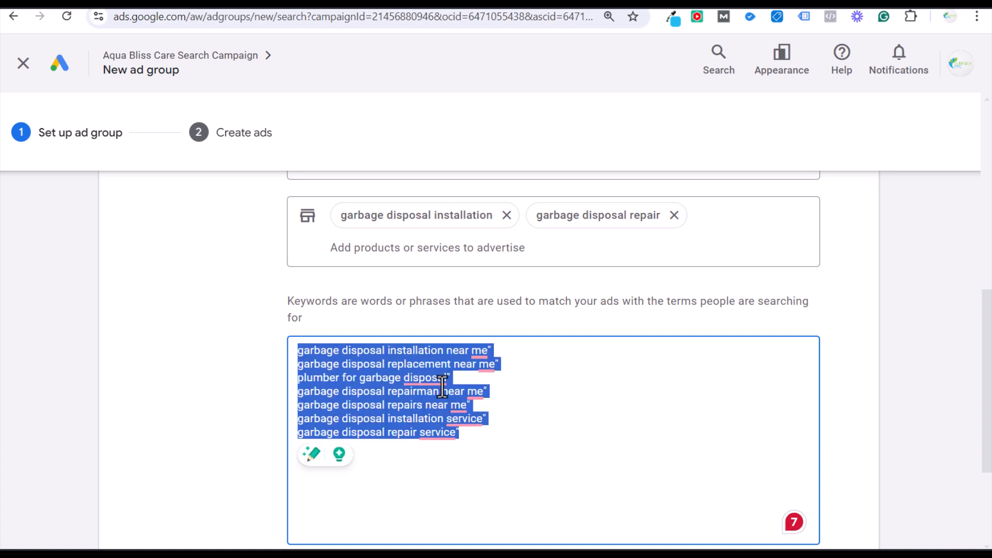
# - Add the location keyword "garbage disposal myrtle beach" at the end of the keyword list
pyautogui.click(507, 431)
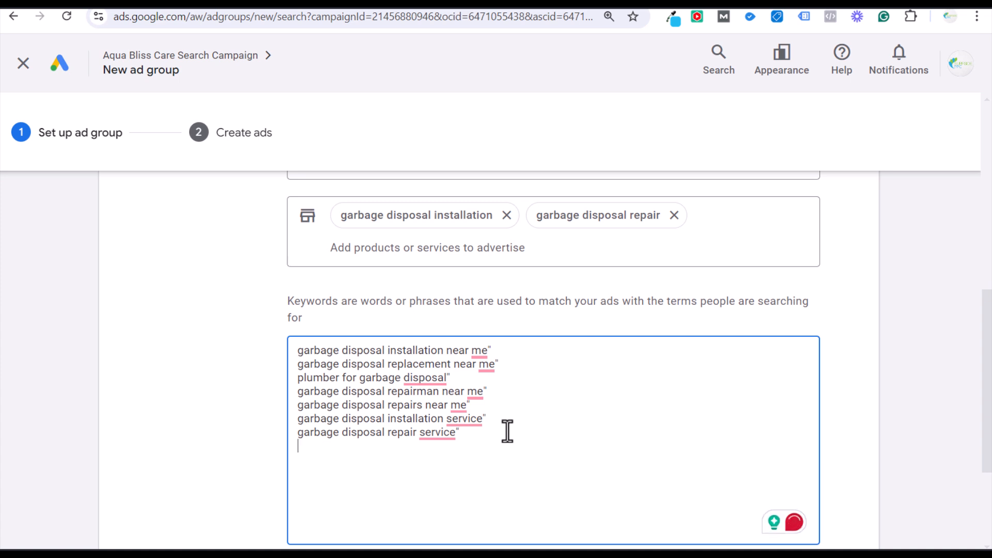
pyautogui.write('garbage disposal myrtle beach sc')
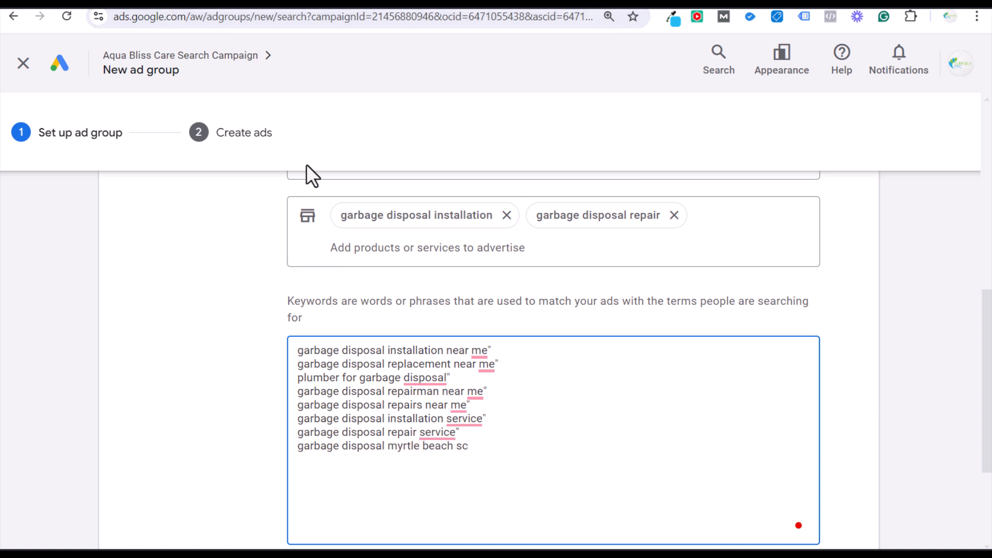
pyautogui.tripleClick(425, 450)
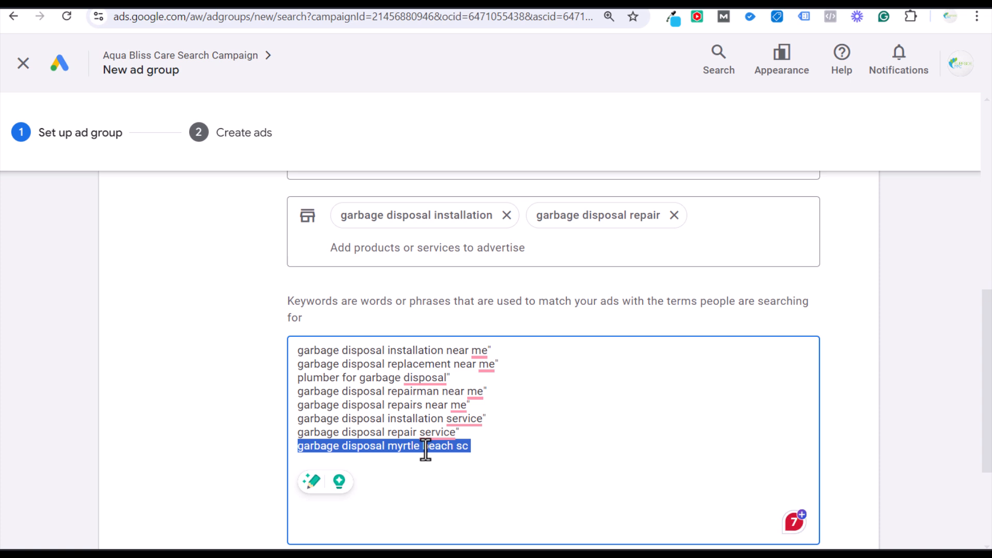
pyautogui.click(472, 447)
pyautogui.press('BackSpace')
pyautogui.press('BackSpace')
pyautogui.press('BackSpace')
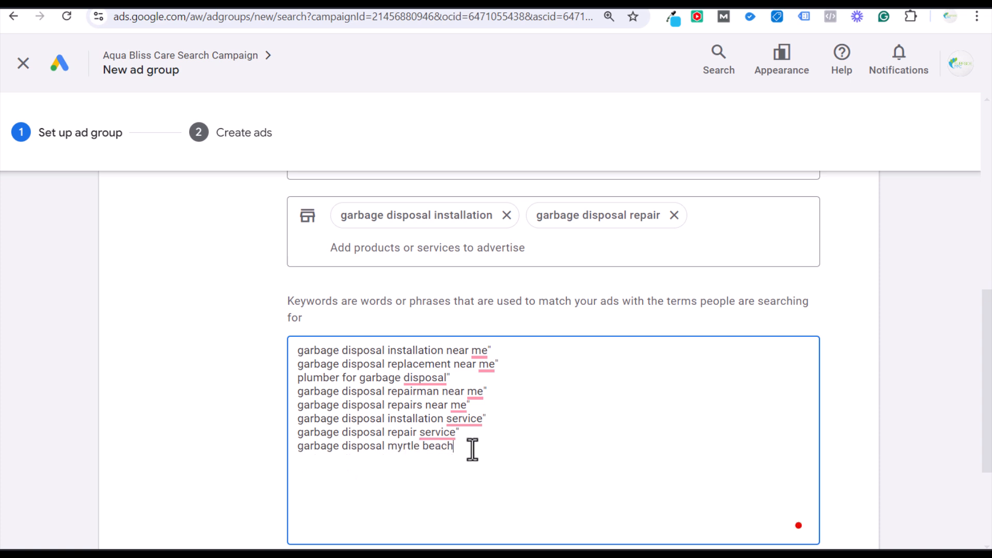
# - Change the last keyword to "garbage disposal services myrtle beach"
pyautogui.click(387, 447)
pyautogui.write('services')
pyautogui.press('End')
pyautogui.moveTo(523, 449); pyautogui.dragTo(210, 444)
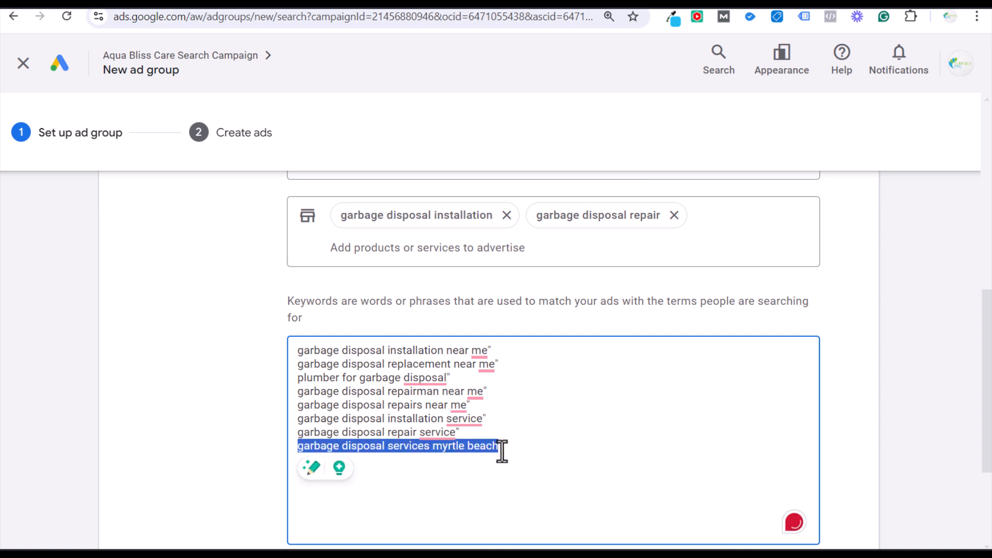
pyautogui.click(447, 352)
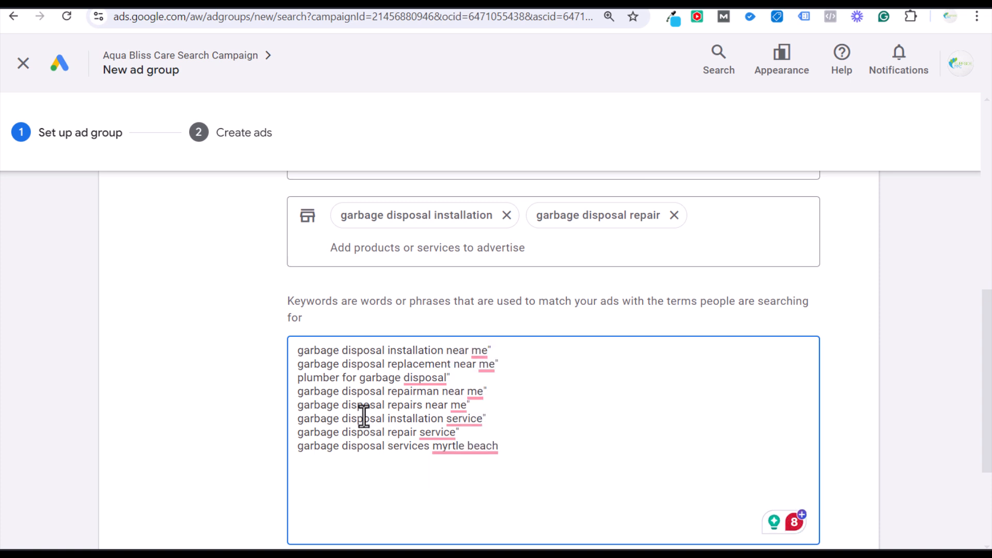
# - Delete the Myrtle Beach location keyword from the end of the keyword list
pyautogui.moveTo(542, 448); pyautogui.dragTo(267, 448)
pyautogui.press('BackSpace')
pyautogui.click(209, 362)
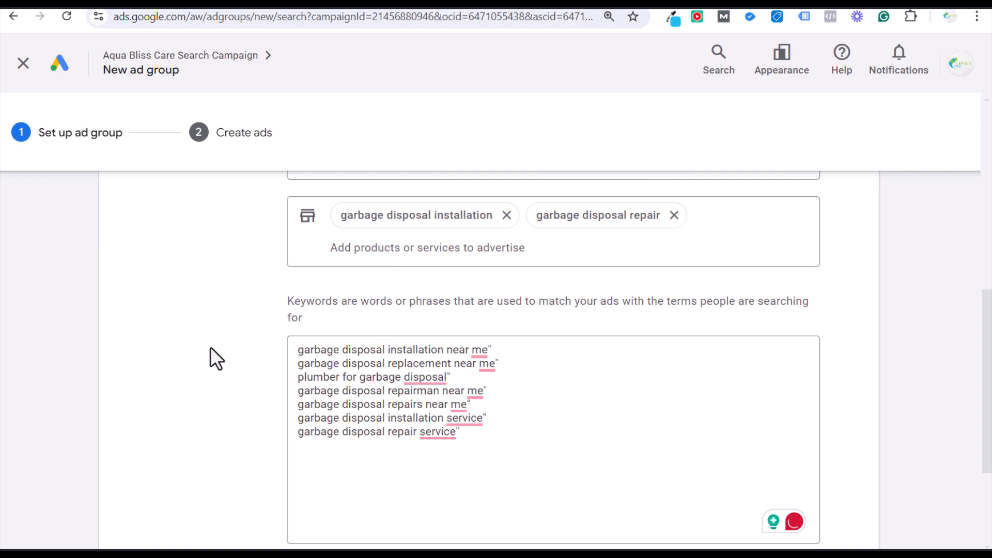
# - Cancel the new ad group setup without saving and return to the campaign's ad groups
pyautogui.scroll(1, 210, 355)
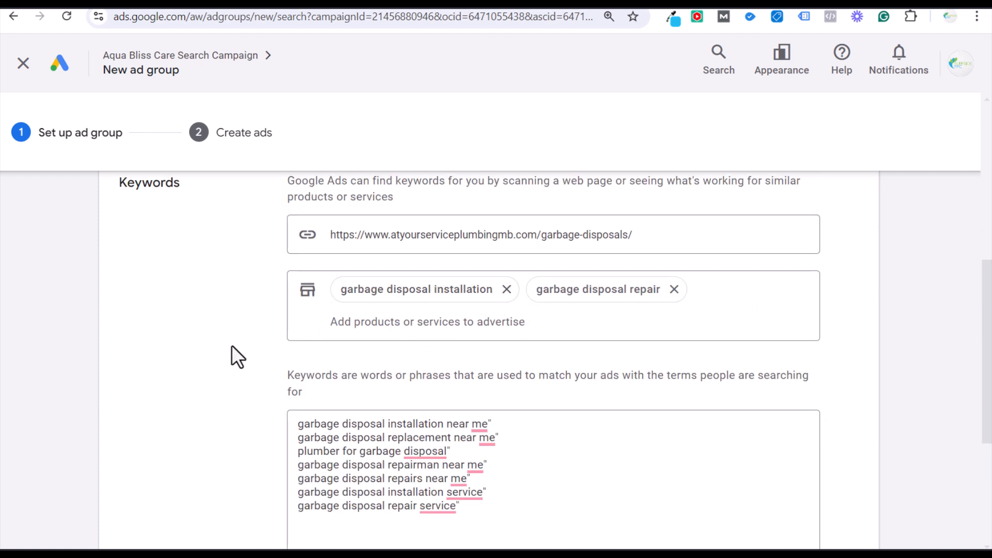
pyautogui.scroll(1, 242, 354)
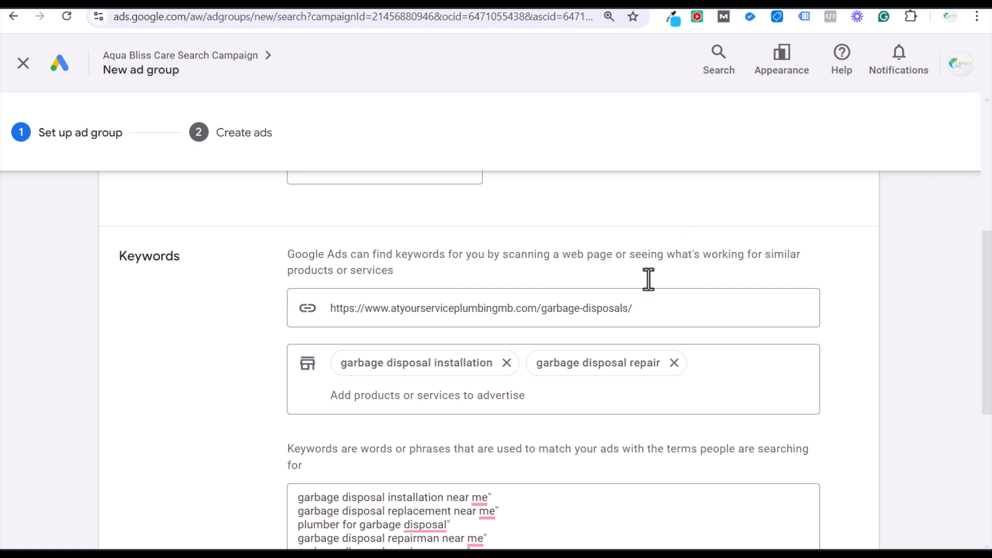
pyautogui.scroll(-4, 232, 408)
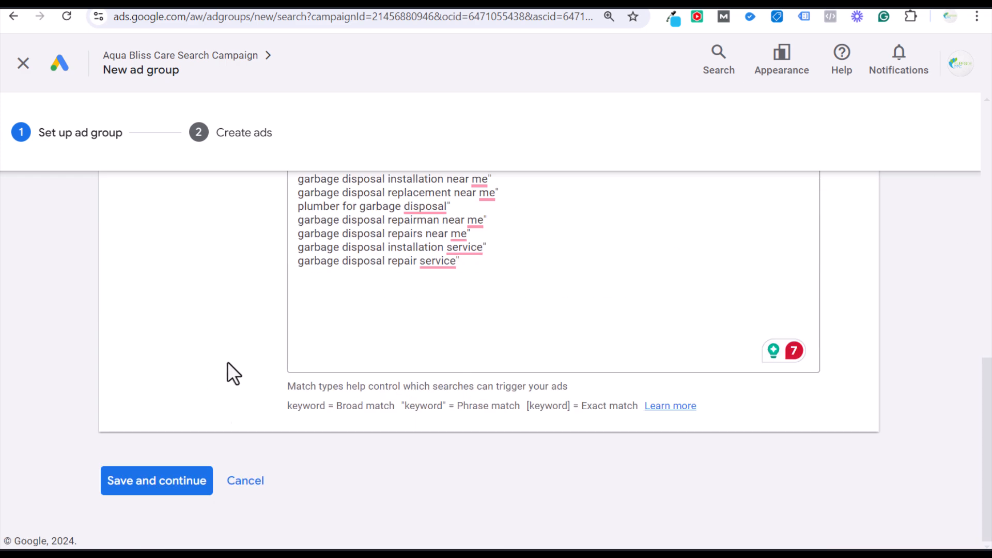
pyautogui.click(245, 481)
pyautogui.click(663, 335)
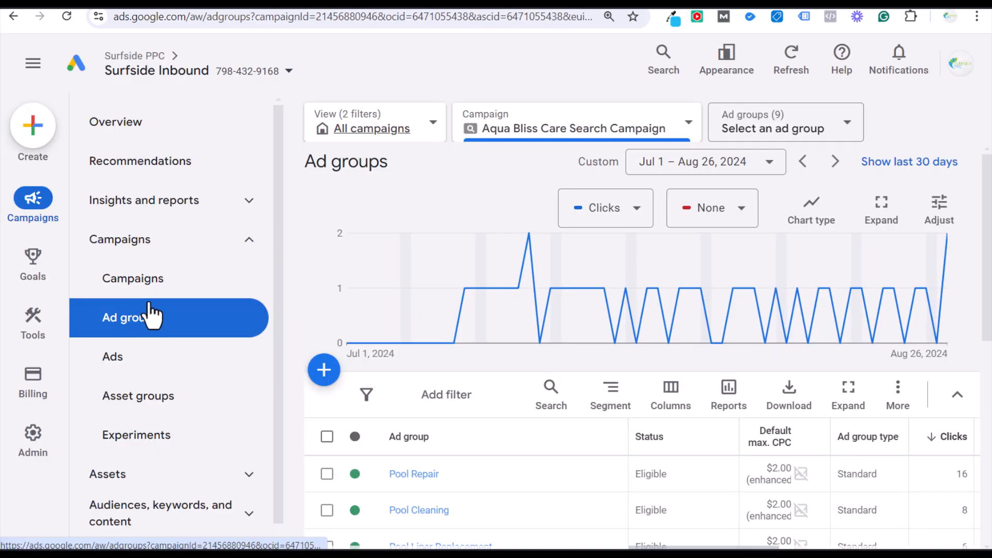
# - Open Keyword Planner and discover new keyword ideas for "garbage disposal" in English for the United States
pyautogui.moveTo(23, 322)
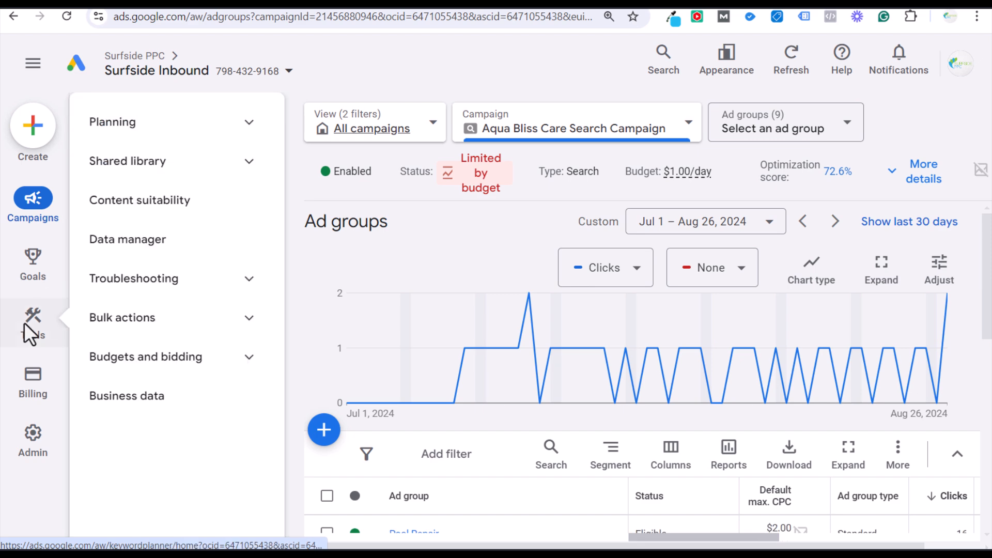
pyautogui.click(212, 133)
pyautogui.click(216, 166)
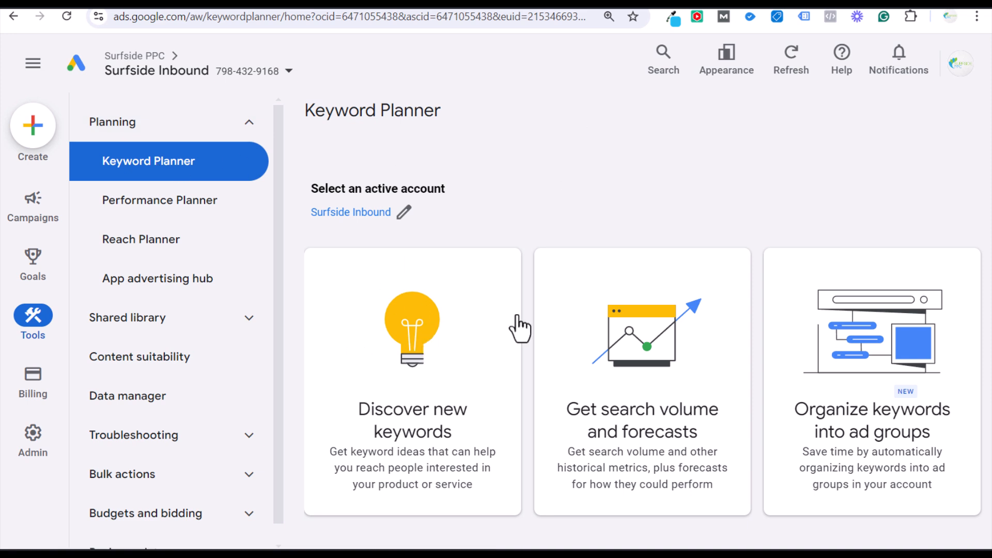
pyautogui.click(414, 343)
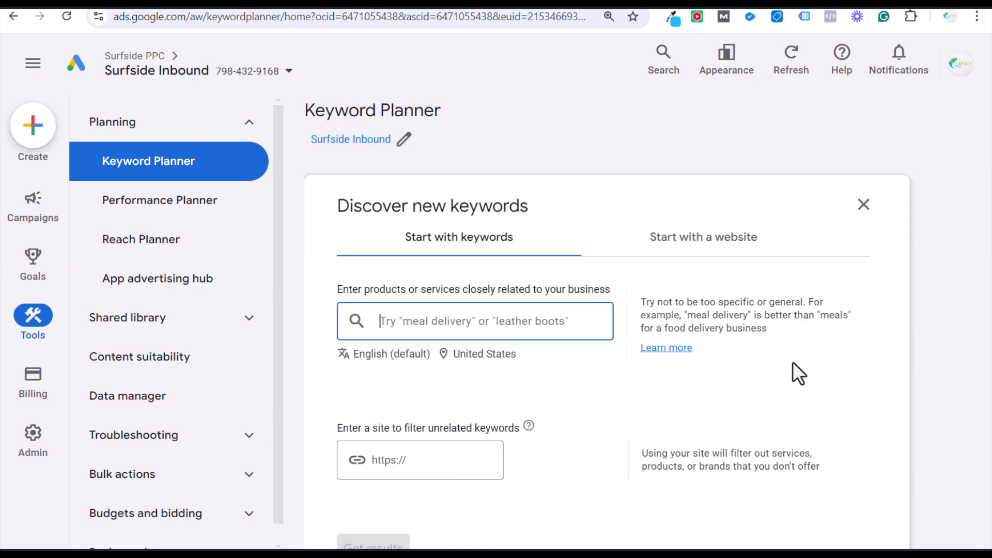
pyautogui.write('garbage disposal')
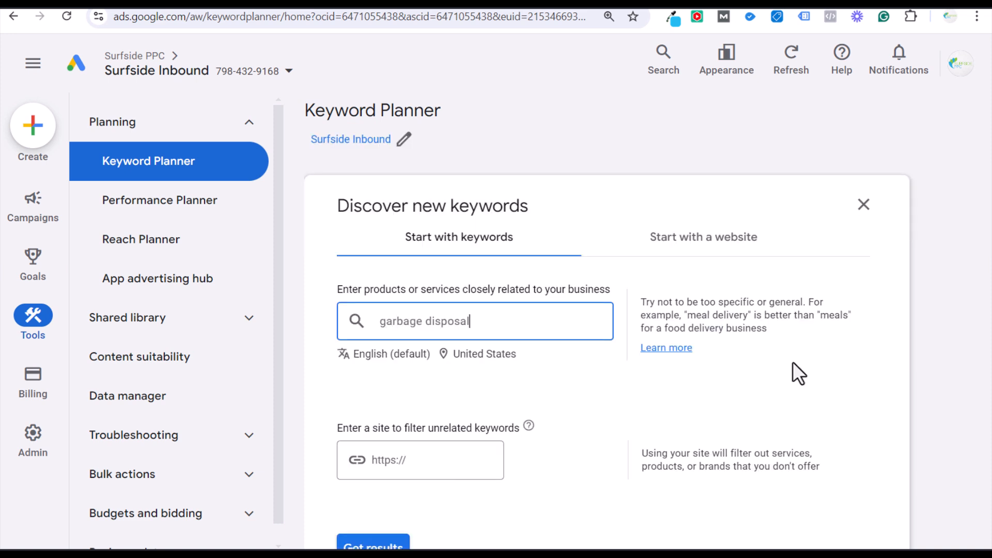
pyautogui.press('Return')
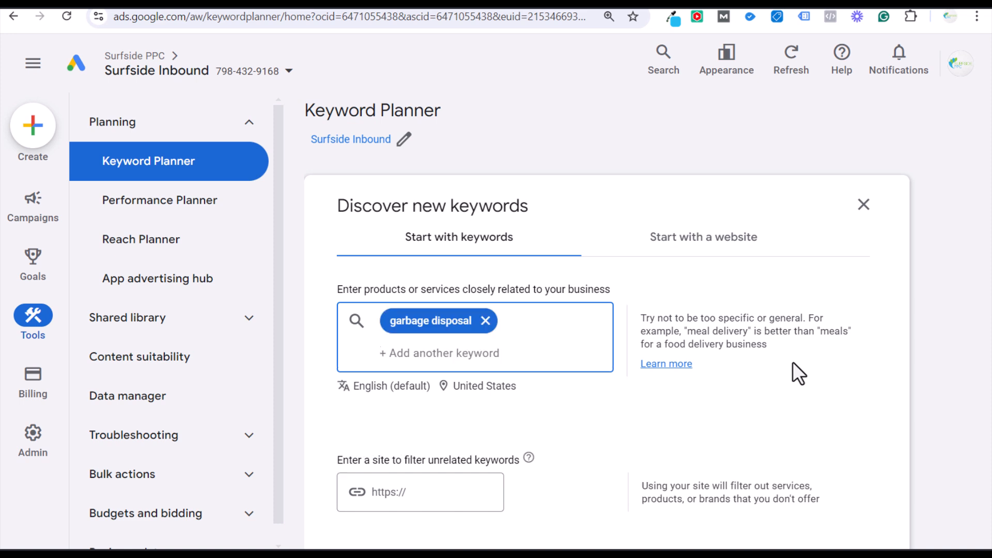
pyautogui.scroll(-3, 593, 401)
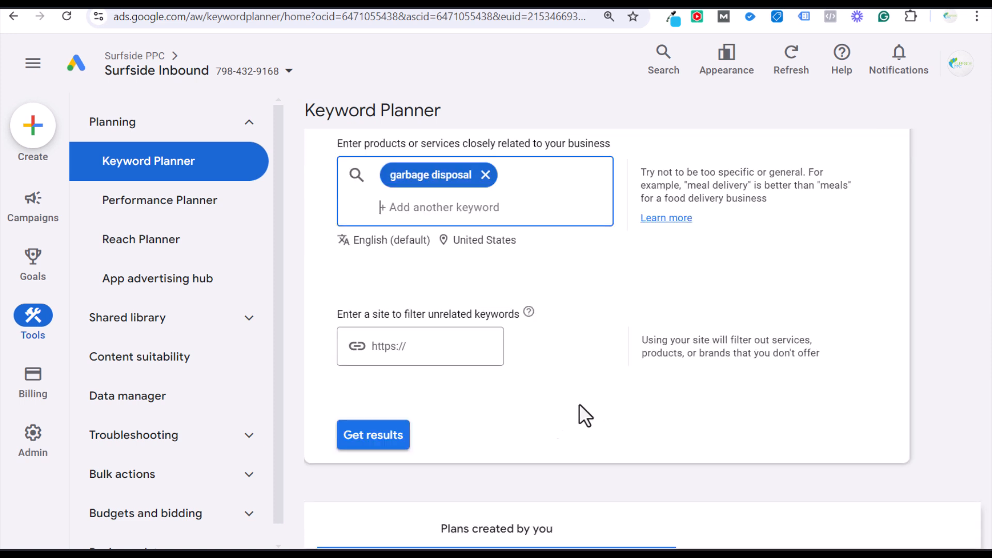
pyautogui.click(385, 444)
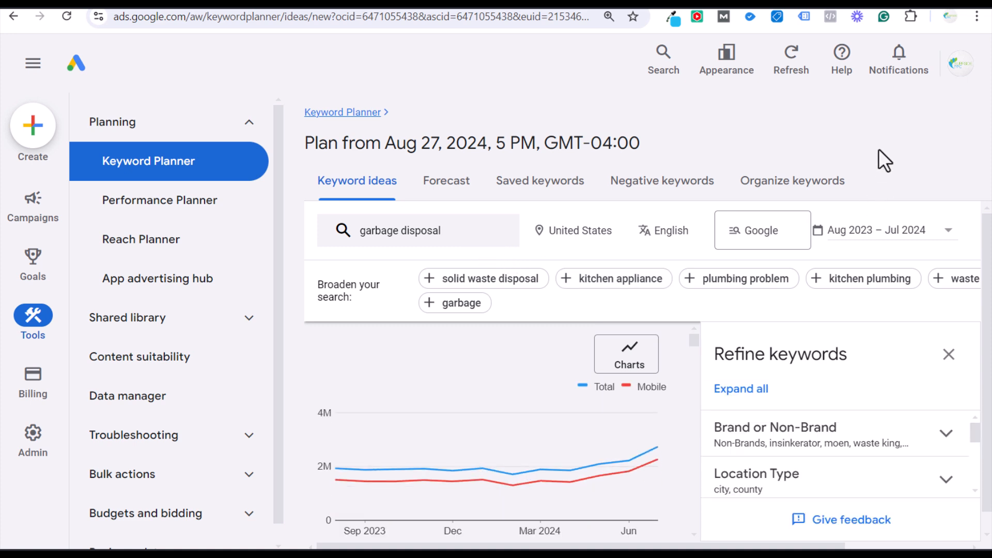
# - Examine the search volume trend for Aug 2022 – Jul 2024, and return the date range to Aug 2023 – Jul 2024
pyautogui.scroll(-1, 552, 415)
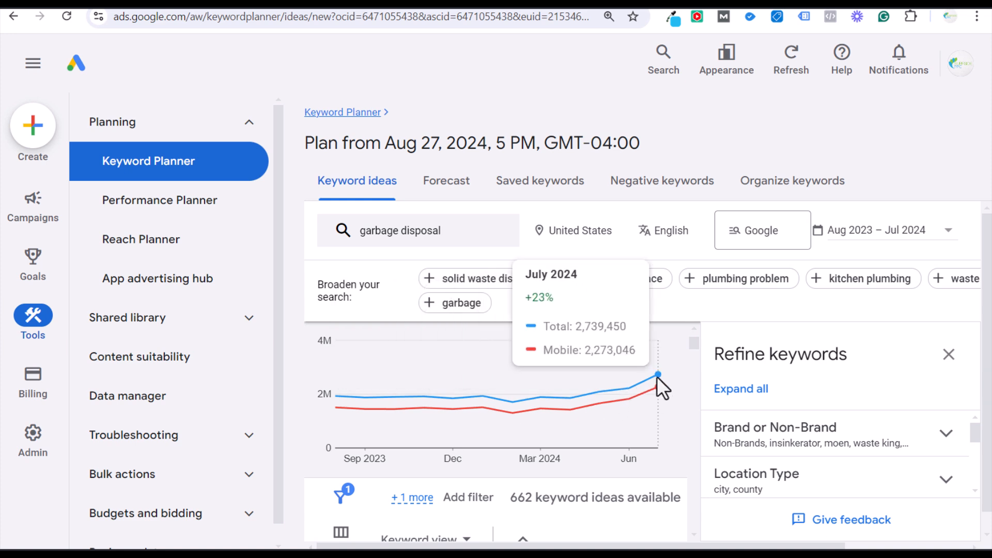
pyautogui.click(923, 237)
pyautogui.click(696, 311)
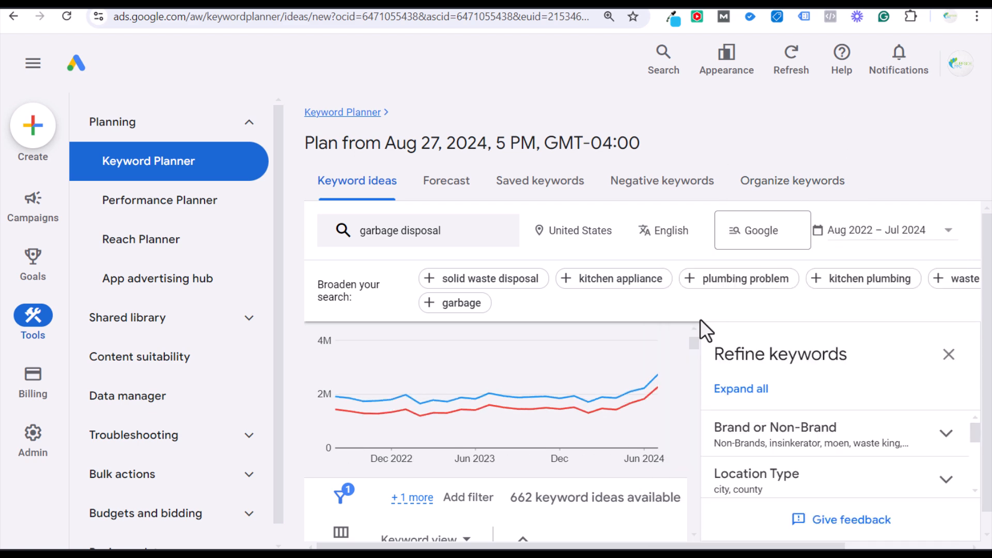
pyautogui.click(886, 235)
pyautogui.click(680, 281)
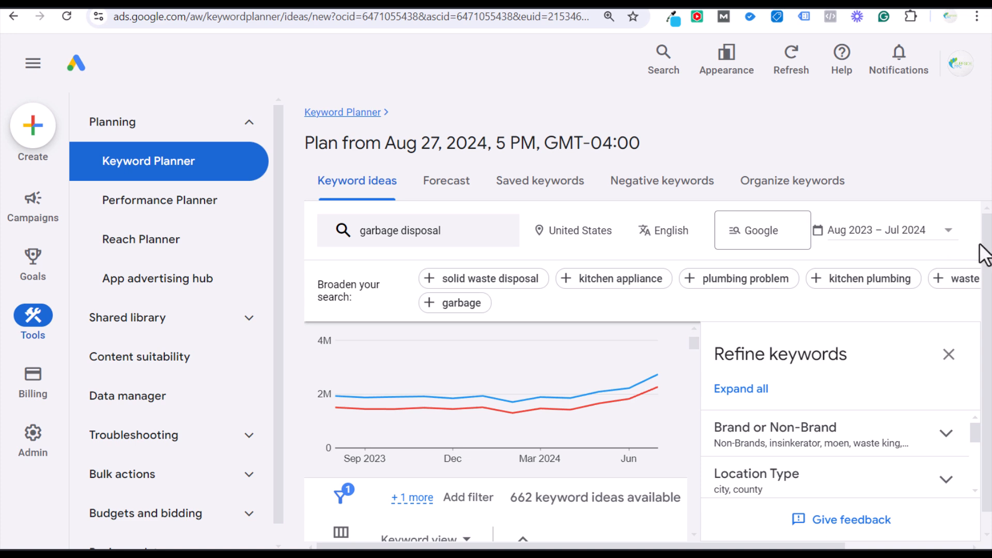
# - Expand the Brand or Non-Brand refinement group, examine its brand entries, and collapse it again
pyautogui.scroll(-1, 986, 264)
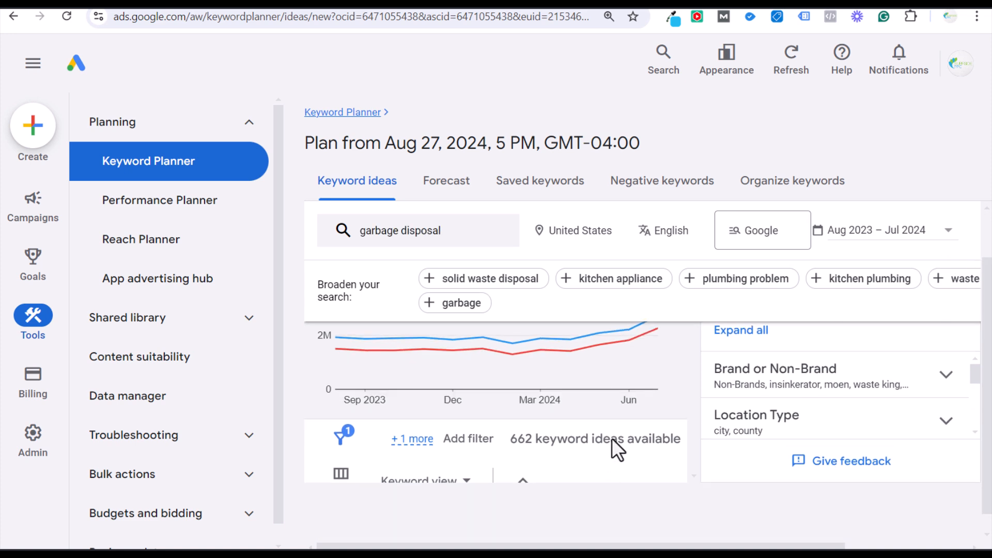
pyautogui.click(851, 388)
pyautogui.scroll(-1, 834, 399)
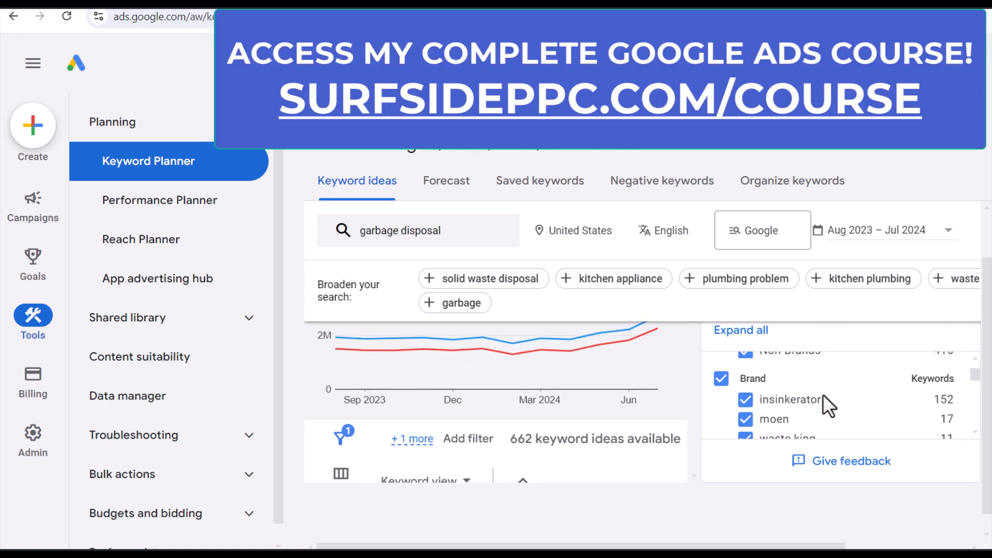
pyautogui.scroll(-1, 793, 401)
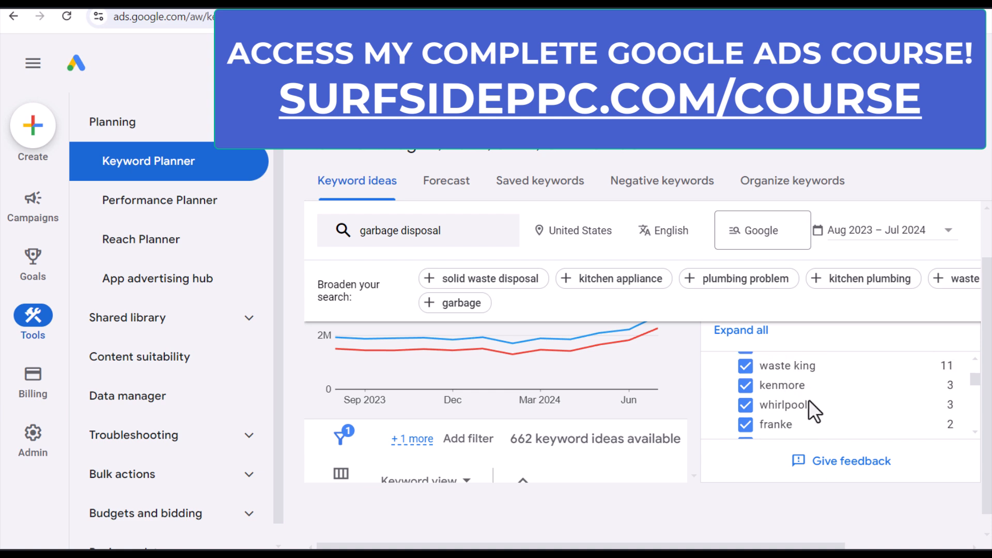
pyautogui.scroll(1, 852, 395)
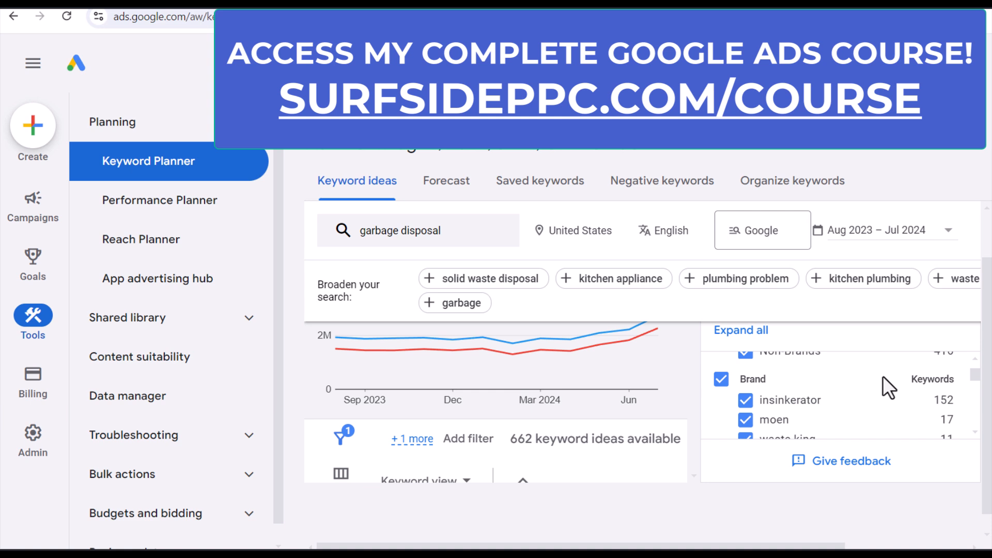
pyautogui.scroll(3, 882, 378)
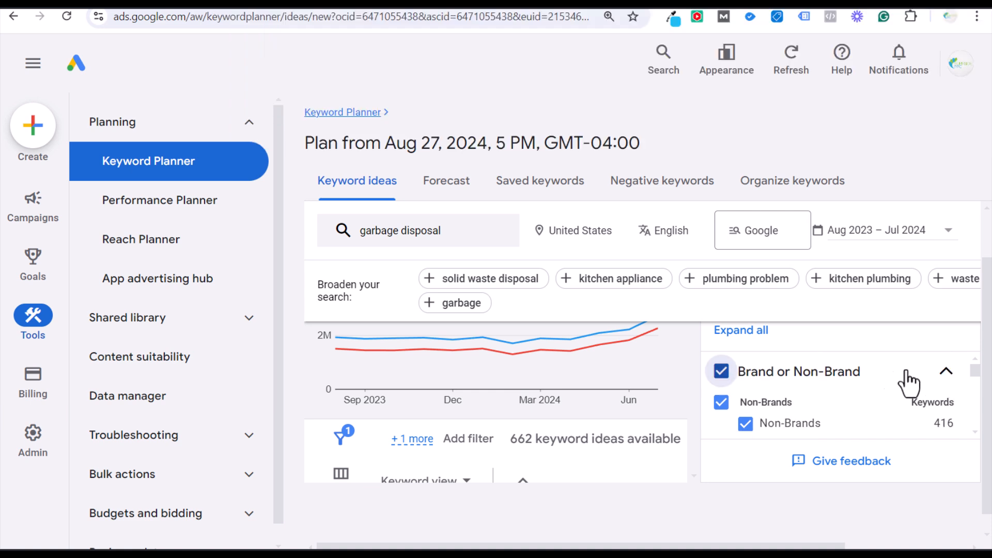
pyautogui.scroll(-2, 940, 383)
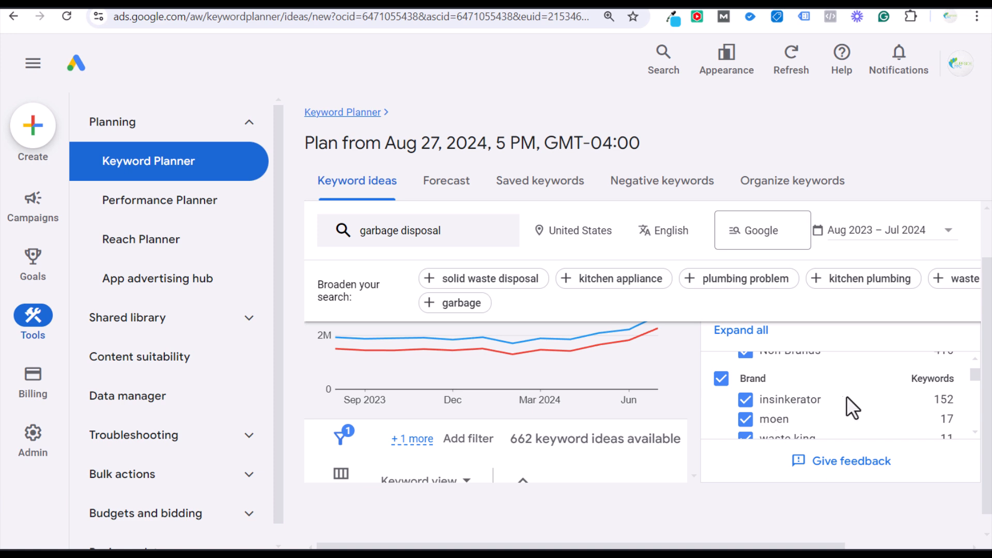
pyautogui.scroll(5, 842, 396)
pyautogui.click(940, 430)
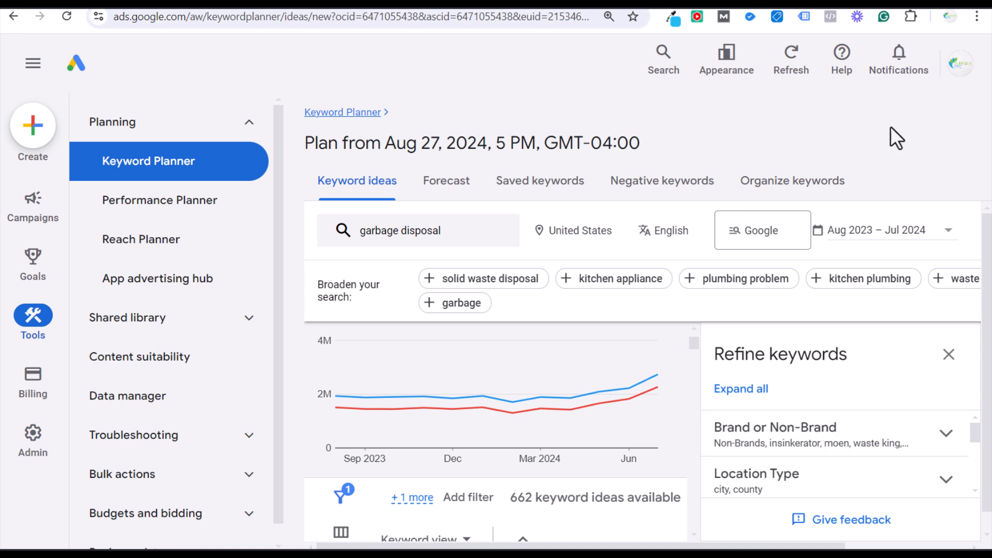
# - Close the keyword refinement options and review the garbage disposal keyword ideas with their monthly searches, bids and competition
pyautogui.click(955, 354)
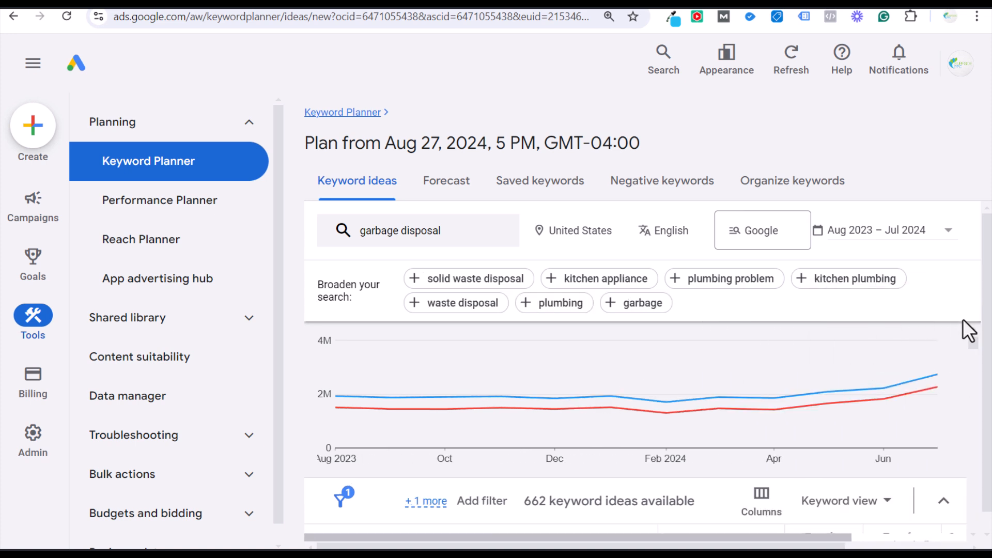
pyautogui.moveTo(986, 232); pyautogui.dragTo(984, 336)
pyautogui.scroll(-2, 682, 362)
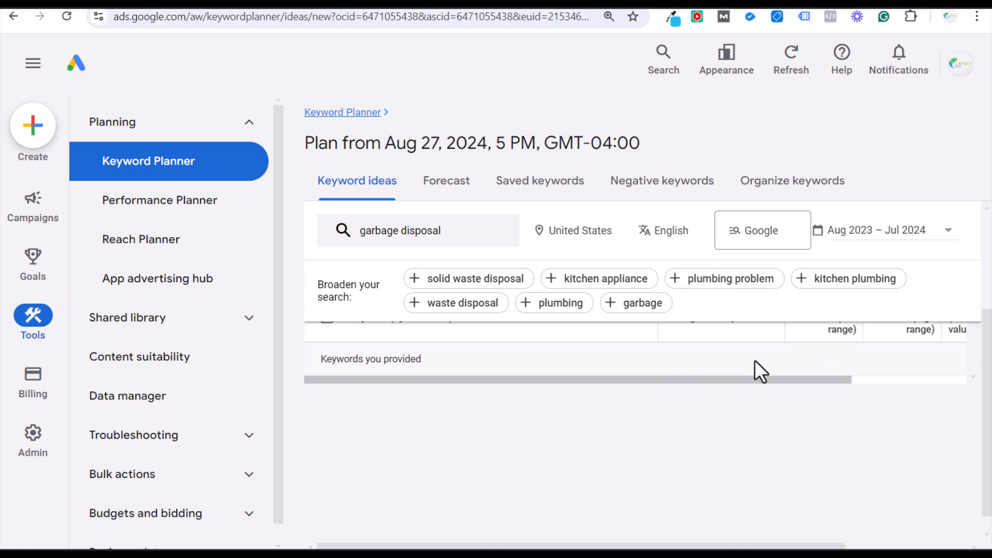
pyautogui.scroll(5, 765, 366)
pyautogui.scroll(-10, 806, 258)
pyautogui.scroll(5, 580, 395)
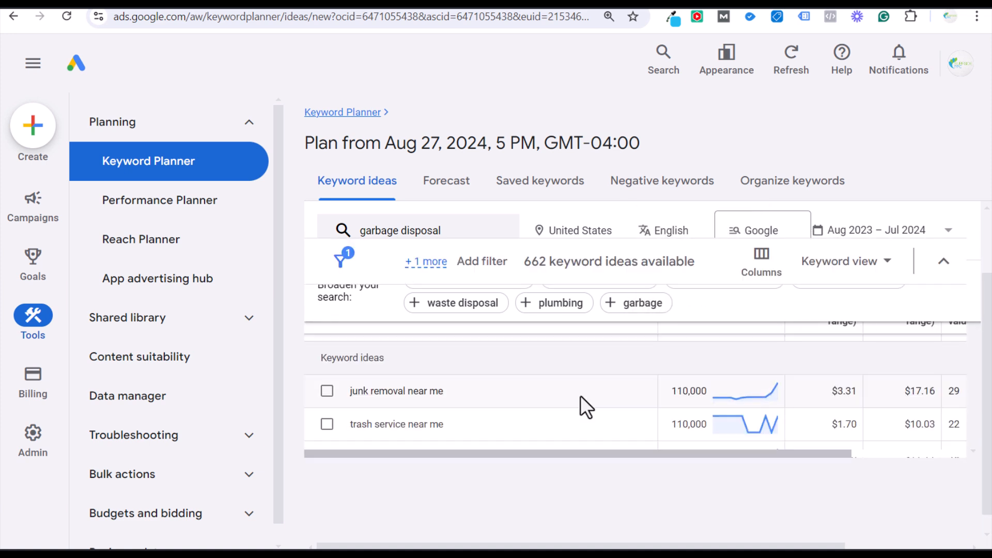
pyautogui.scroll(5, 580, 395)
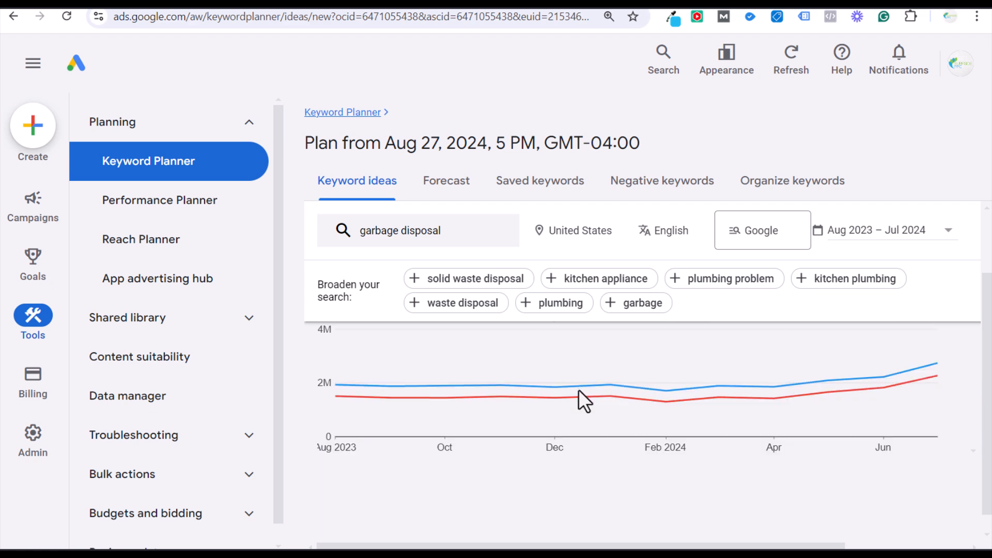
pyautogui.scroll(-2, 578, 396)
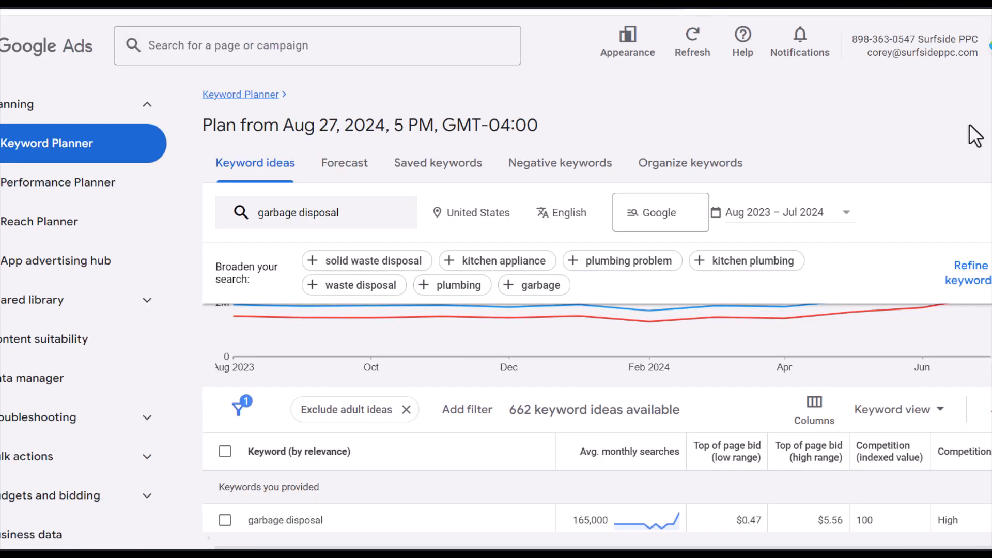
pyautogui.scroll(-6, 634, 451)
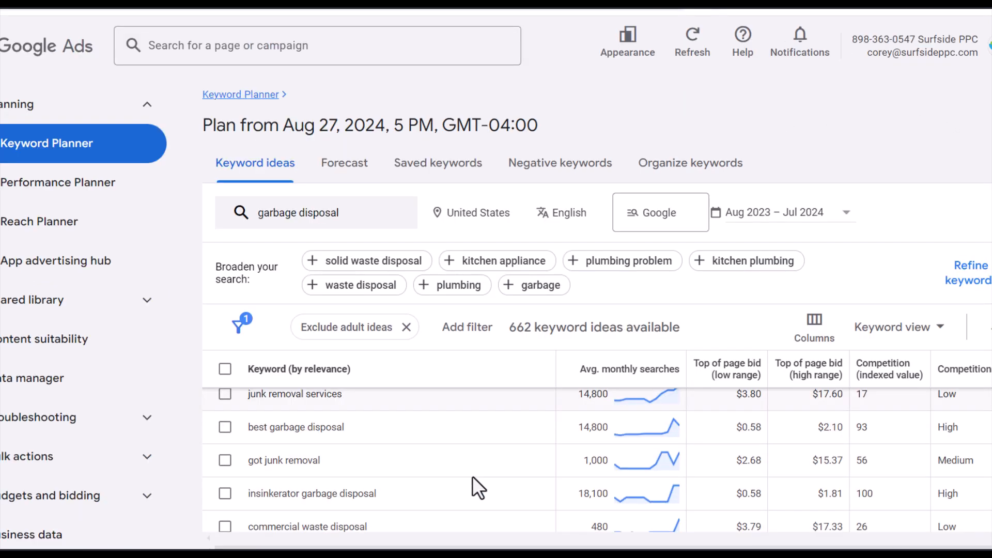
pyautogui.scroll(-2, 483, 455)
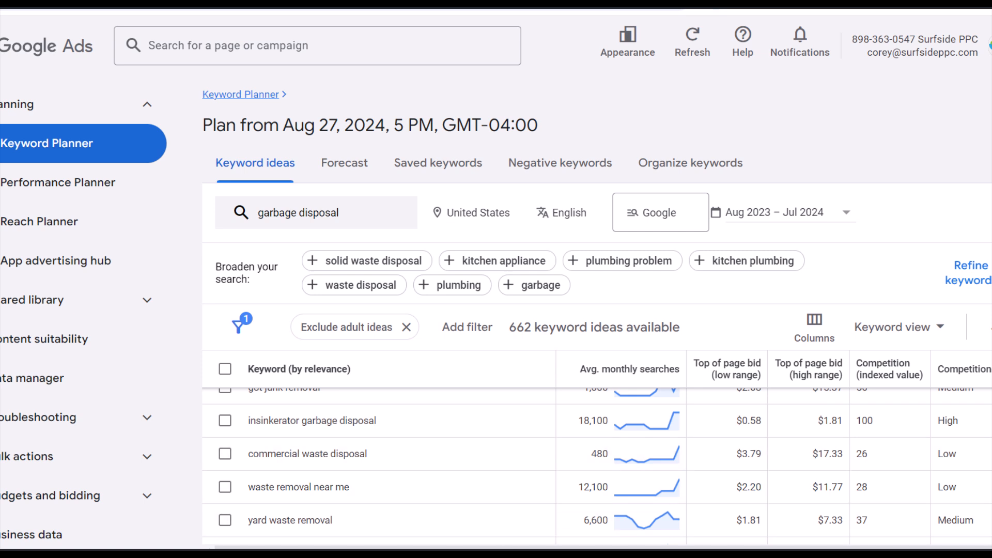
pyautogui.moveTo(502, 548); pyautogui.dragTo(506, 548)
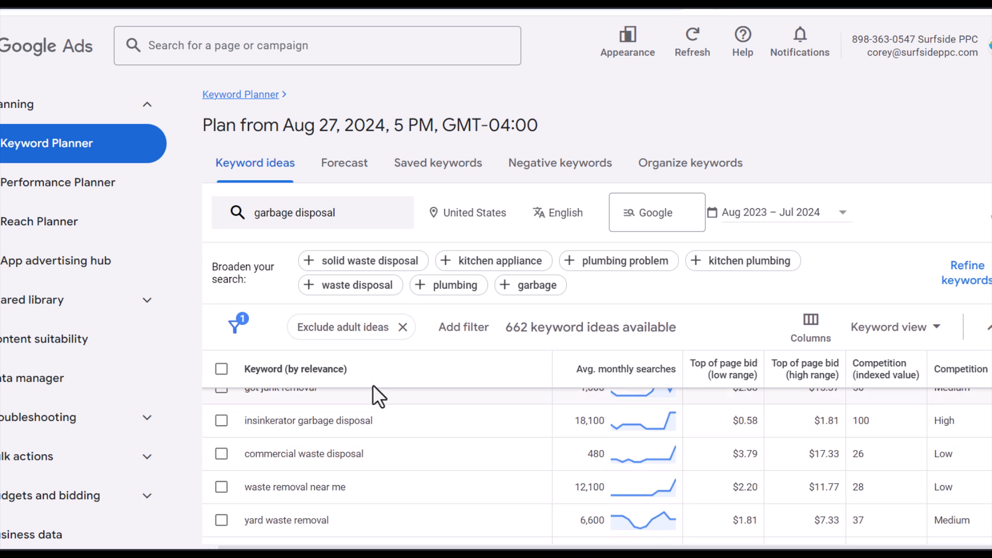
# - Replace the seed keyword with "garbage disposal installation near me" and get its keyword ideas
pyautogui.click(363, 224)
pyautogui.click(380, 293)
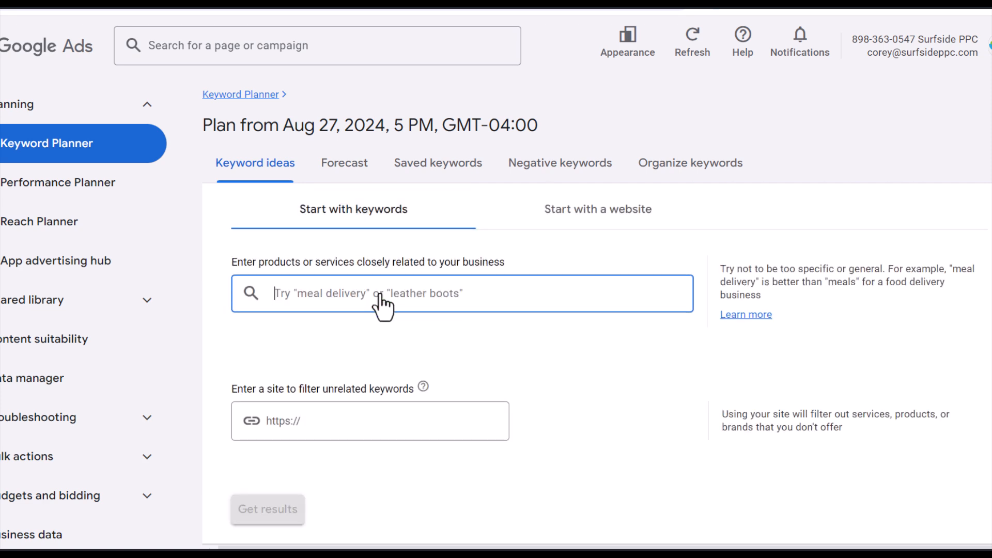
pyautogui.write('garbage dispo')
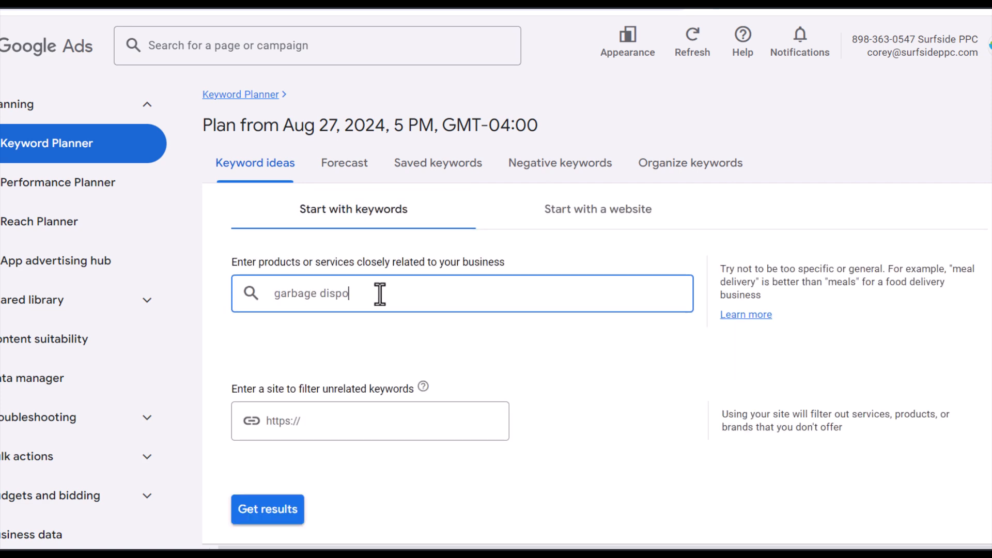
pyautogui.write('sal installation near me')
pyautogui.press('Return')
pyautogui.click(269, 510)
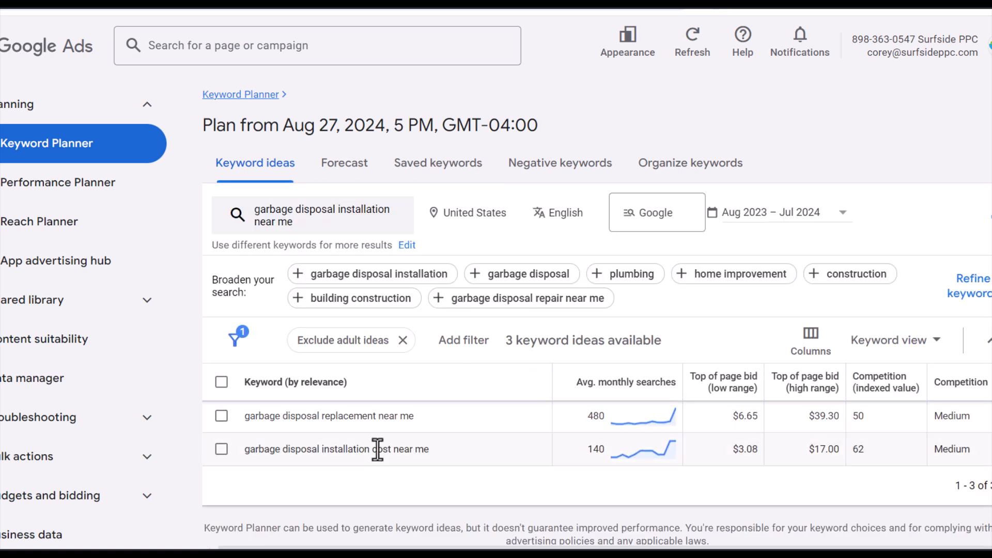
# - Replace the seed keyword with "garbage disposal services" and get its keyword ideas
pyautogui.moveTo(311, 428); pyautogui.dragTo(465, 426)
pyautogui.click(467, 427)
pyautogui.moveTo(627, 423)
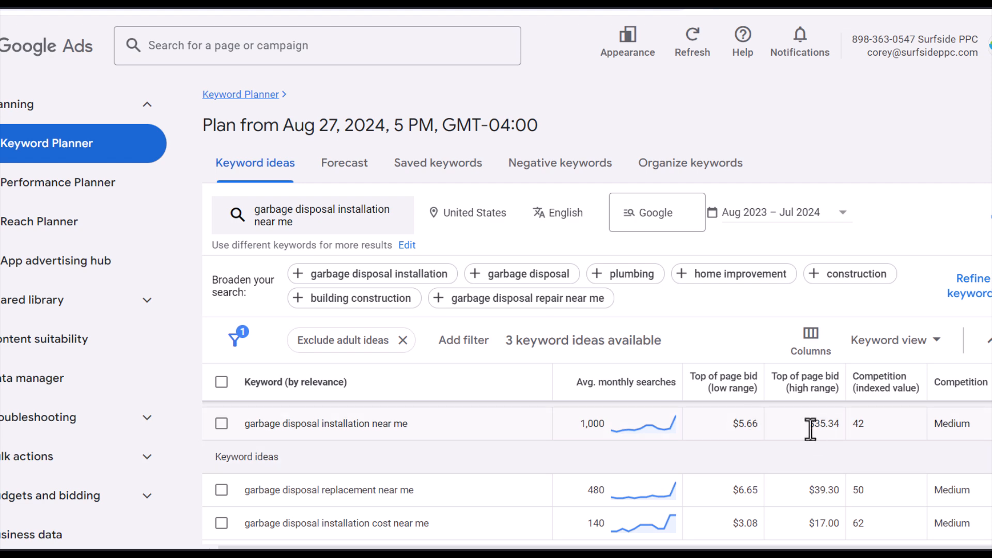
pyautogui.click(295, 221)
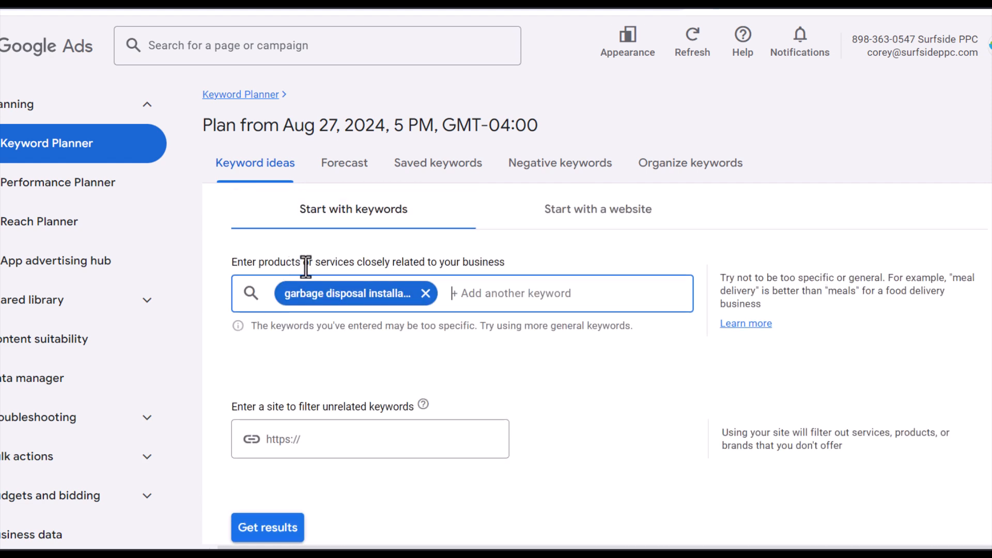
pyautogui.click(426, 294)
pyautogui.write('garbage disposal serv')
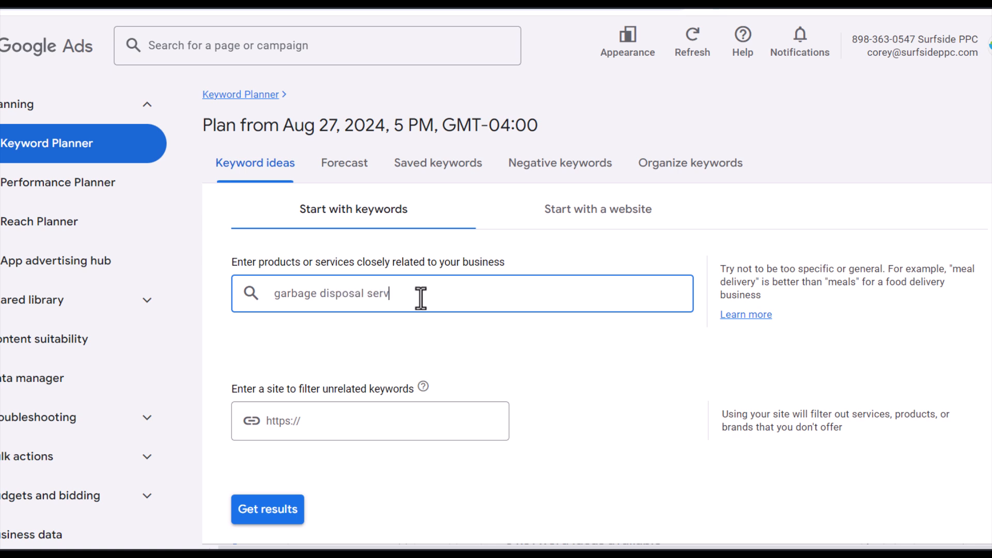
pyautogui.write('ices')
pyautogui.press('Return')
pyautogui.click(271, 512)
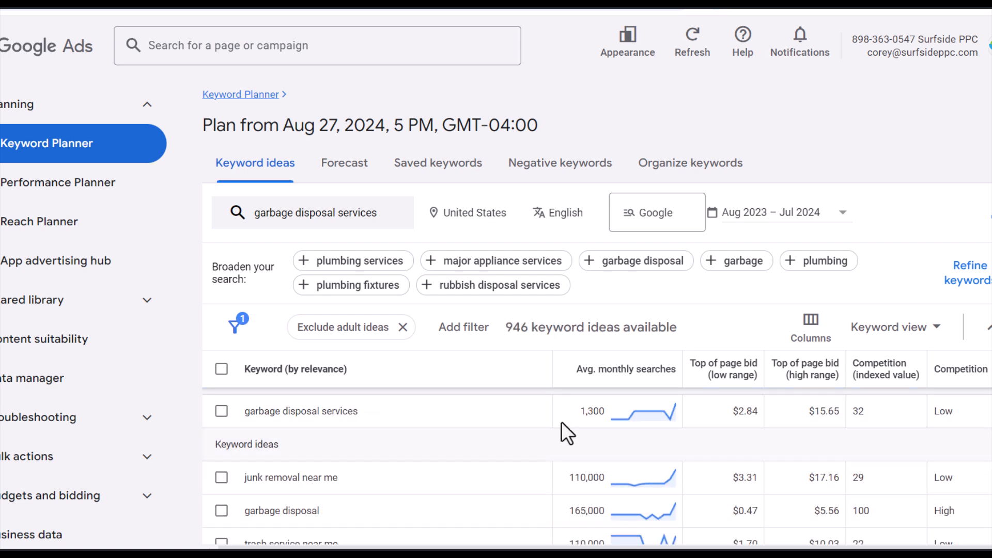
# - Sort the garbage disposal services ideas by low-range top of page bid, highest first, and review the costliest keywords
pyautogui.click(731, 371)
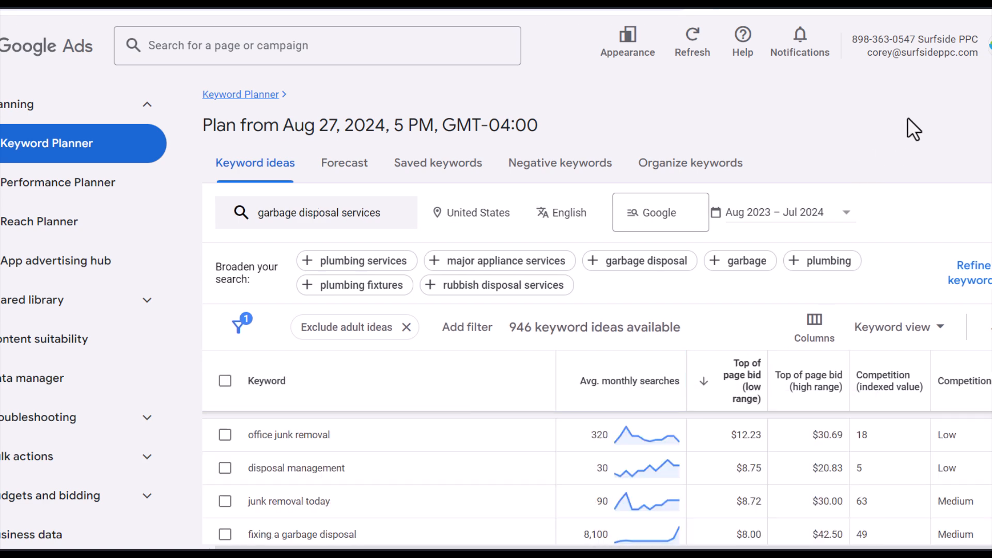
pyautogui.scroll(2, 441, 466)
pyautogui.scroll(-2, 464, 467)
pyautogui.moveTo(333, 440); pyautogui.dragTo(274, 440)
pyautogui.click(547, 424)
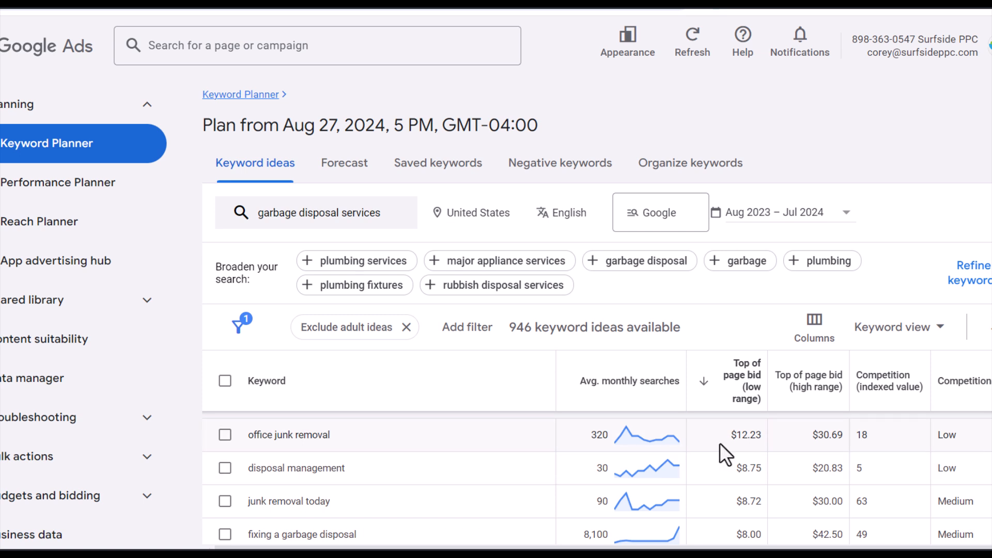
pyautogui.click(470, 328)
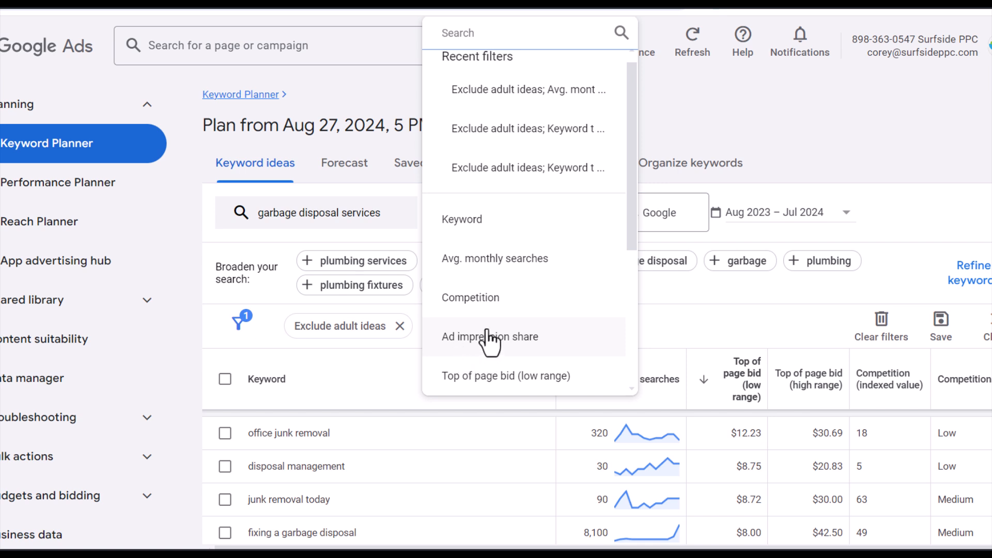
pyautogui.scroll(-3, 485, 338)
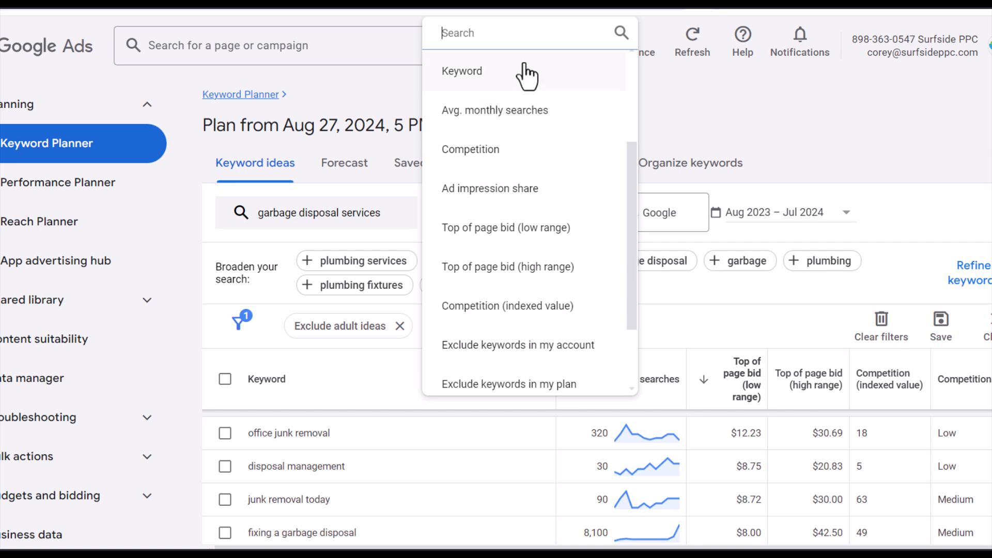
pyautogui.click(882, 103)
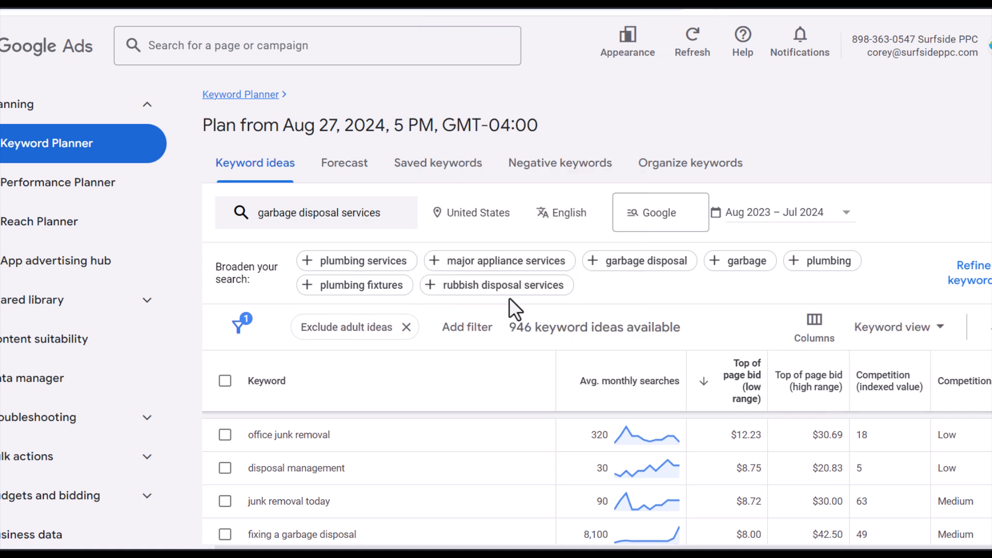
# - Filter the keyword ideas to those whose text contains "near me", using Text Match
pyautogui.click(475, 327)
pyautogui.click(482, 243)
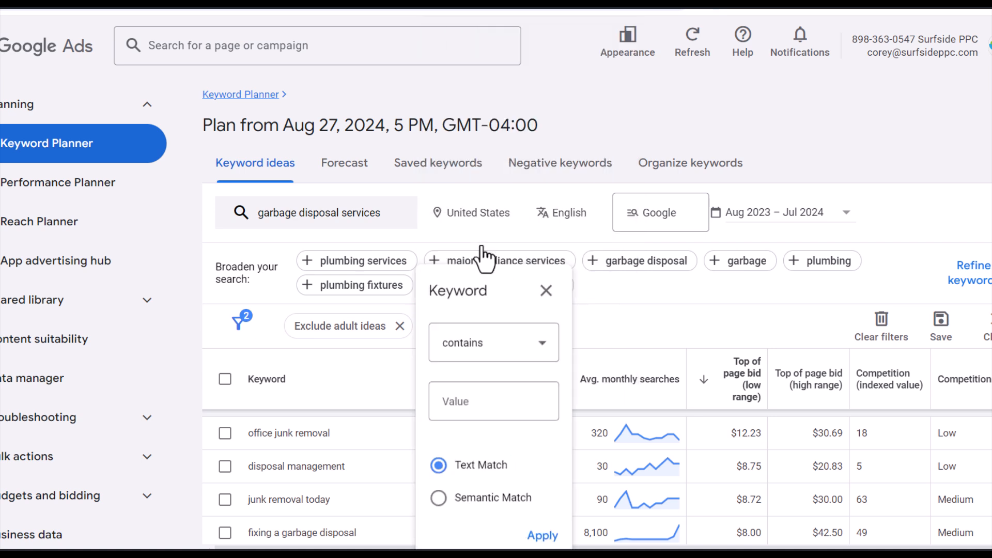
pyautogui.click(499, 397)
pyautogui.write('nearme')
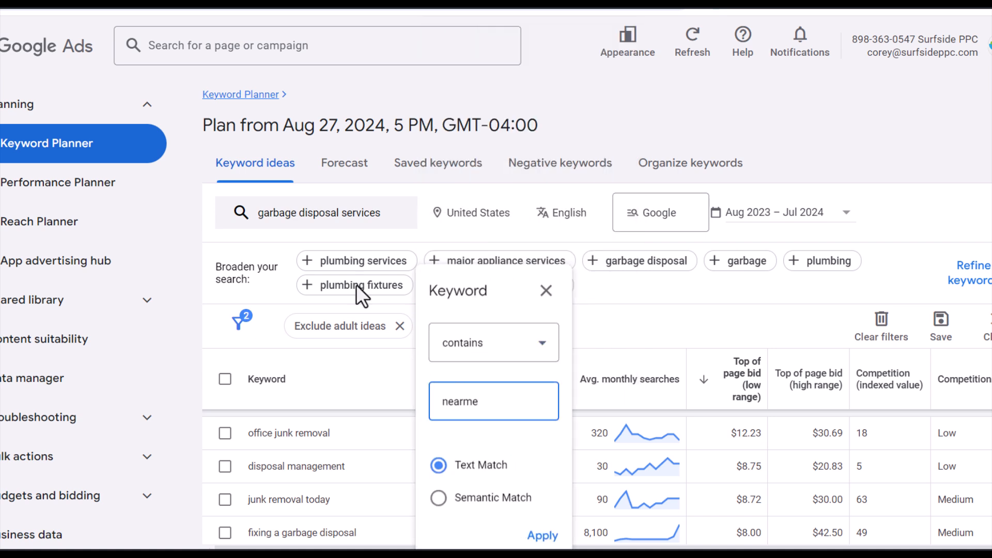
pyautogui.click(462, 402)
pyautogui.click(542, 536)
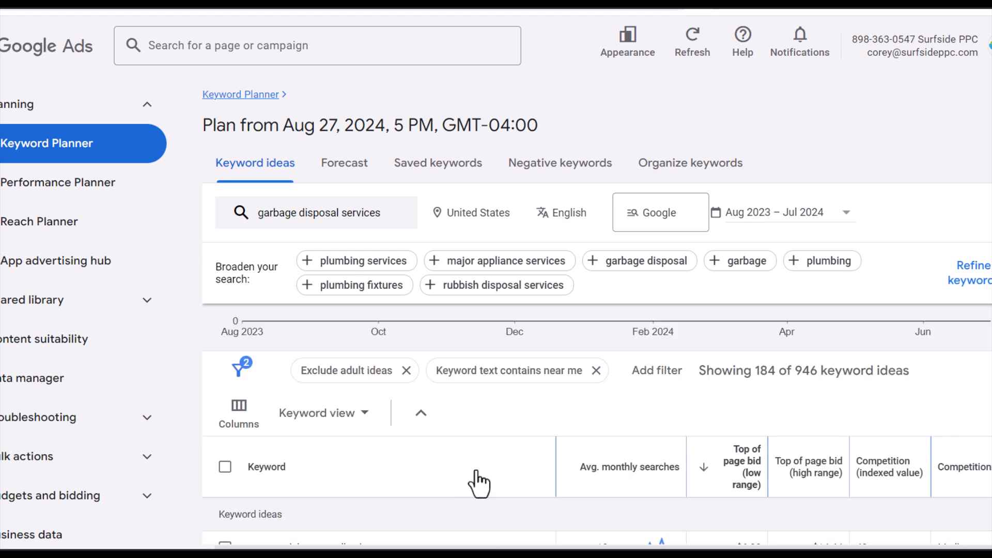
# - Sort the near me ideas by high-range top of page bid, highest first, and review the repair and junk removal keywords
pyautogui.moveTo(766, 421)
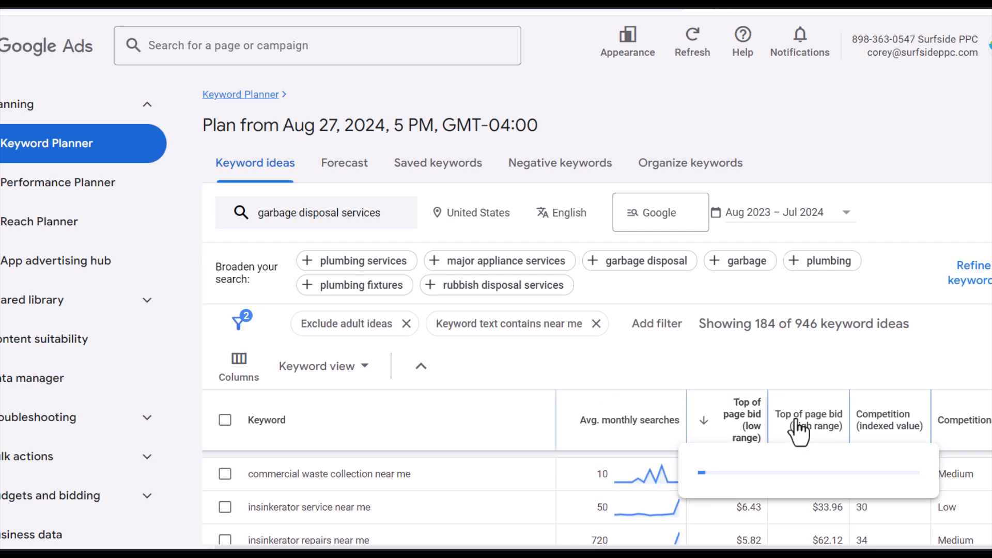
pyautogui.click(806, 420)
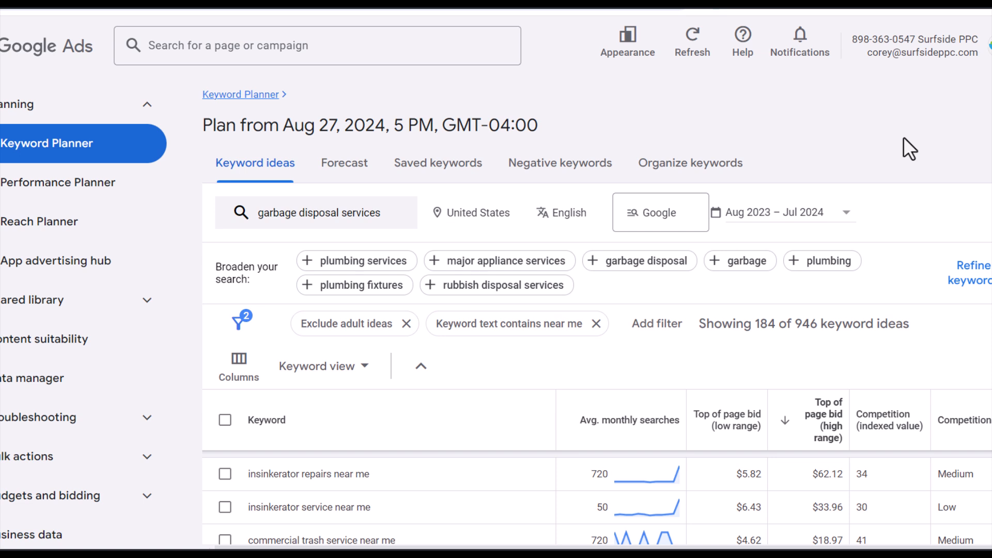
pyautogui.tripleClick(273, 474)
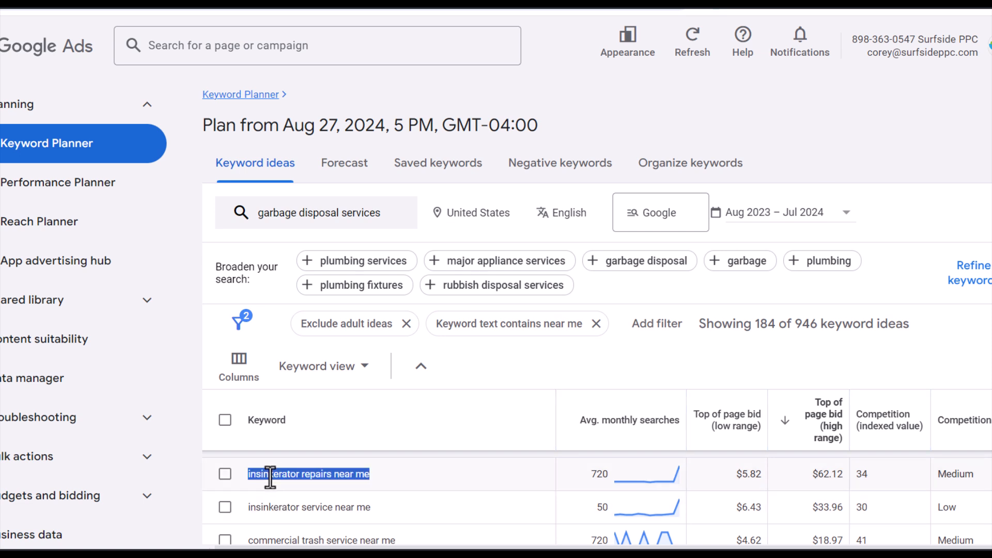
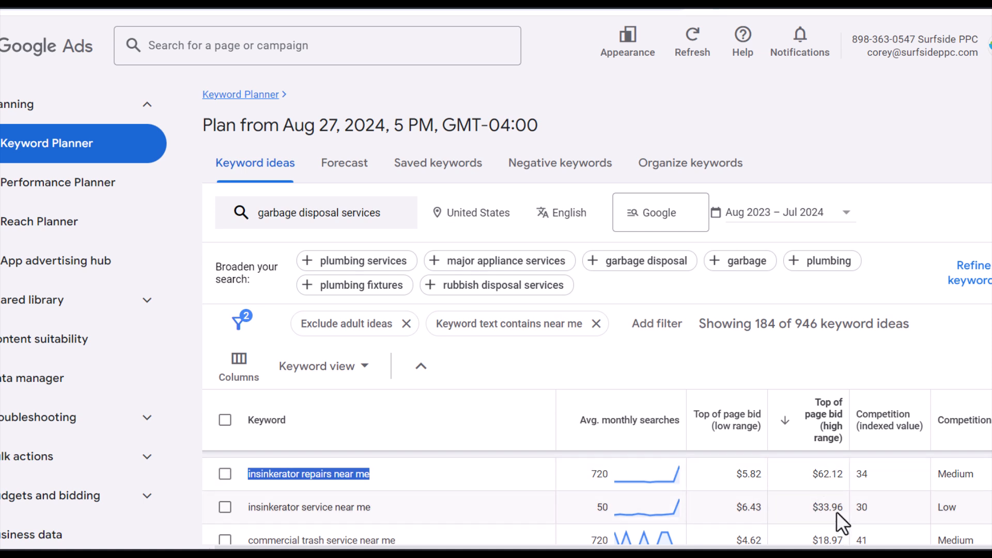
pyautogui.scroll(-1, 837, 512)
pyautogui.scroll(1, 827, 473)
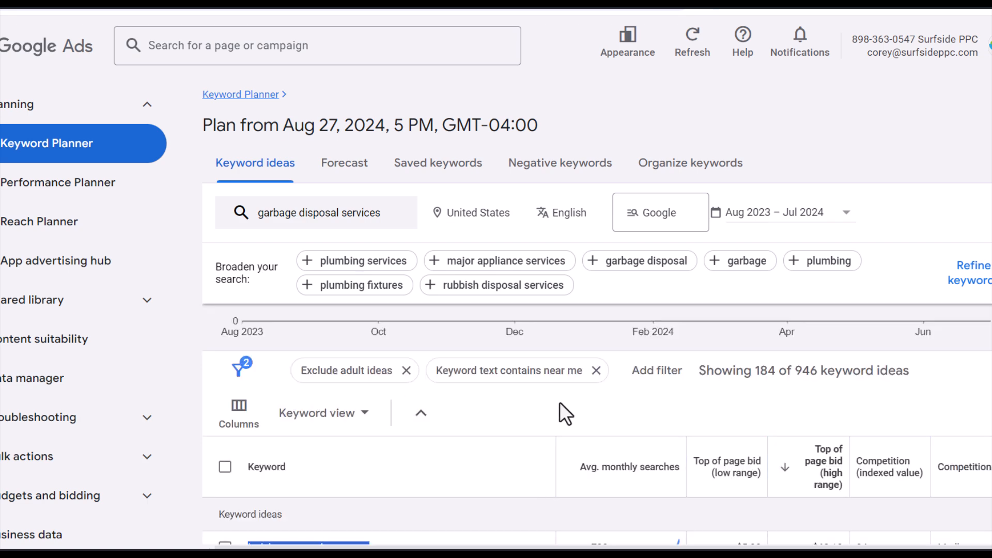
pyautogui.scroll(-2, 500, 508)
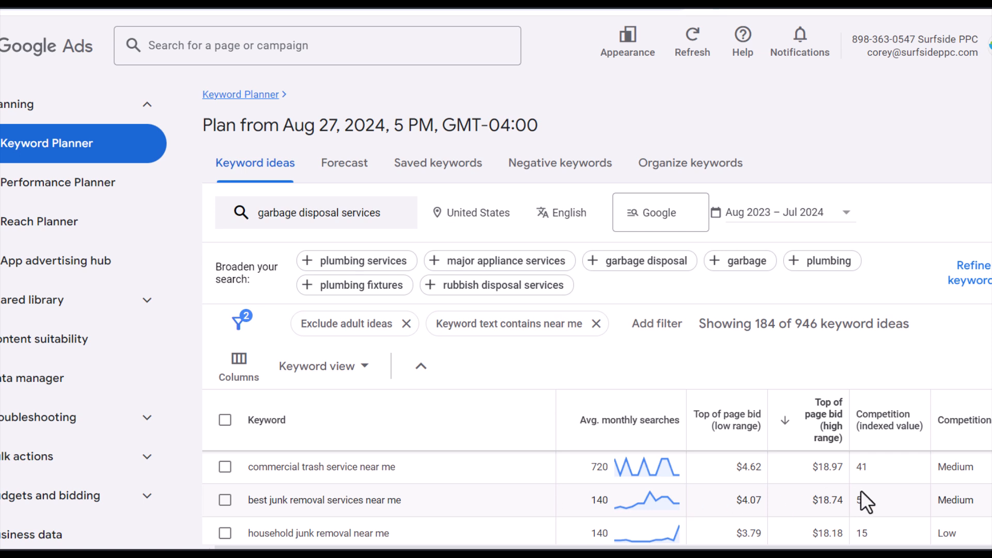
pyautogui.scroll(-2, 859, 489)
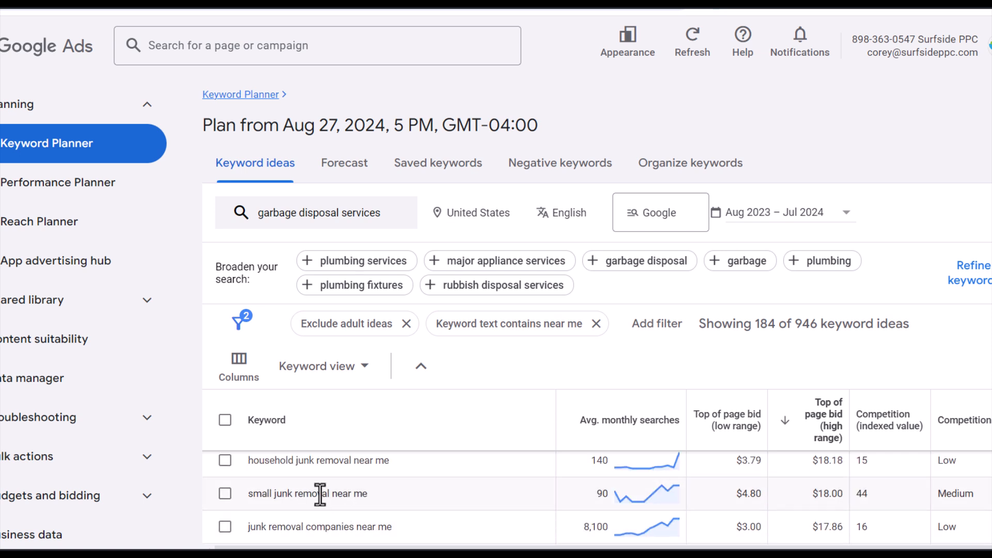
# - Remove the near me filter and replace the seed keyword with "swimming pool service company" and "swimming pool cleaning near me"
pyautogui.click(595, 323)
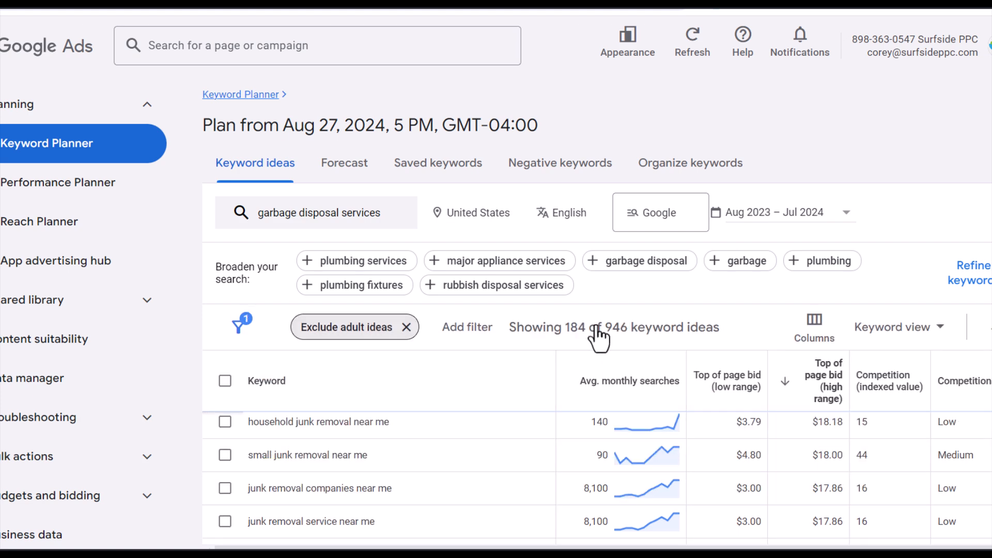
pyautogui.click(328, 212)
pyautogui.click(426, 293)
pyautogui.write('swimming pool service company')
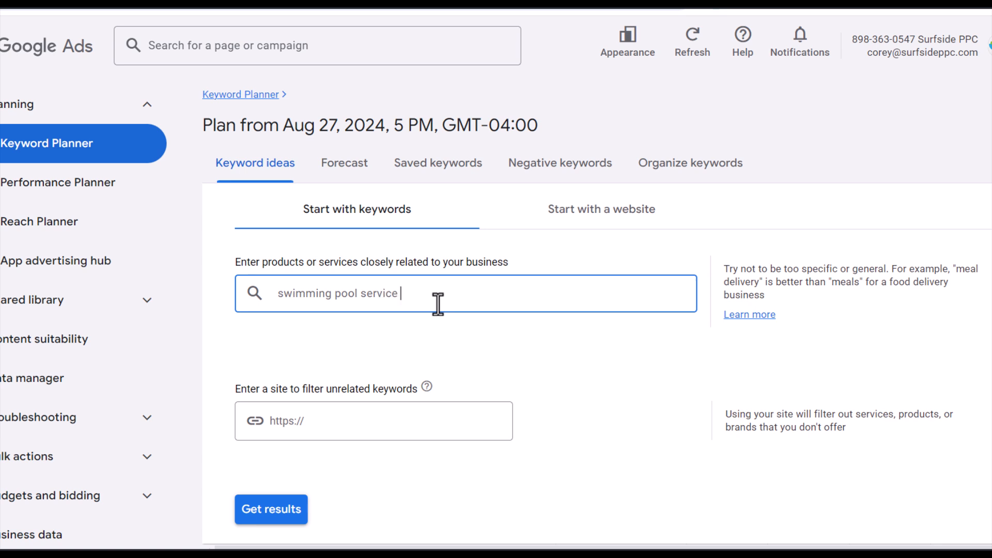
pyautogui.press('Return')
pyautogui.write('swimming pool cleaning near me')
pyautogui.press('Return')
# - Add the seed keywords "swimming pool maintenance near me" and "swimming pool repairs near me" and get keyword ideas for all four
pyautogui.write('swimming pool maint')
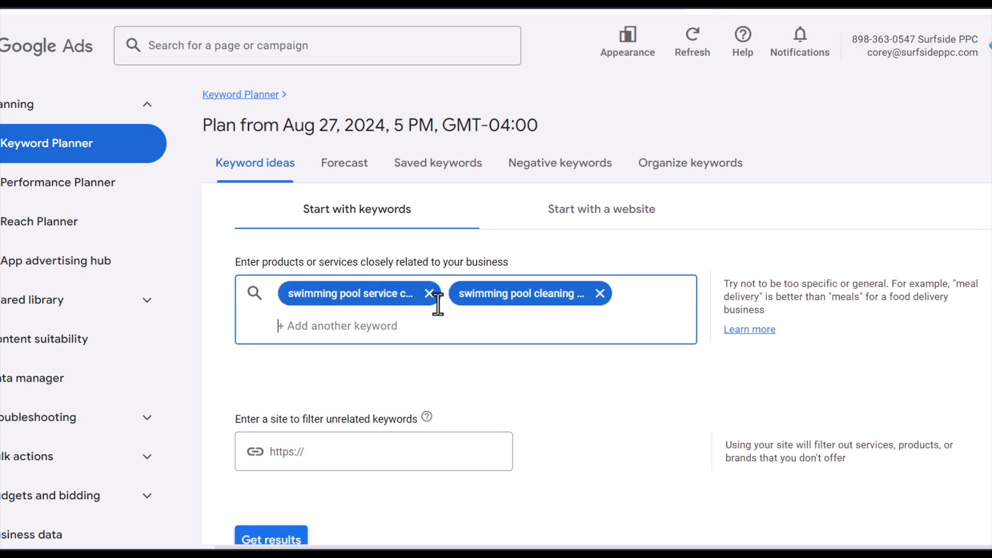
pyautogui.write('enance near me')
pyautogui.press('Return')
pyautogui.write('swimming pool r')
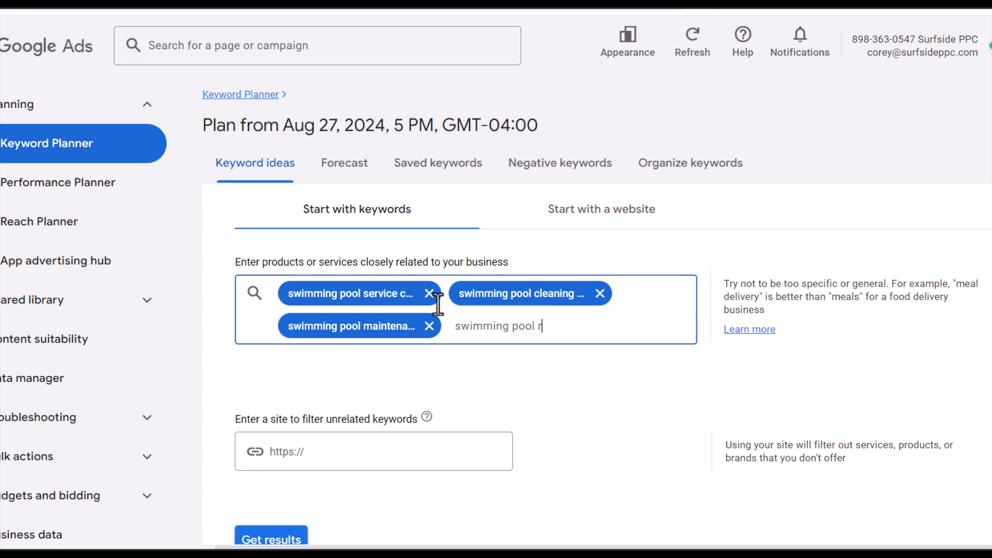
pyautogui.write('epairs near me')
pyautogui.press('Return')
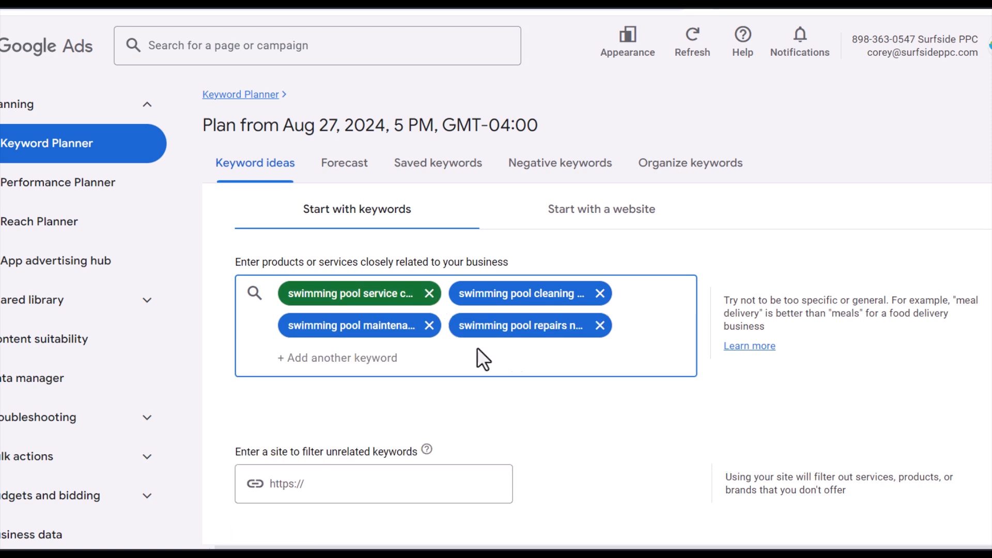
pyautogui.scroll(-1, 606, 419)
pyautogui.click(279, 511)
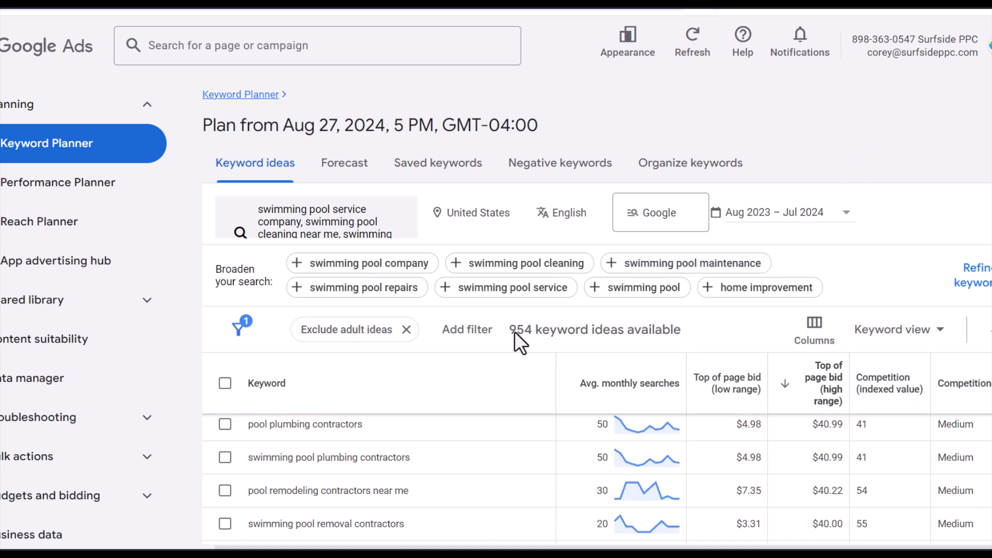
# - Filter the swimming pool keyword ideas to average monthly searches of at least 40
pyautogui.scroll(2, 460, 491)
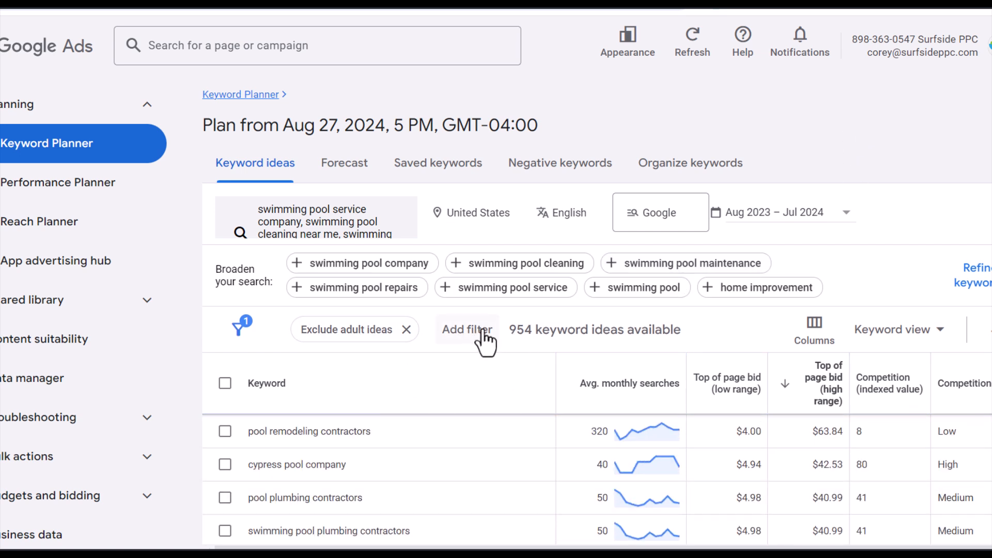
pyautogui.scroll(2, 569, 485)
pyautogui.scroll(2, 835, 453)
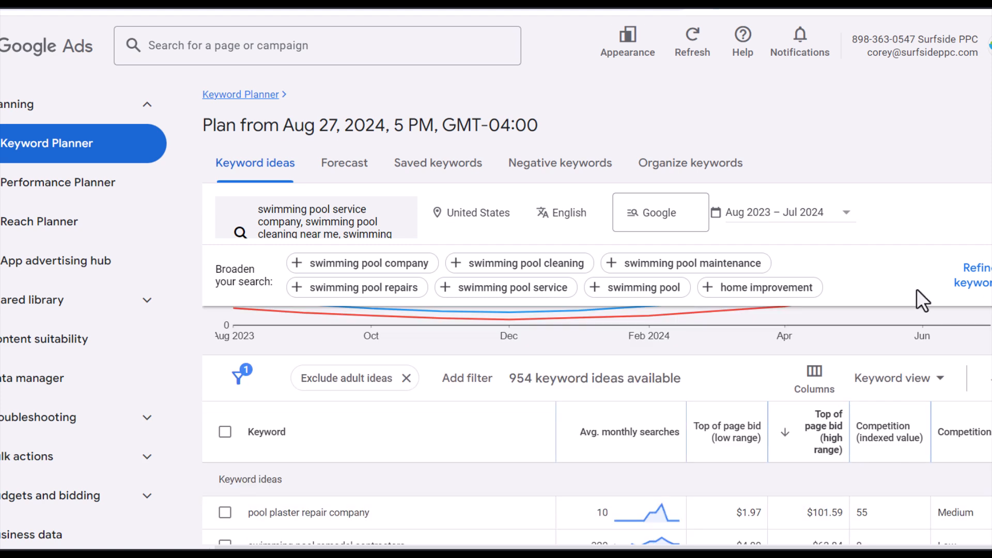
pyautogui.scroll(-2, 603, 476)
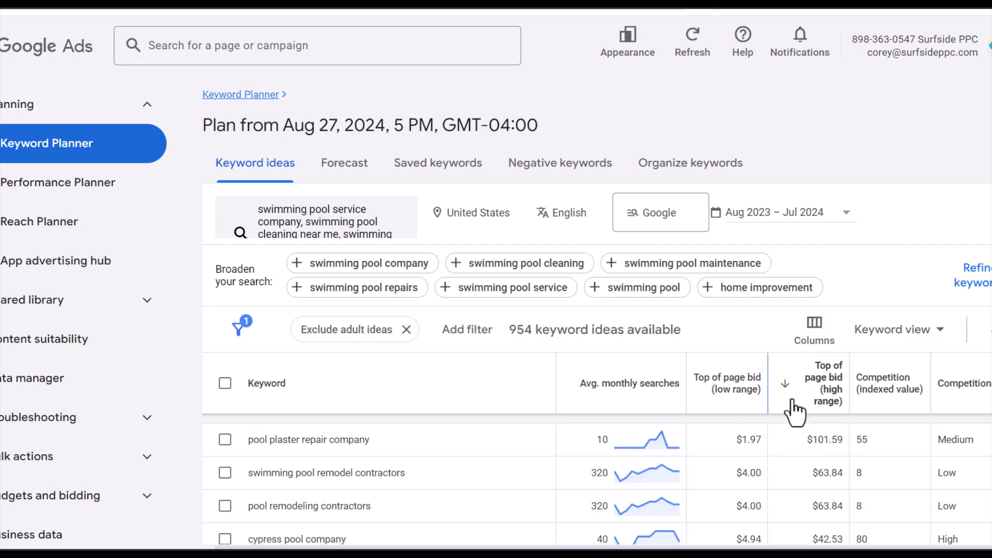
pyautogui.click(472, 330)
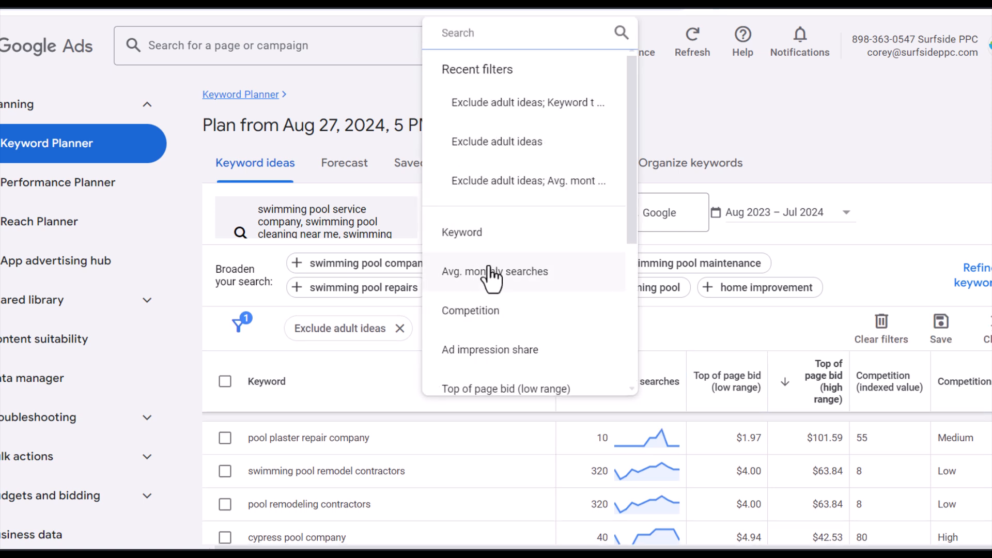
pyautogui.click(485, 269)
pyautogui.click(532, 421)
pyautogui.write('40')
pyautogui.click(602, 487)
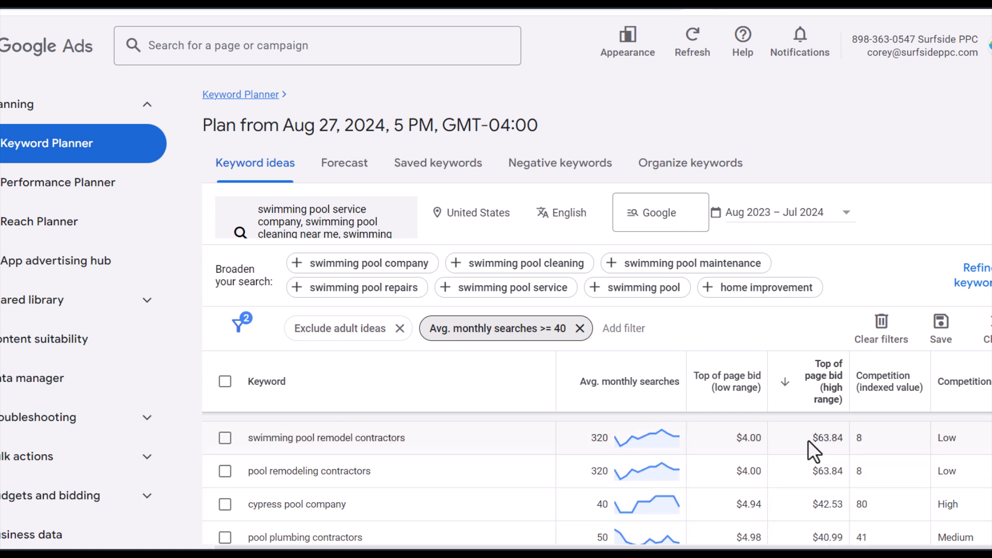
# - Sort the pool ideas by low-range top of page bid, highest first, to review the costliest keywords, and reverse the sort to lowest first
pyautogui.scroll(-1, 820, 483)
pyautogui.scroll(1, 585, 491)
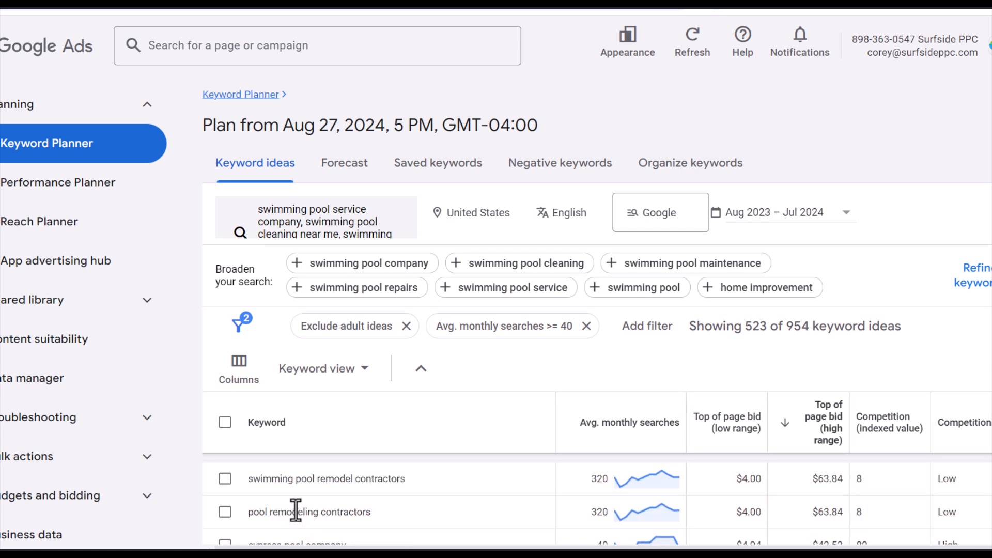
pyautogui.click(712, 419)
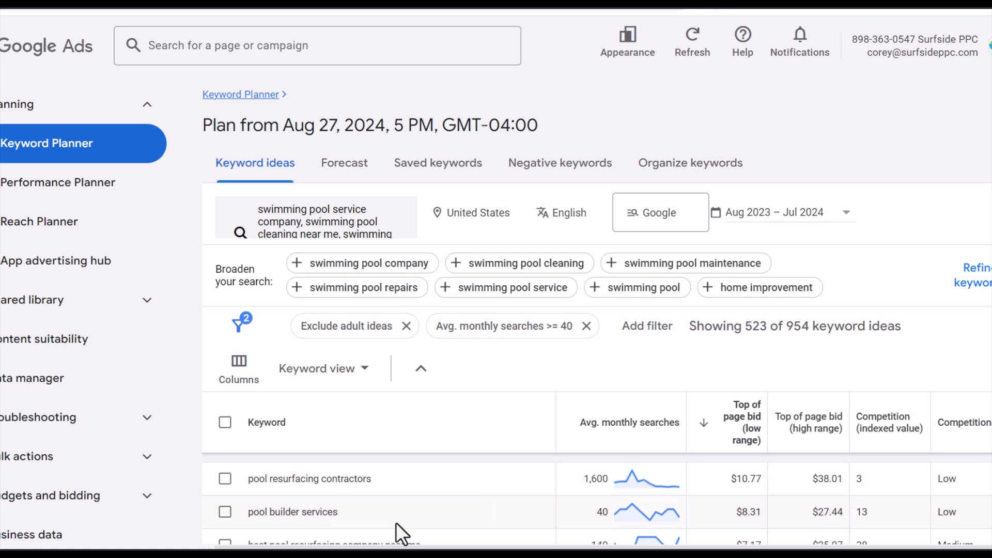
pyautogui.scroll(-1, 420, 482)
pyautogui.scroll(1, 327, 482)
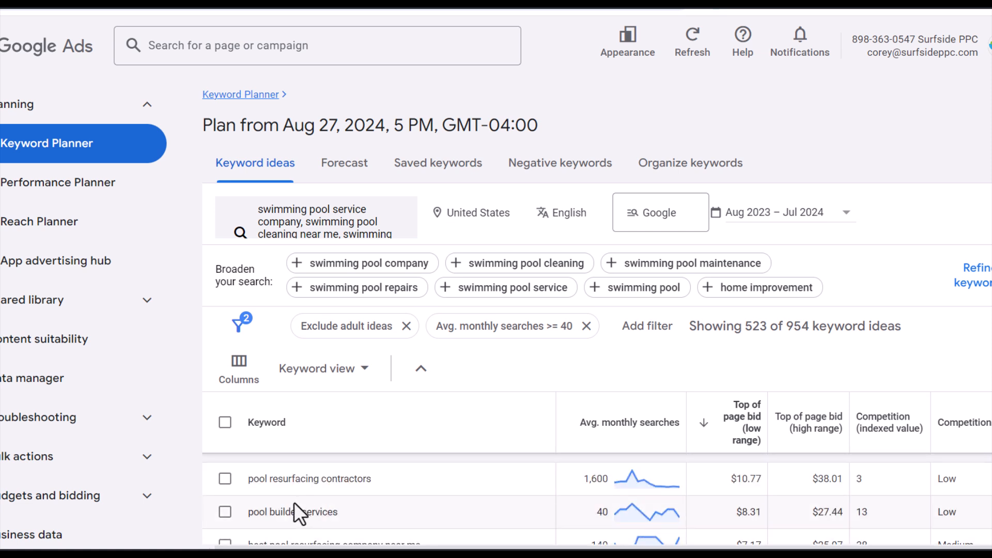
pyautogui.scroll(-1, 384, 498)
pyautogui.moveTo(252, 471); pyautogui.dragTo(376, 471)
pyautogui.click(414, 469)
pyautogui.moveTo(249, 504); pyautogui.dragTo(349, 503)
pyautogui.click(388, 505)
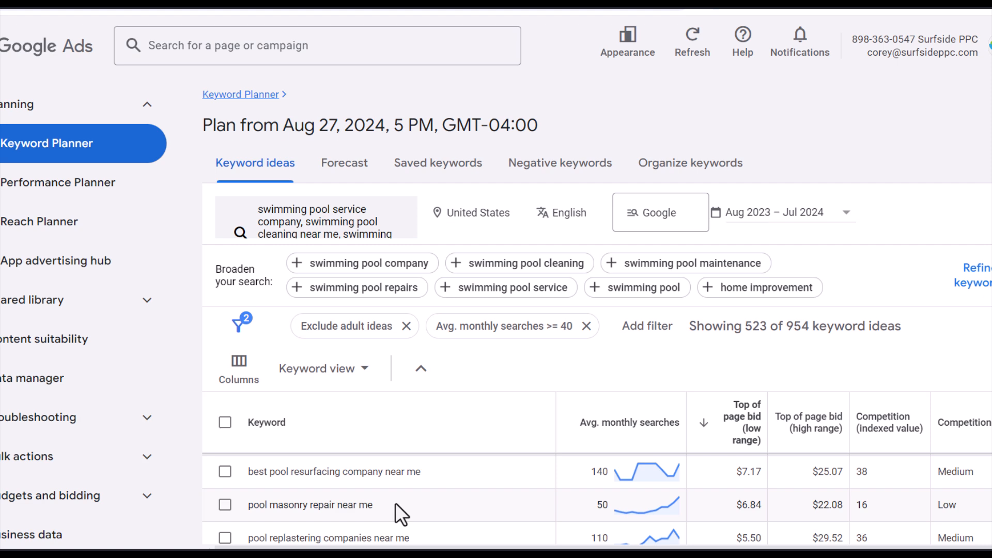
pyautogui.click(690, 447)
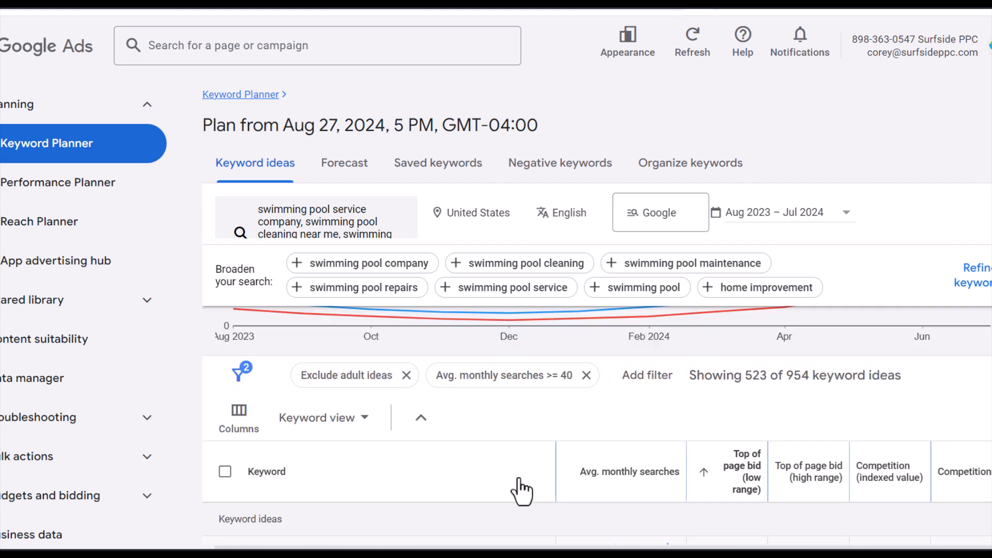
# - Examine the low and high top of page bids of the pool water delivery keywords among the cheapest ideas
pyautogui.scroll(-2, 516, 482)
pyautogui.scroll(-10, 516, 486)
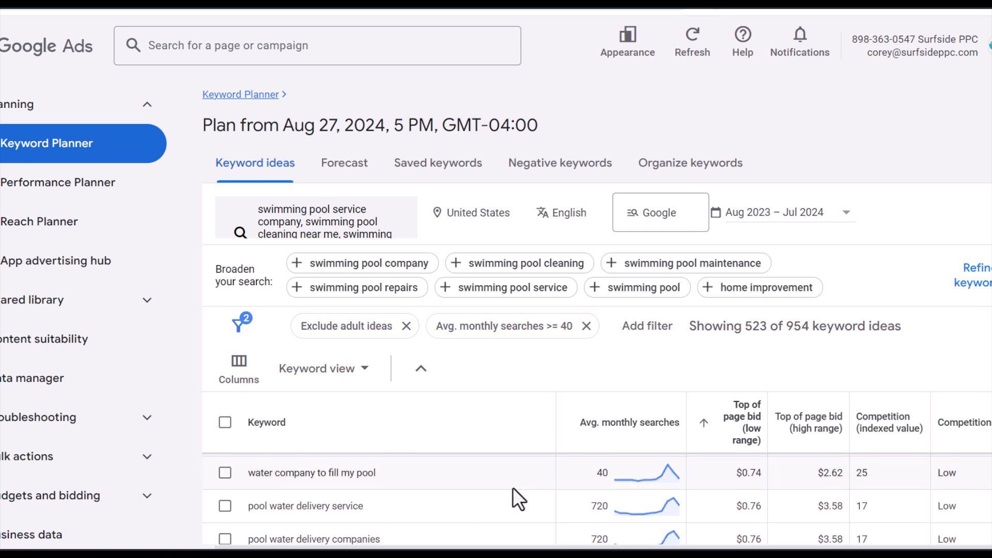
pyautogui.moveTo(267, 507); pyautogui.dragTo(353, 501)
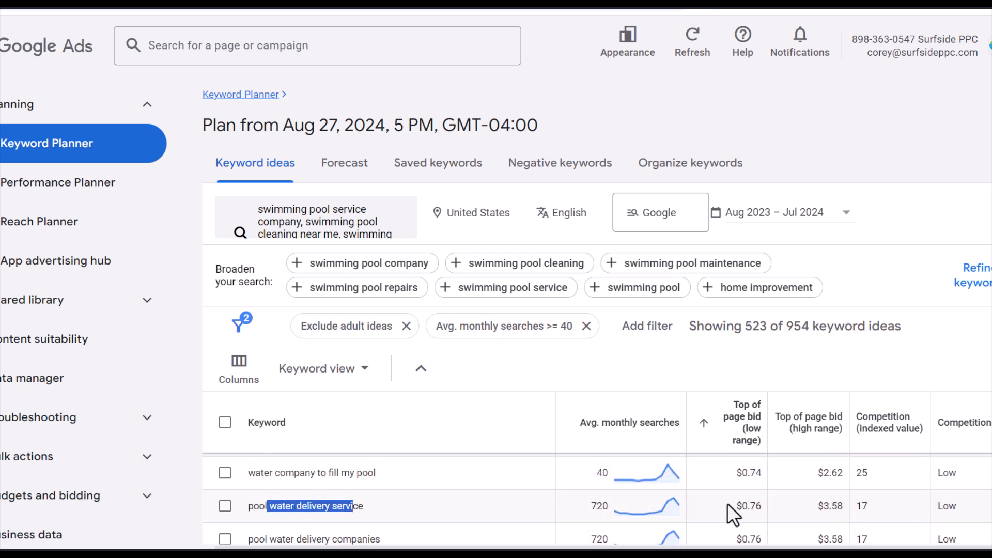
pyautogui.moveTo(729, 511); pyautogui.dragTo(849, 510)
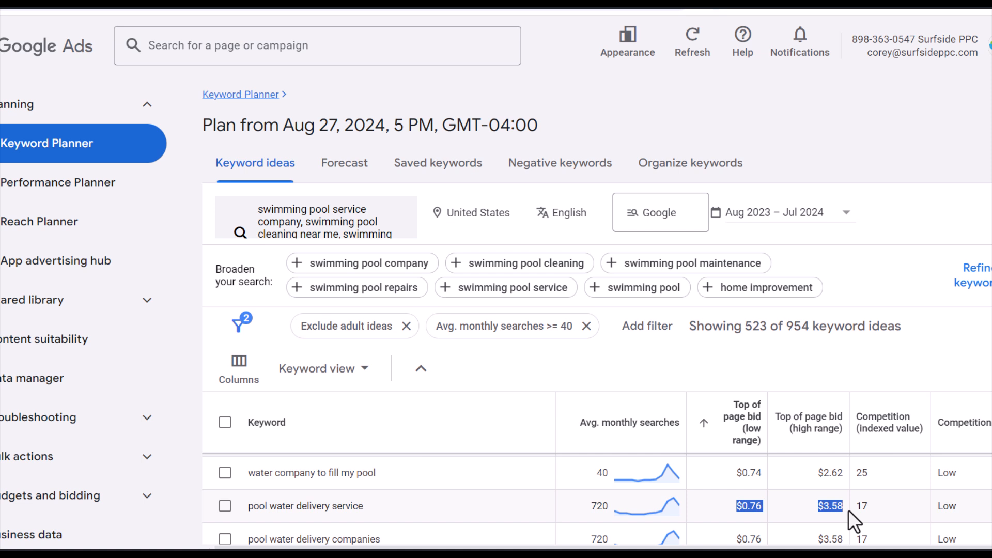
pyautogui.click(307, 511)
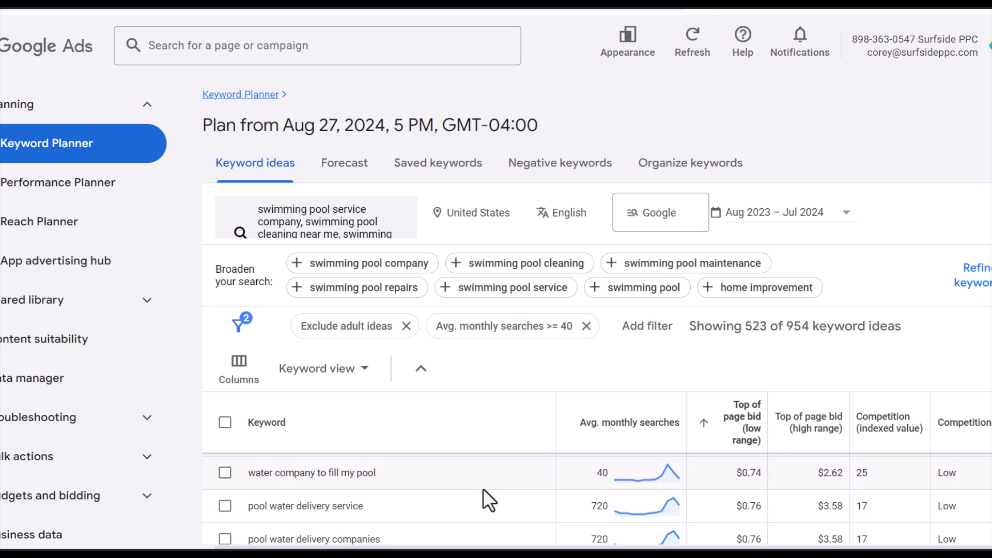
pyautogui.scroll(-2, 484, 489)
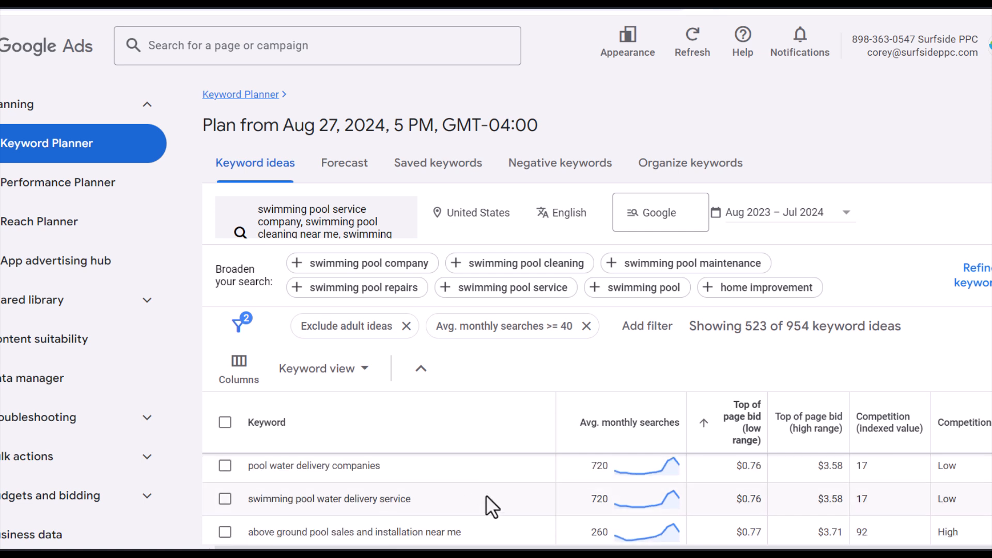
pyautogui.moveTo(845, 502); pyautogui.dragTo(800, 510)
pyautogui.click(769, 503)
# - Look through further low-bid pool ideas, comparing pool supply, cleaner and water-filling keywords by monthly searches and bids
pyautogui.scroll(-2, 520, 504)
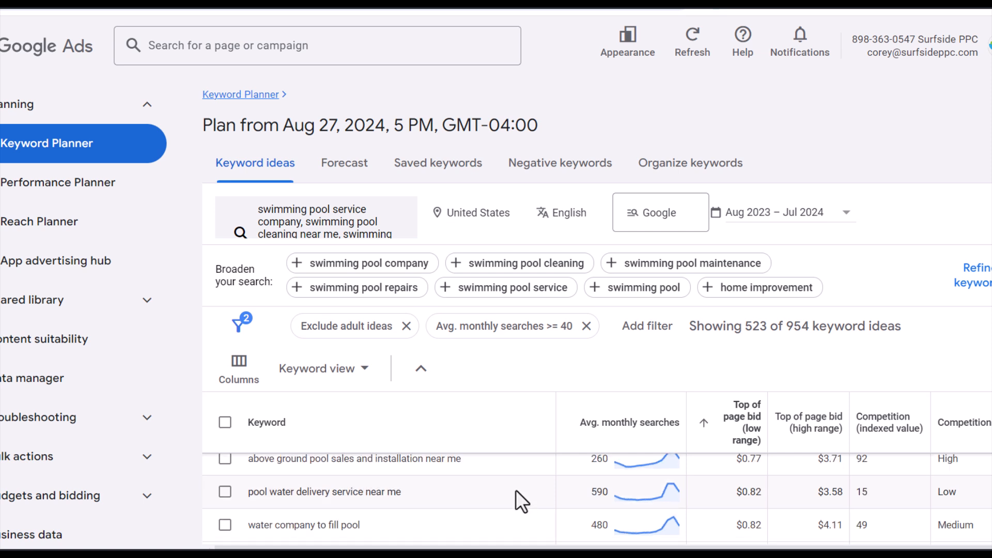
pyautogui.scroll(-2, 516, 490)
pyautogui.scroll(-2, 512, 490)
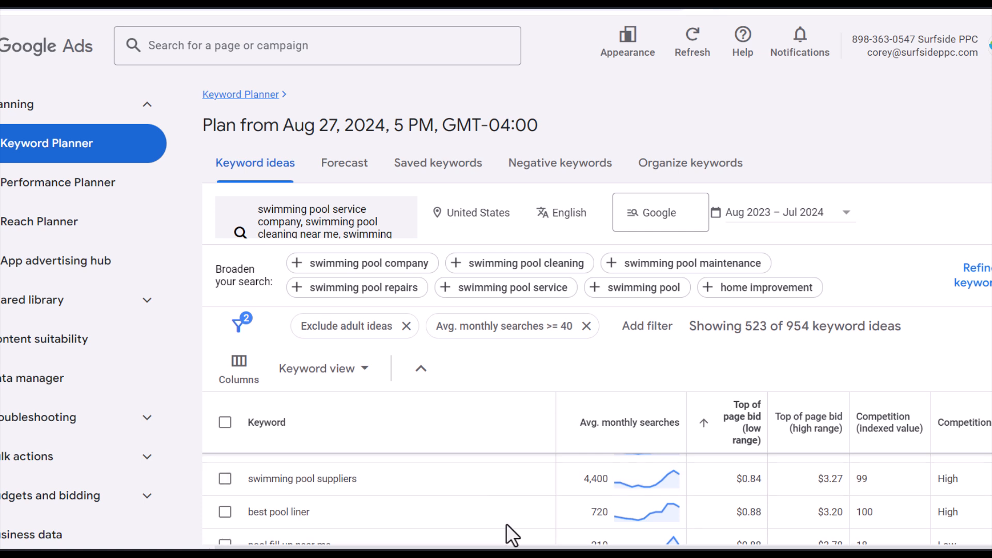
pyautogui.scroll(-2, 507, 498)
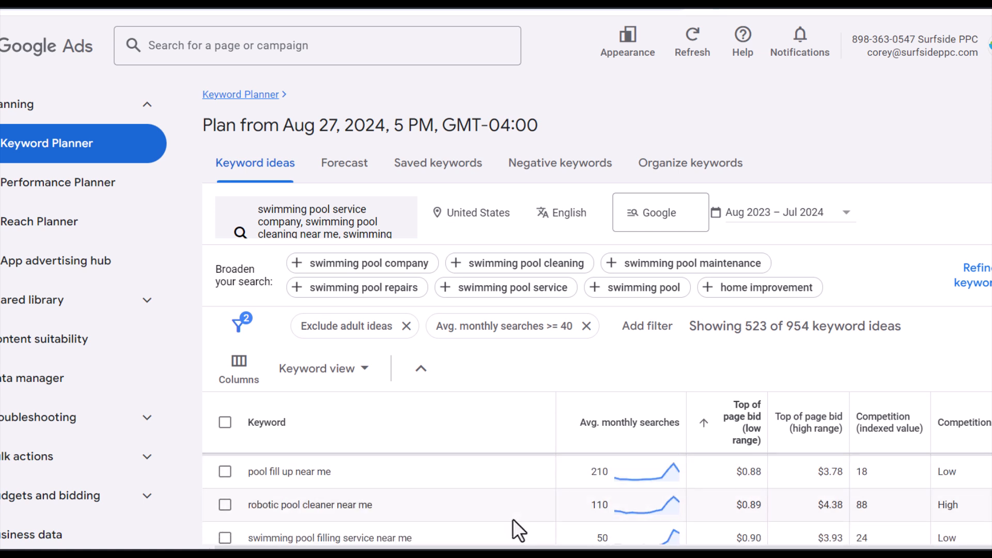
pyautogui.scroll(-2, 512, 504)
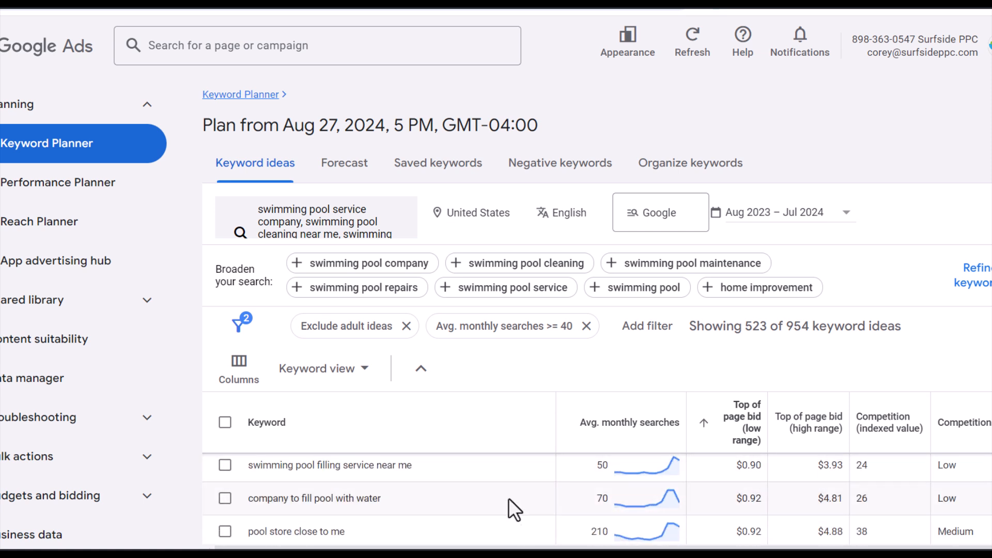
pyautogui.scroll(-2, 506, 474)
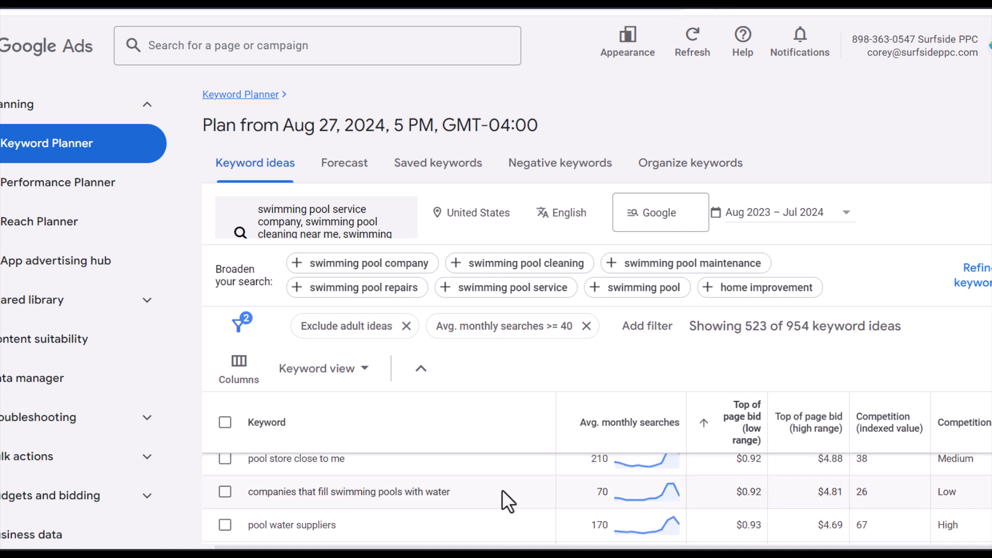
pyautogui.scroll(-2, 509, 489)
# - Filter the pool keyword ideas to a low-range top of page bid of at least $1.50
pyautogui.scroll(5, 517, 486)
pyautogui.scroll(5, 517, 490)
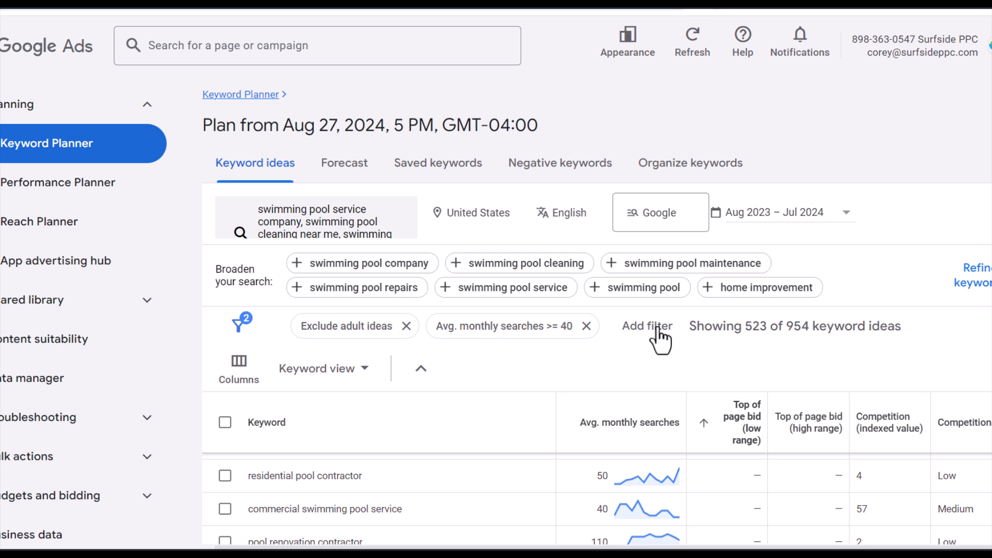
pyautogui.click(624, 341)
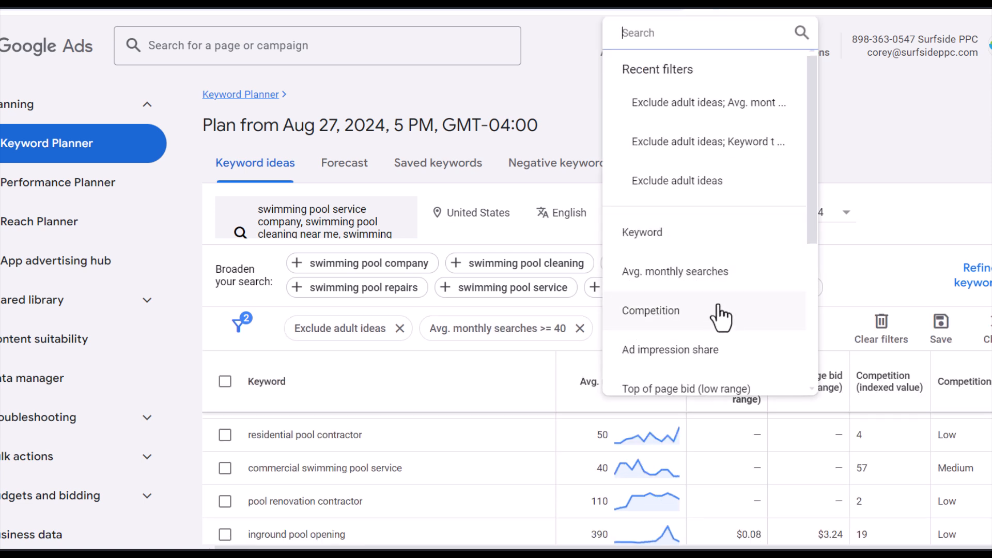
pyautogui.scroll(-3, 721, 323)
pyautogui.click(702, 300)
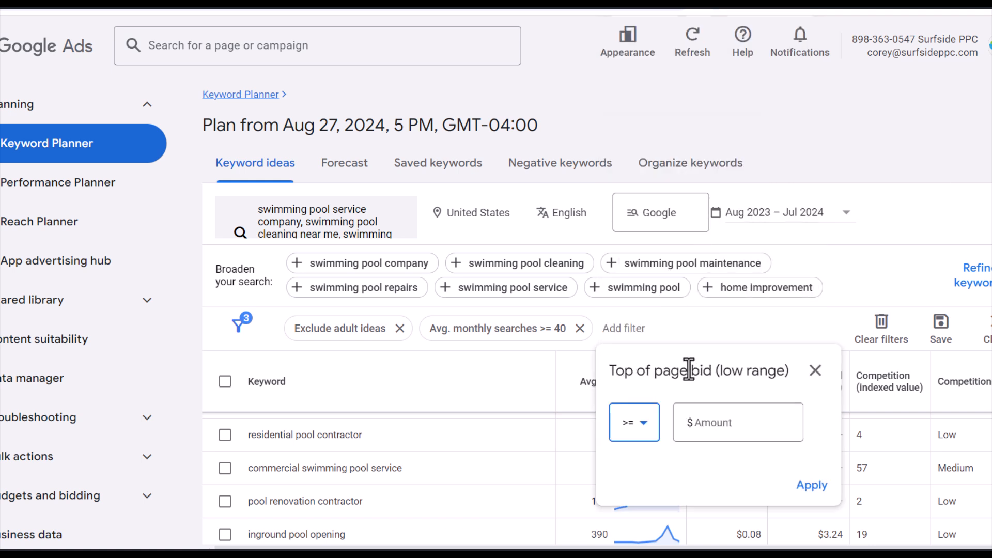
pyautogui.click(713, 424)
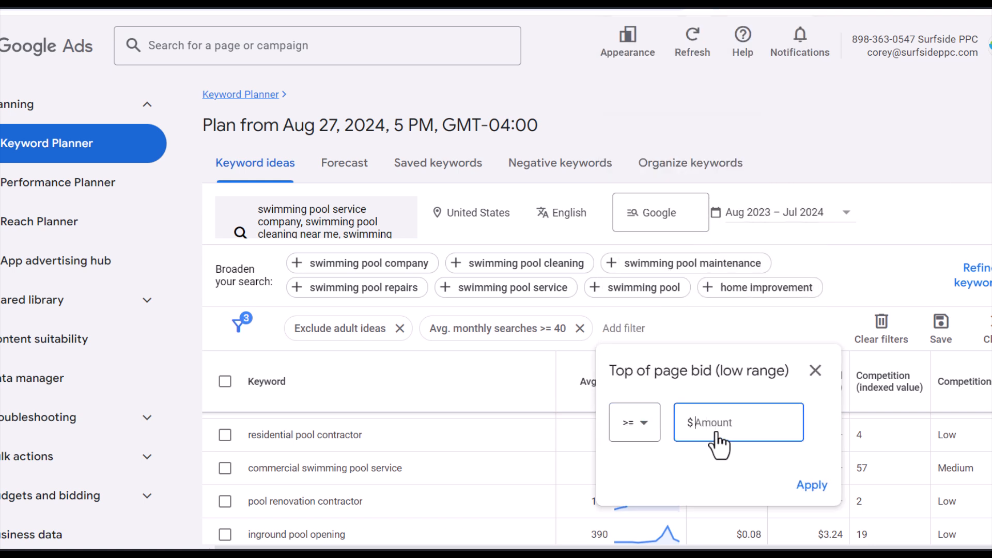
pyautogui.write('1.50')
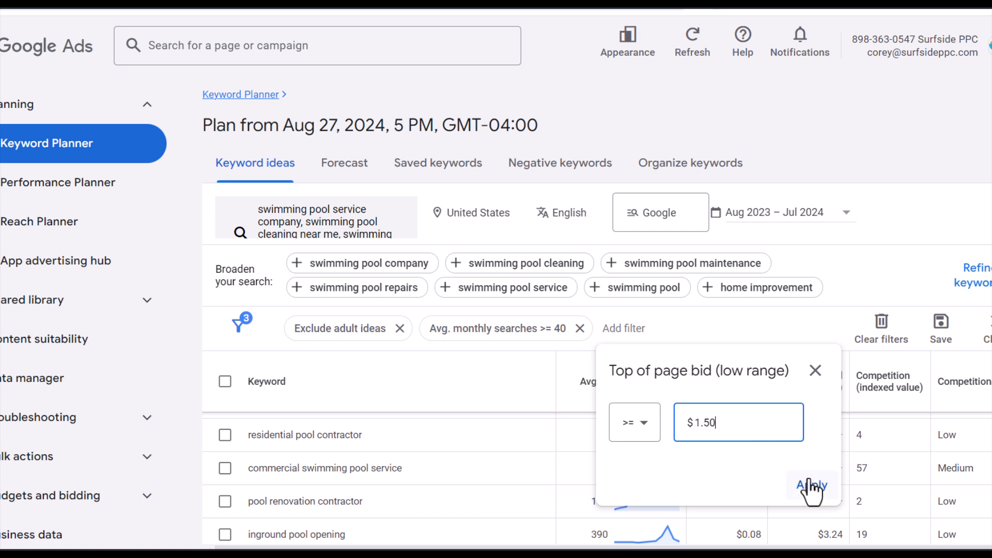
pyautogui.click(811, 486)
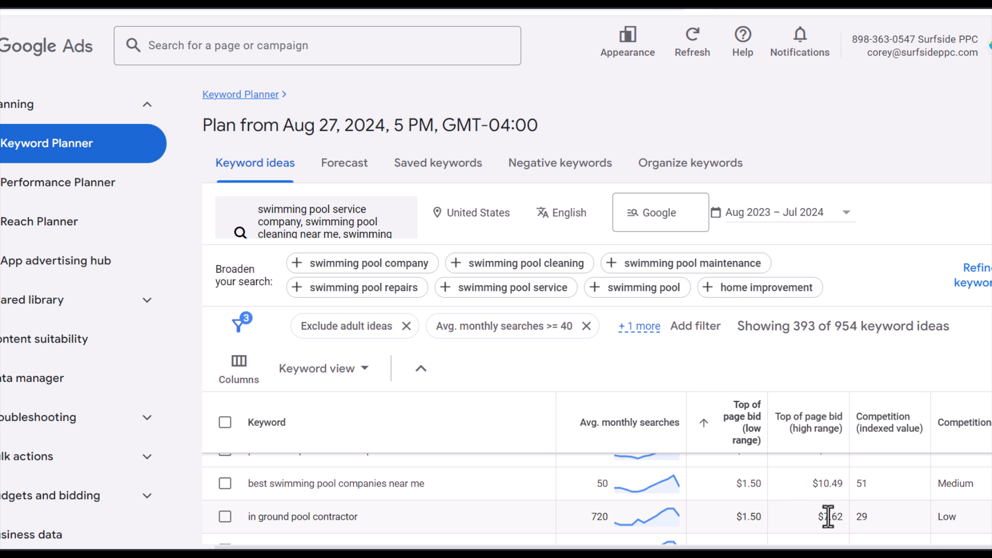
# - Review the filtered ideas with the lowest bids, checking the searches and bid range of "best swimming pool companies near me"
pyautogui.moveTo(303, 489); pyautogui.dragTo(408, 489)
pyautogui.click(416, 488)
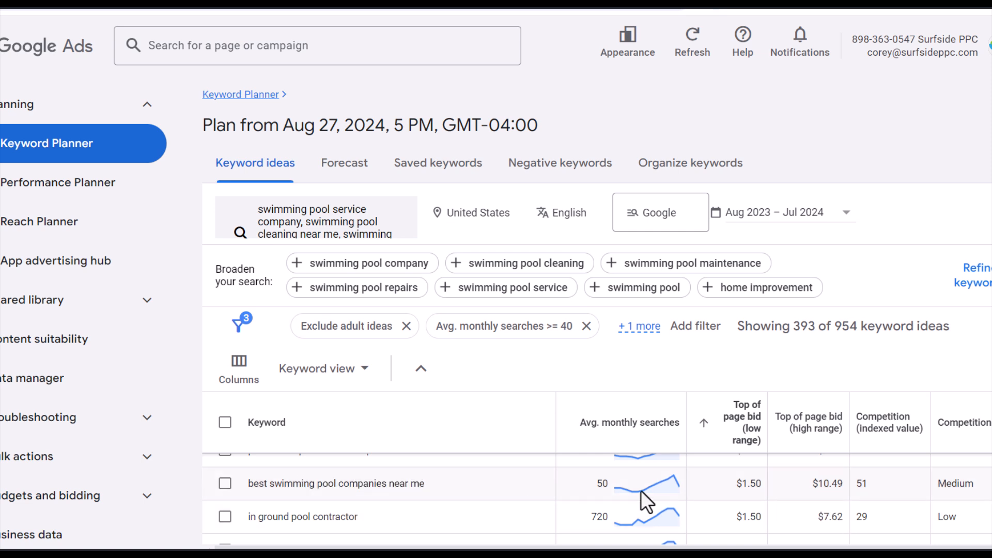
pyautogui.moveTo(709, 486); pyautogui.dragTo(851, 485)
pyautogui.click(850, 485)
pyautogui.scroll(5, 796, 496)
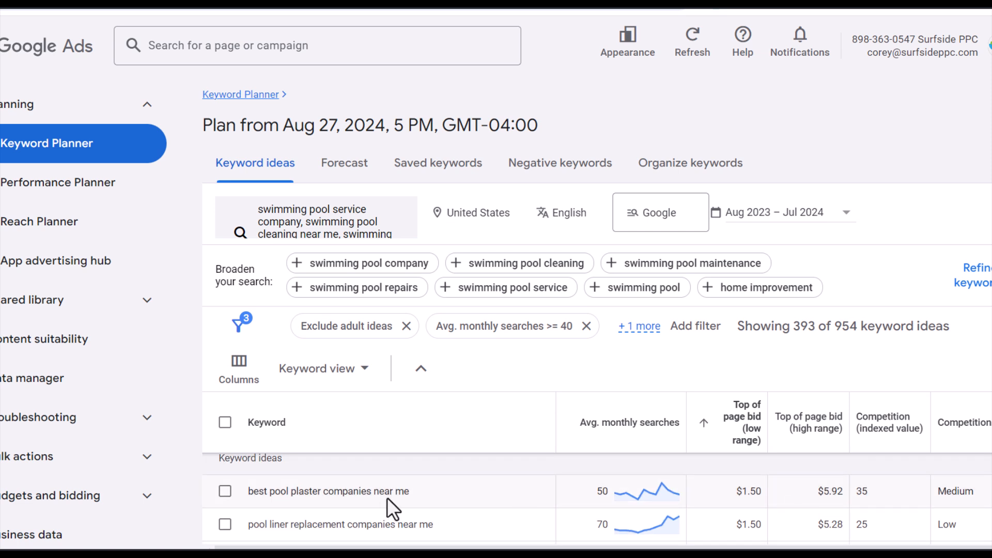
pyautogui.scroll(-4, 504, 495)
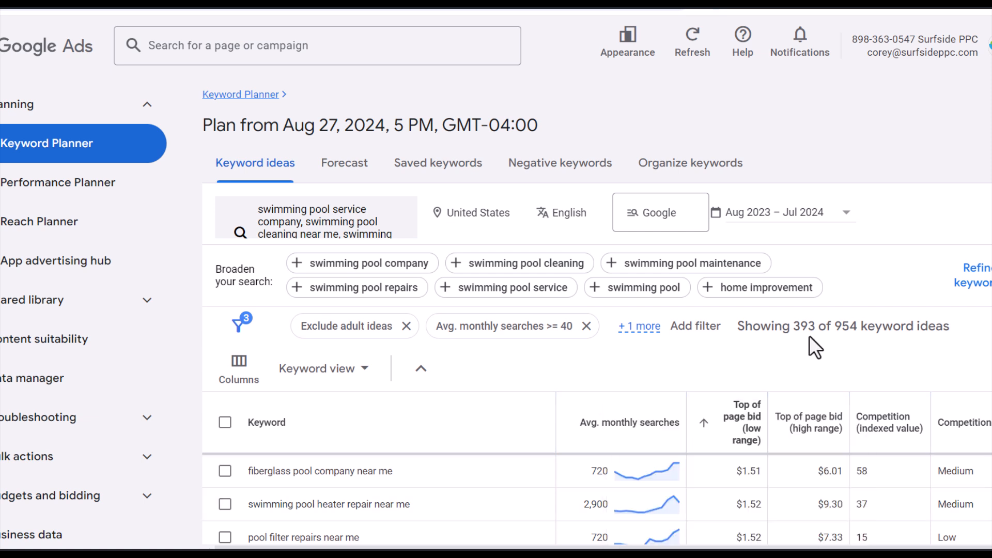
# - Sort the filtered ideas by low-range top of page bid, highest first, and examine the bids for "pool resurfacing contractors"
pyautogui.moveTo(730, 417)
pyautogui.click(705, 432)
pyautogui.scroll(-2, 808, 489)
pyautogui.scroll(2, 807, 485)
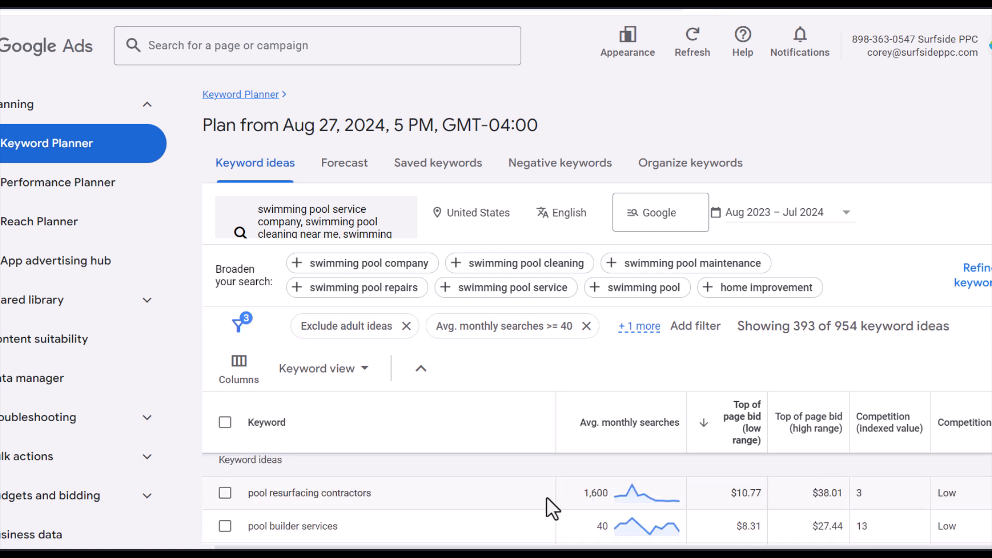
pyautogui.moveTo(754, 436)
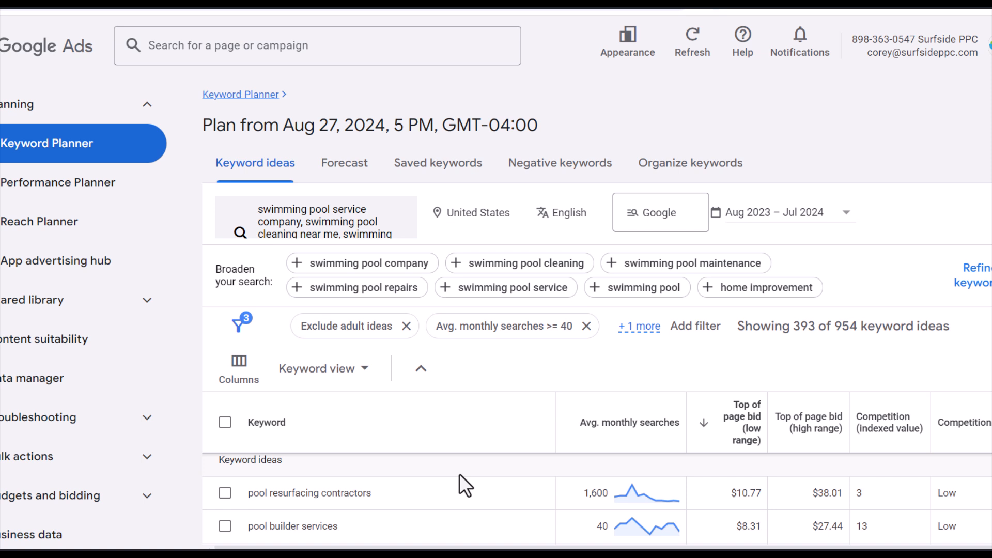
pyautogui.moveTo(253, 491); pyautogui.dragTo(398, 489)
pyautogui.click(405, 490)
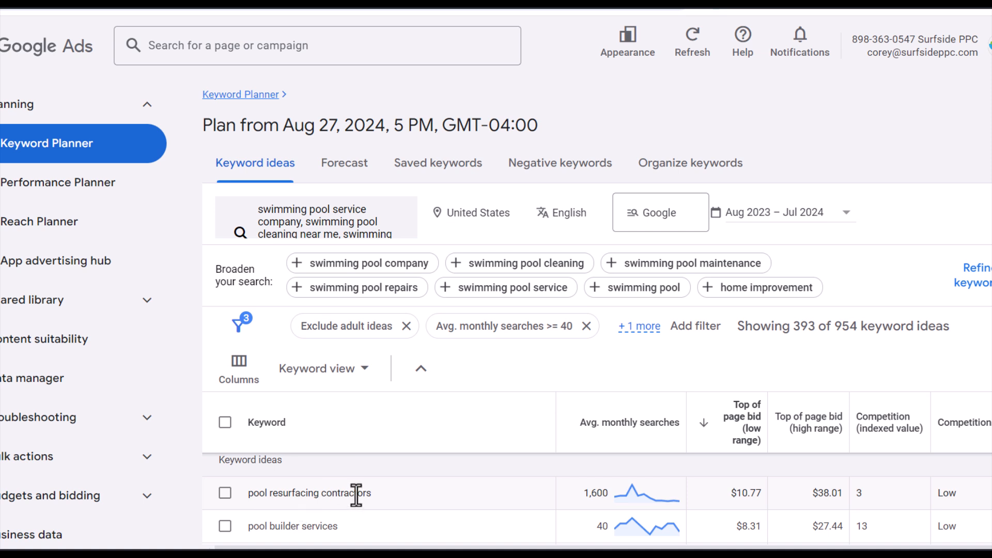
pyautogui.moveTo(736, 492); pyautogui.dragTo(770, 491)
pyautogui.click(812, 492)
pyautogui.scroll(-3, 525, 503)
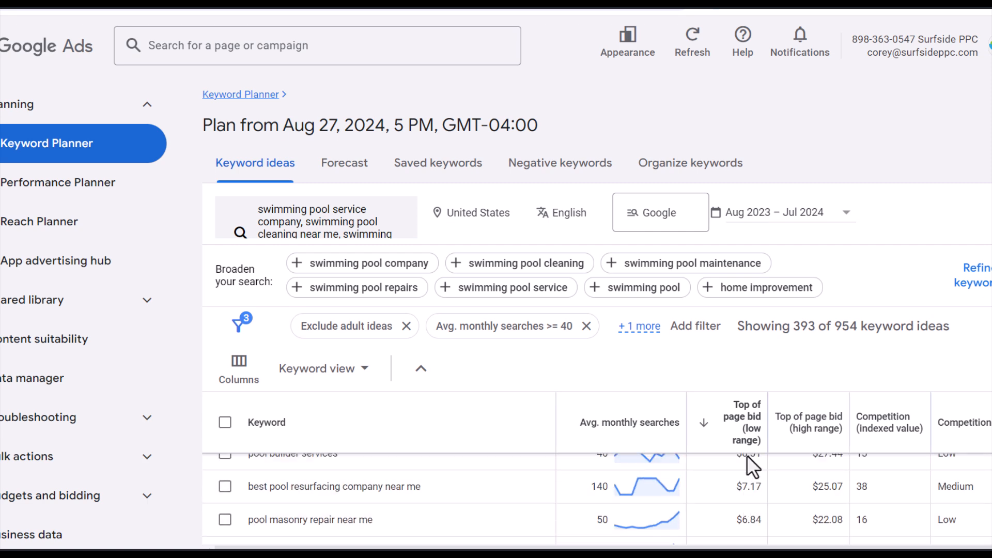
pyautogui.moveTo(750, 450)
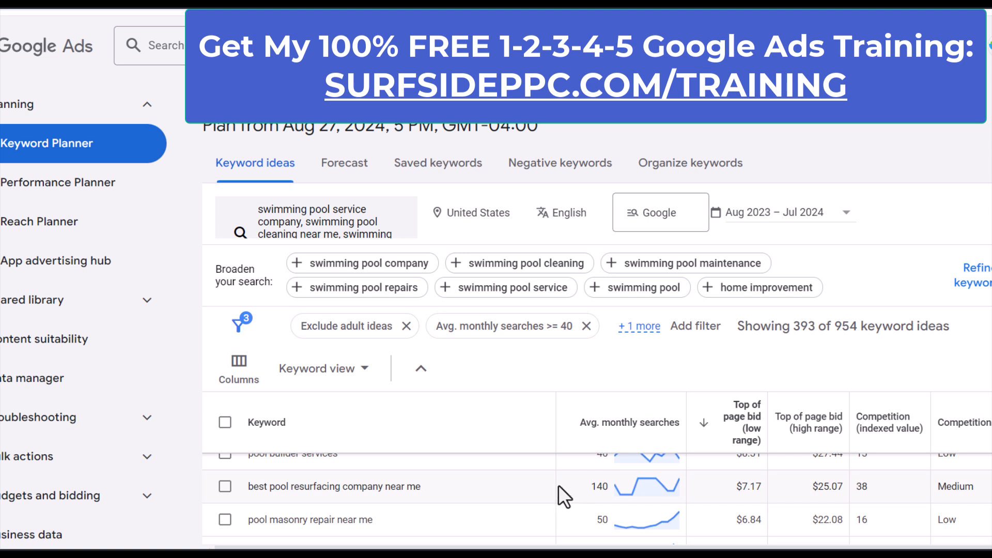
# - Raise the average monthly searches filter to at least 300
pyautogui.click(507, 331)
pyautogui.moveTo(531, 425); pyautogui.dragTo(501, 425)
pyautogui.write('300')
pyautogui.click(611, 486)
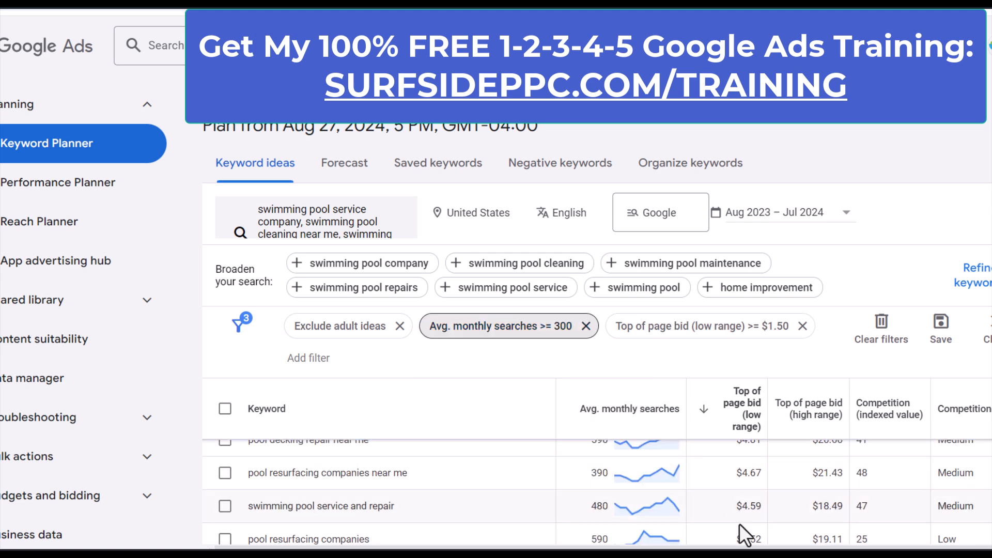
# - Examine the highest-bid ideas under the stricter filters, comparing pool decking repair, service and repair, resurfacing and fence company keywords
pyautogui.scroll(2, 494, 496)
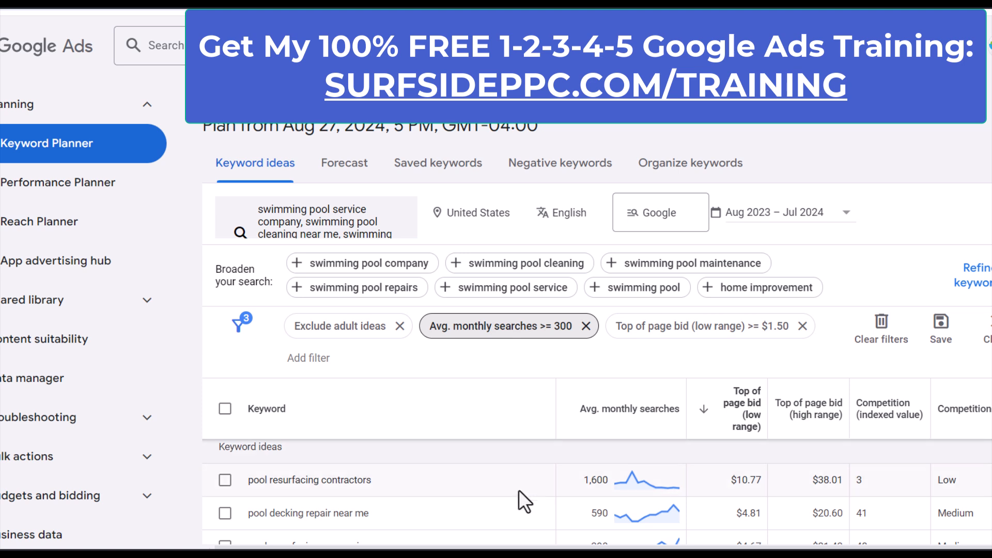
pyautogui.scroll(-2, 516, 478)
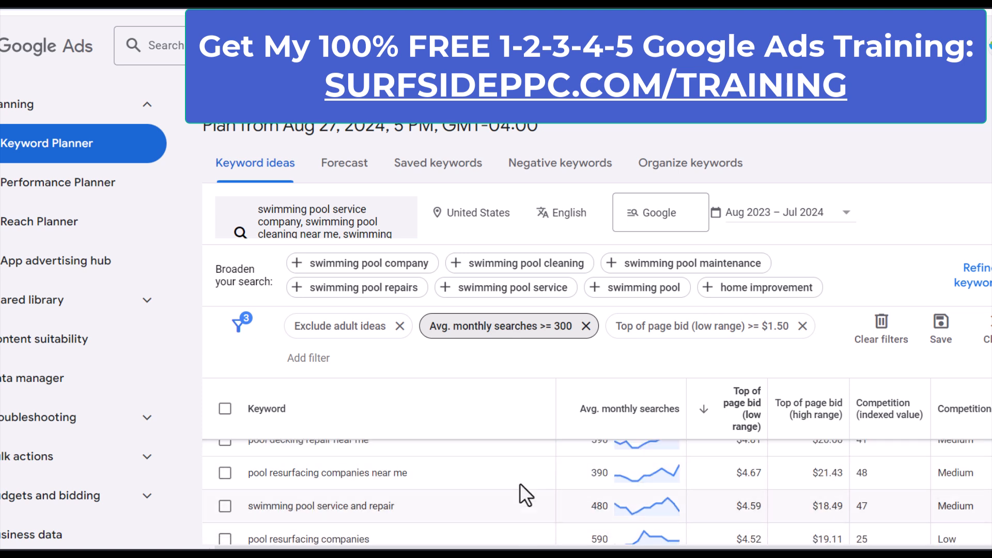
pyautogui.scroll(2, 520, 473)
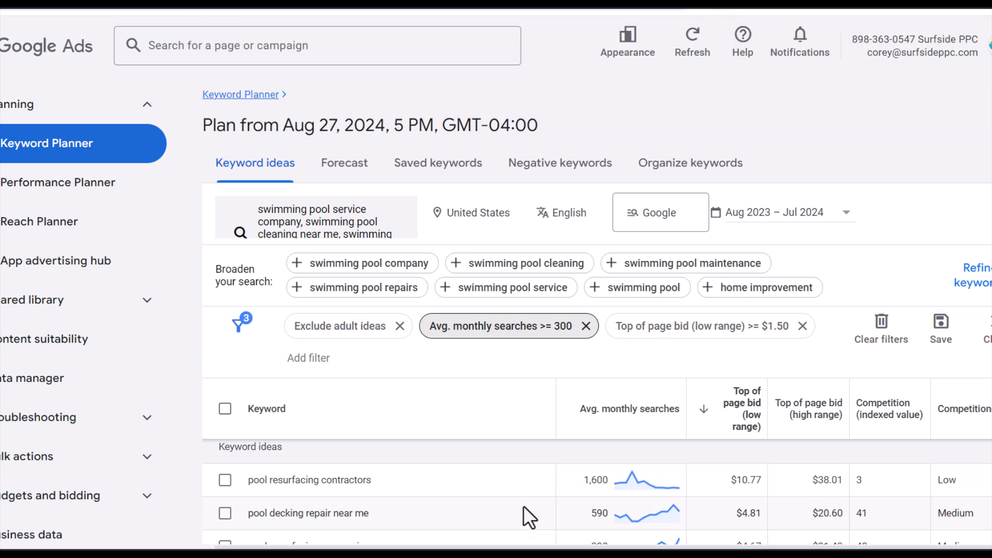
pyautogui.doubleClick(279, 526)
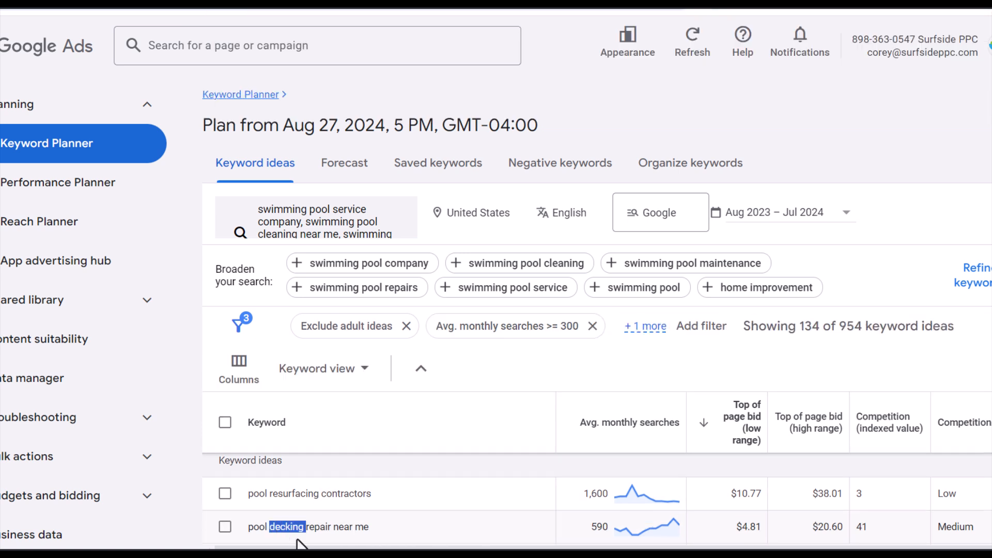
pyautogui.click(435, 503)
pyautogui.scroll(-2, 435, 503)
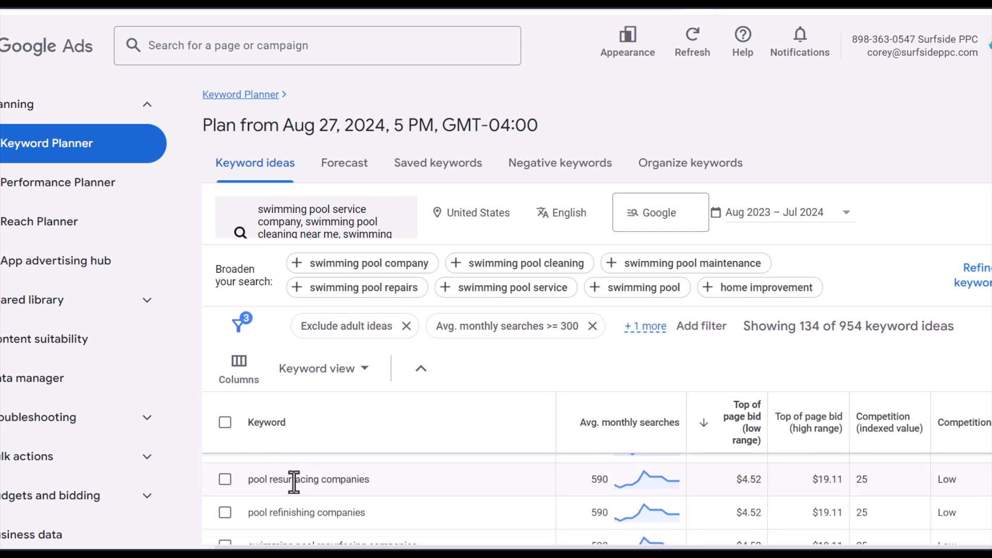
pyautogui.moveTo(262, 519); pyautogui.dragTo(395, 518)
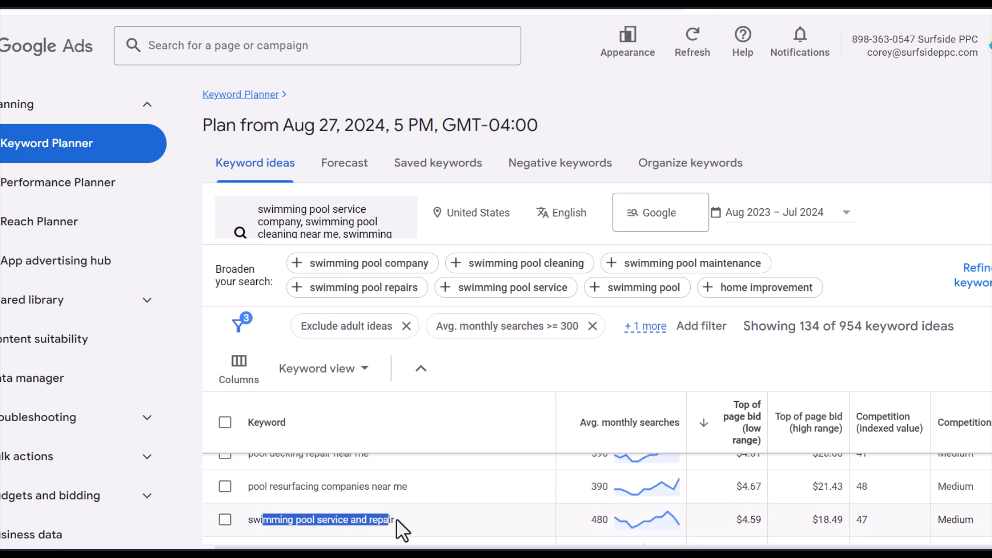
pyautogui.click(398, 519)
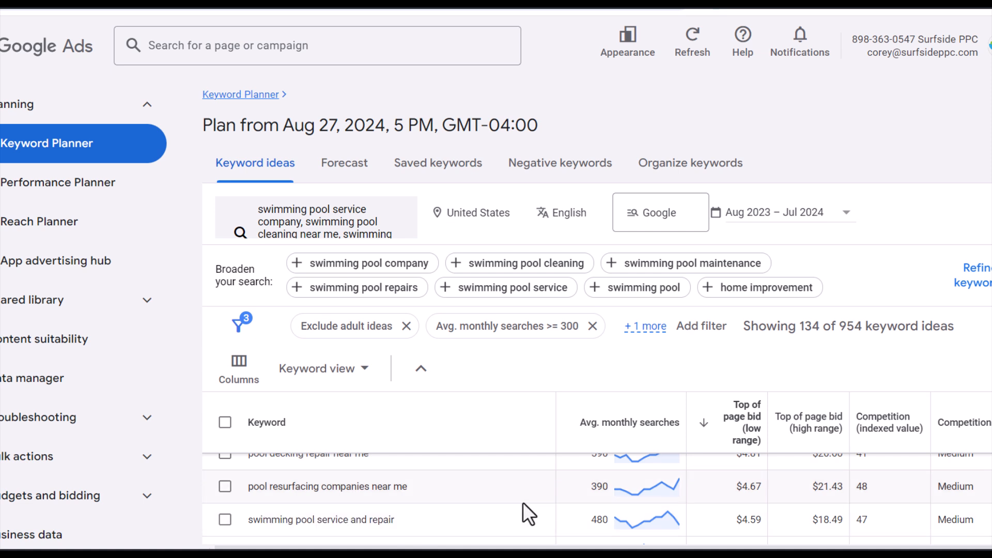
pyautogui.scroll(-3, 523, 514)
pyautogui.moveTo(247, 481); pyautogui.dragTo(328, 476)
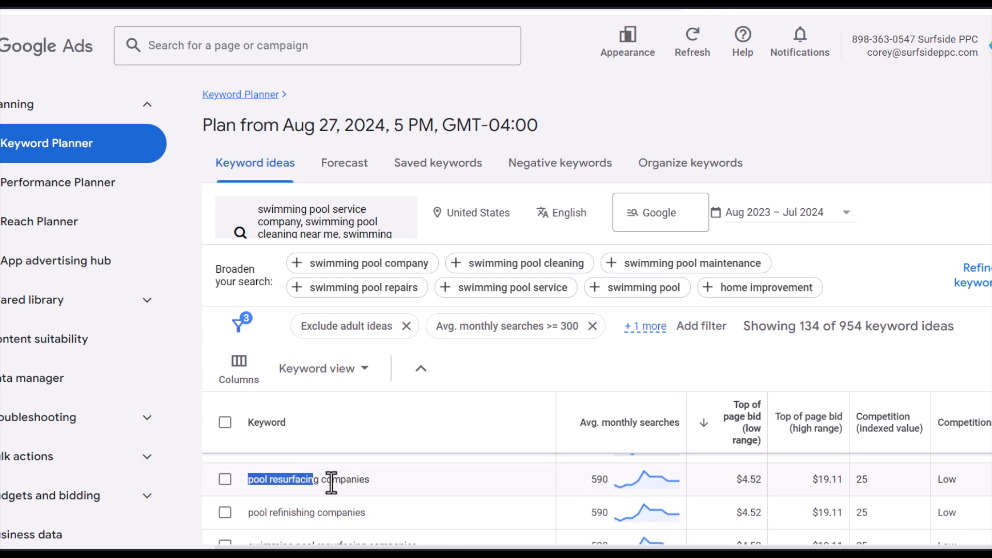
pyautogui.scroll(-2, 328, 486)
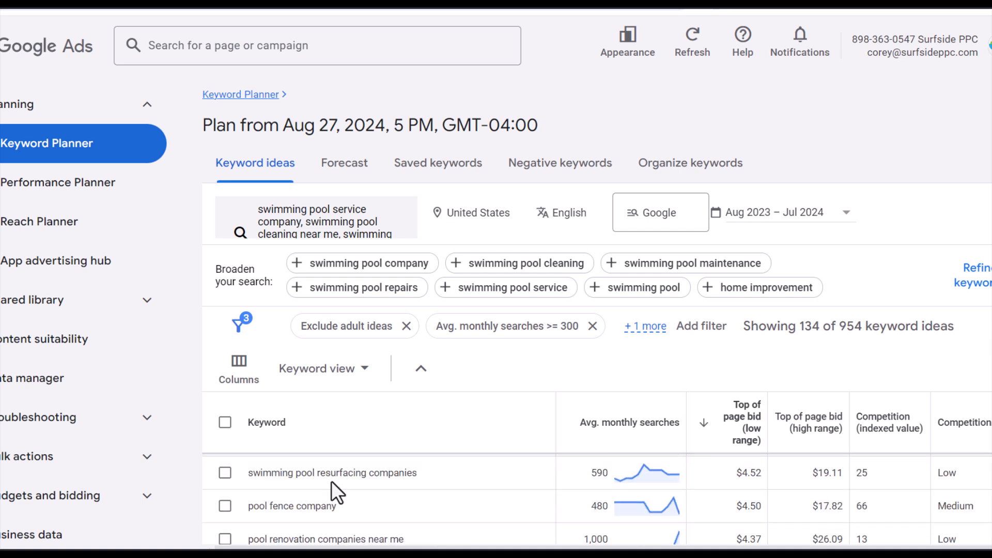
pyautogui.doubleClick(281, 506)
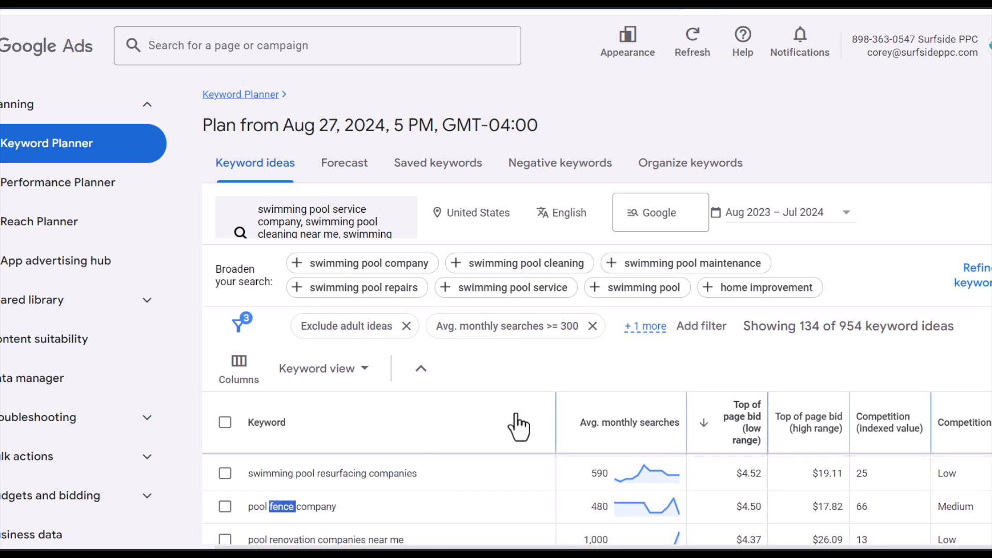
# - Select the pool resurfacing, renovation and remodel company keywords, check where they can be added, and clear the selection
pyautogui.click(394, 472)
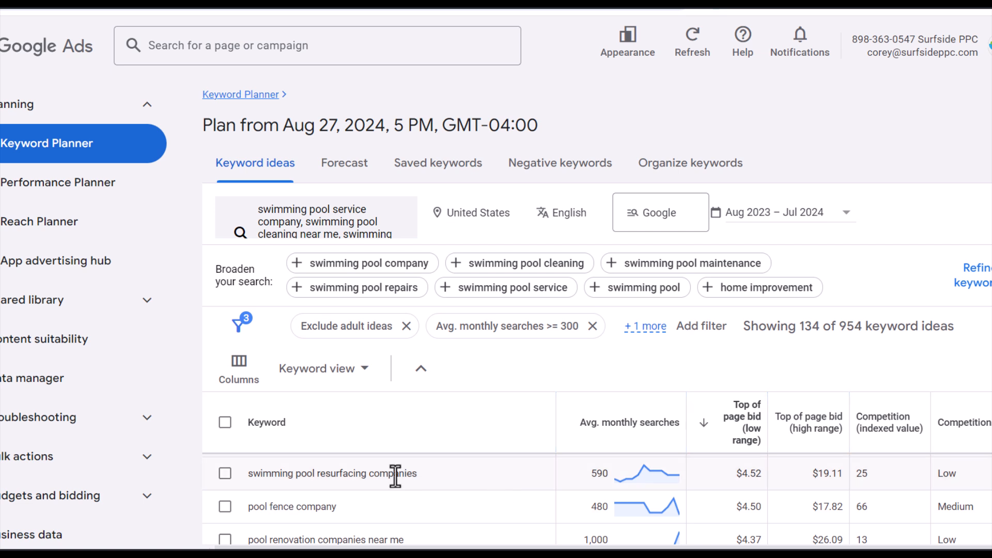
pyautogui.click(225, 474)
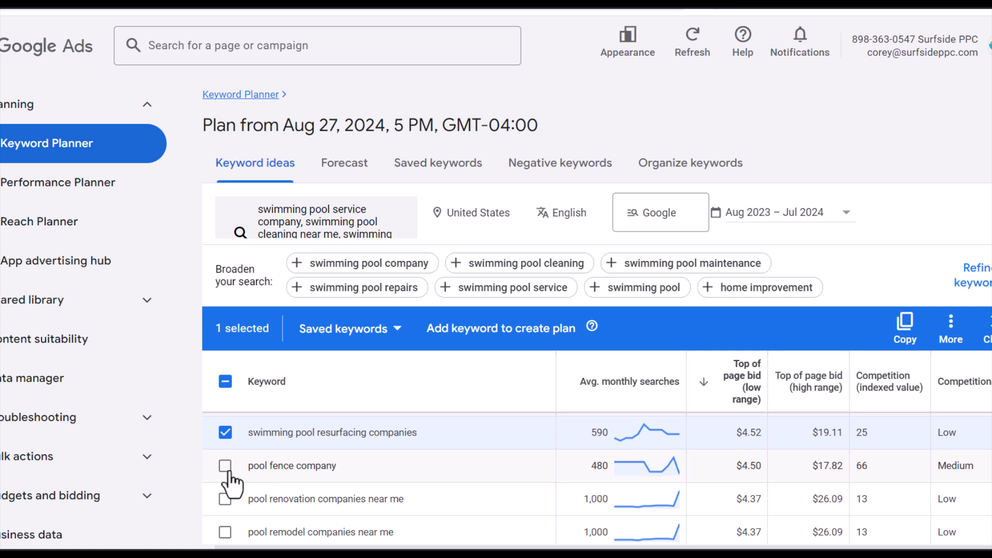
pyautogui.click(225, 499)
pyautogui.click(225, 532)
pyautogui.click(389, 329)
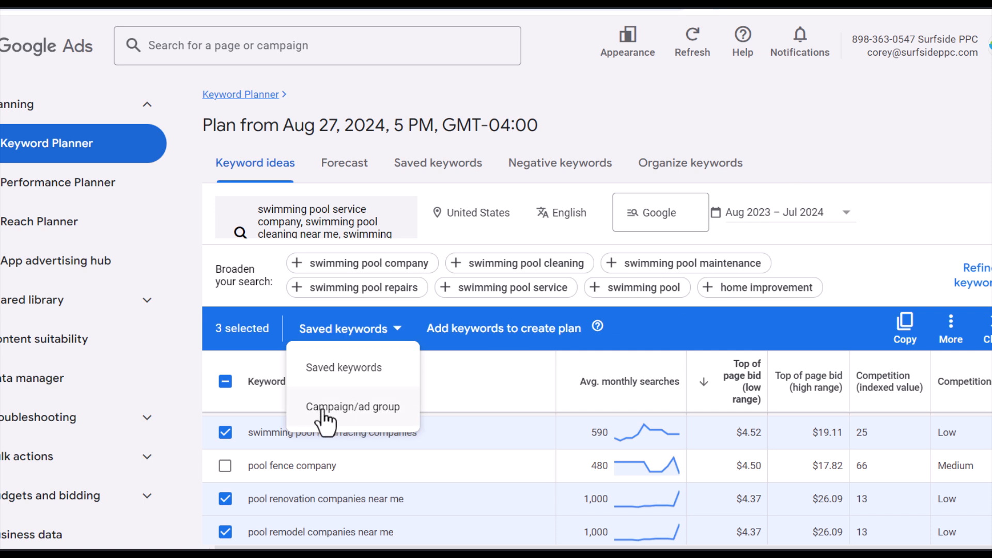
pyautogui.click(226, 381)
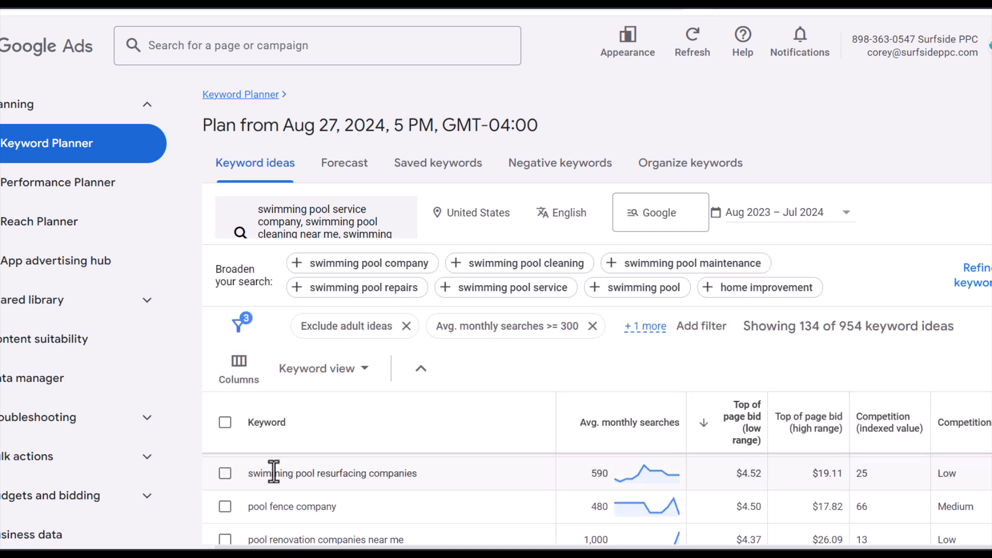
pyautogui.doubleClick(278, 507)
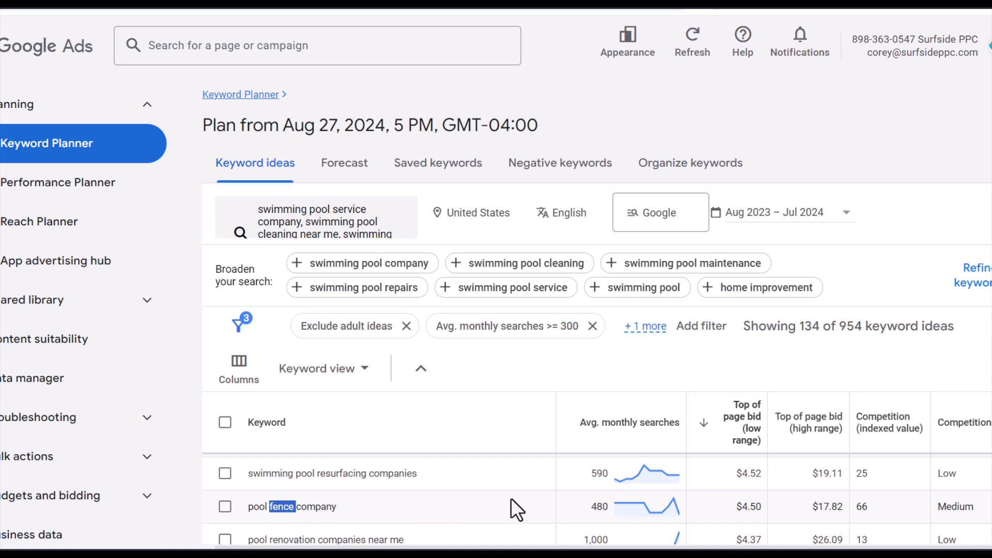
pyautogui.click(859, 129)
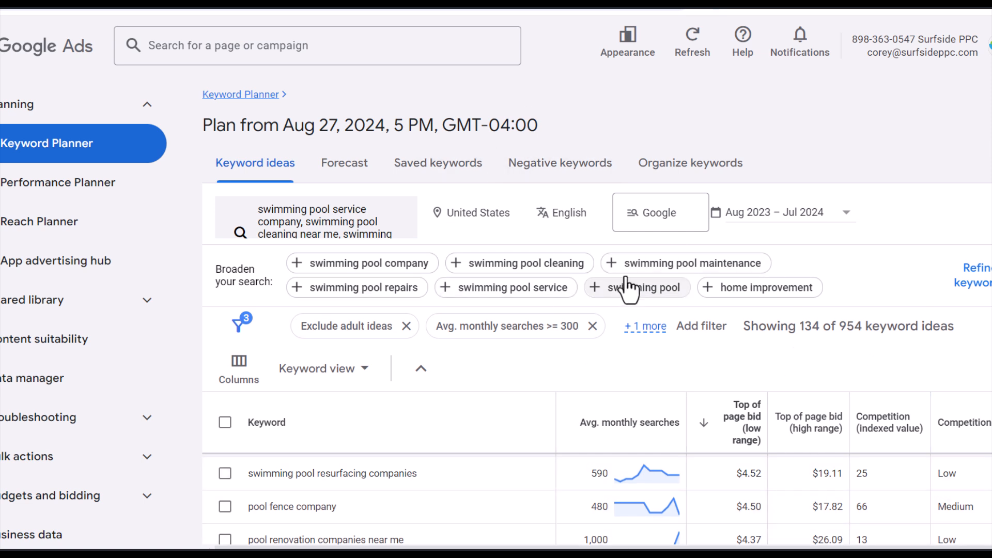
# - Switch to the Google results for "garbage disposal installation", examine the sponsored and organic listings, and return to Keyword Planner
pyautogui.moveTo(1, 228)
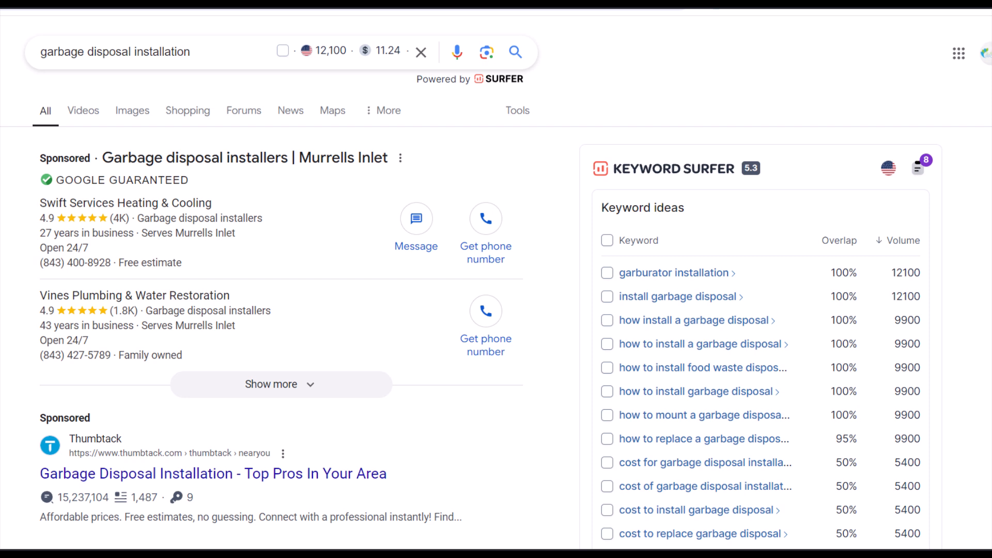
pyautogui.scroll(-3, 2, 343)
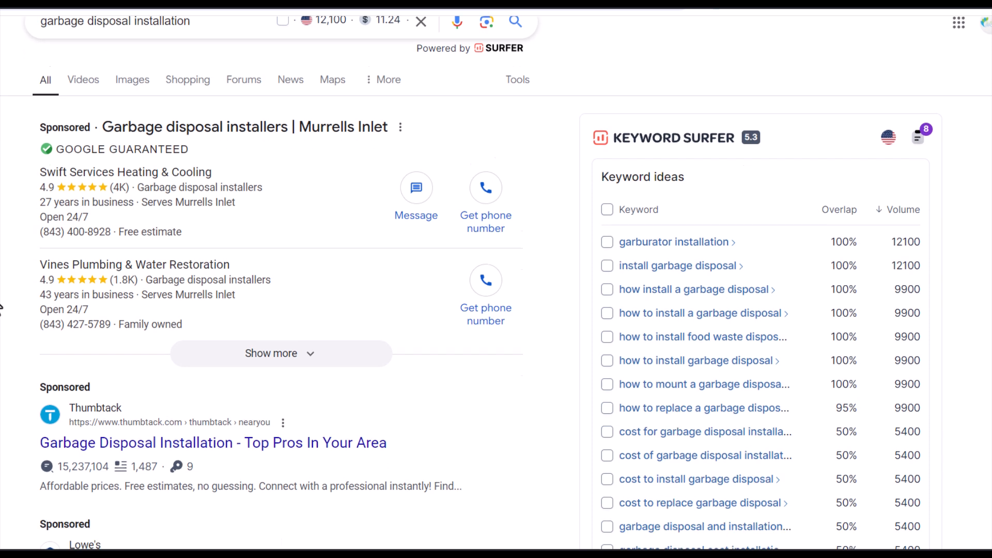
pyautogui.scroll(-3, 428, 401)
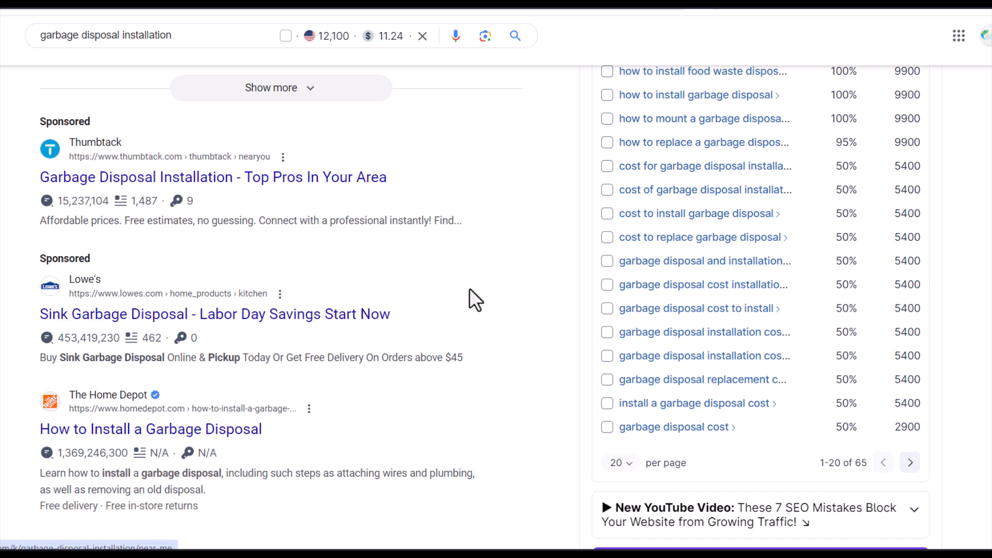
pyautogui.scroll(-3, 491, 286)
pyautogui.scroll(-15, 498, 294)
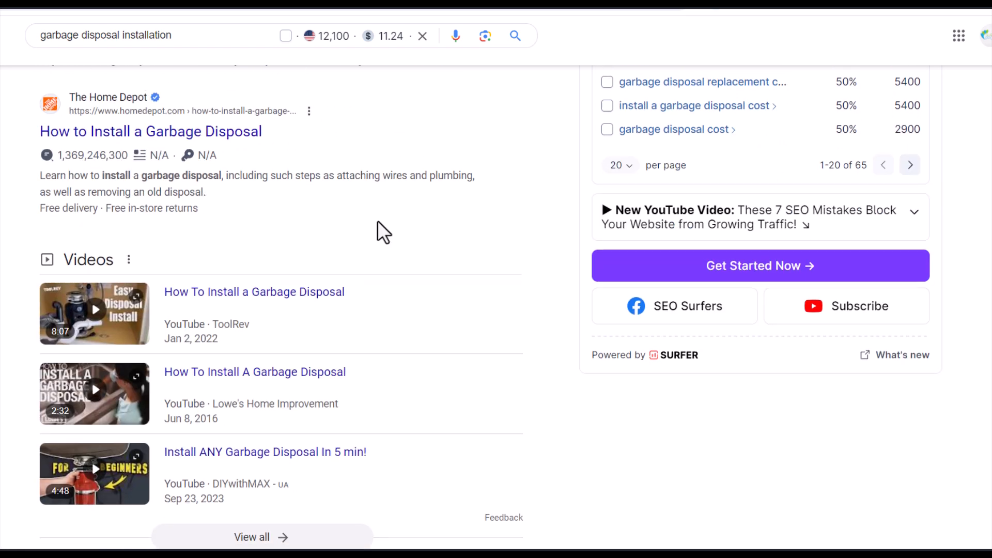
pyautogui.scroll(15, 618, 248)
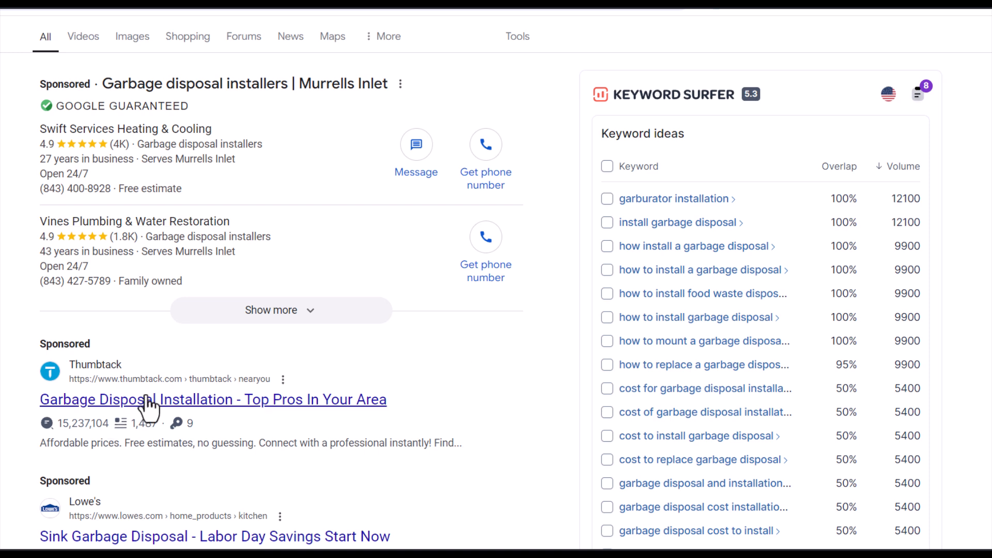
pyautogui.scroll(1, 184, 415)
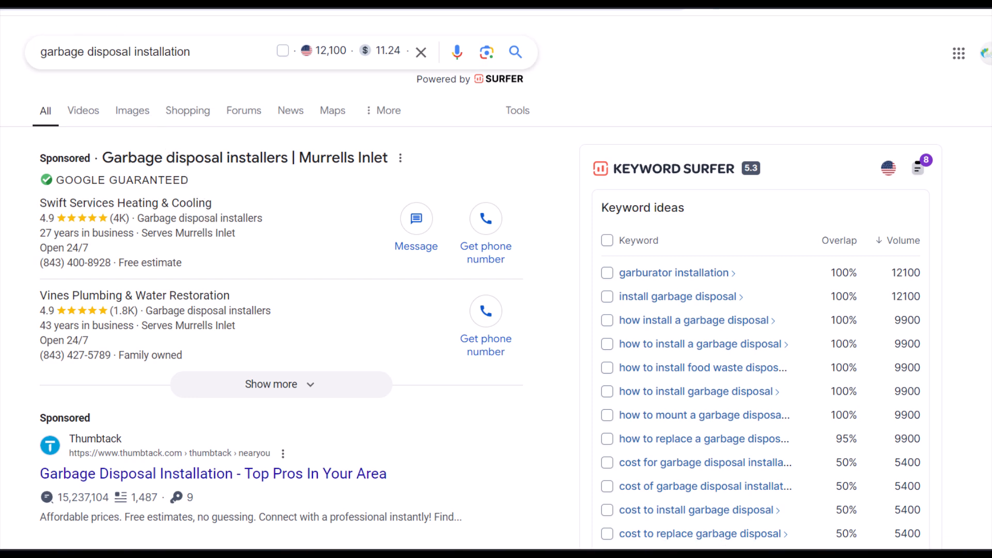
pyautogui.click(98, 3)
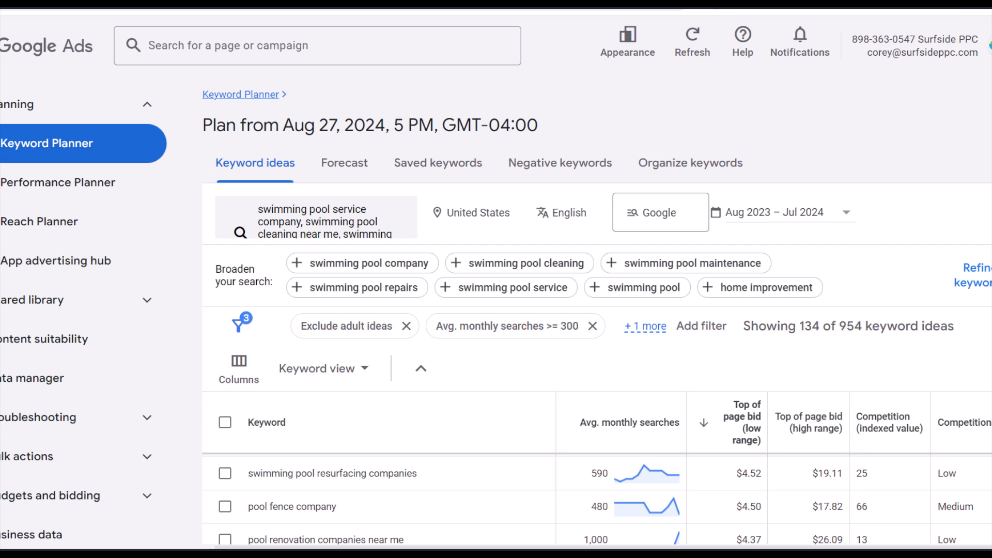
# - Switch to the Surfside Inbound Patreon page and view its pinned Surfside Inbound Marketing Course 2024 post alongside the course video on YouTube
pyautogui.click(976, 1)
pyautogui.moveTo(32, 205)
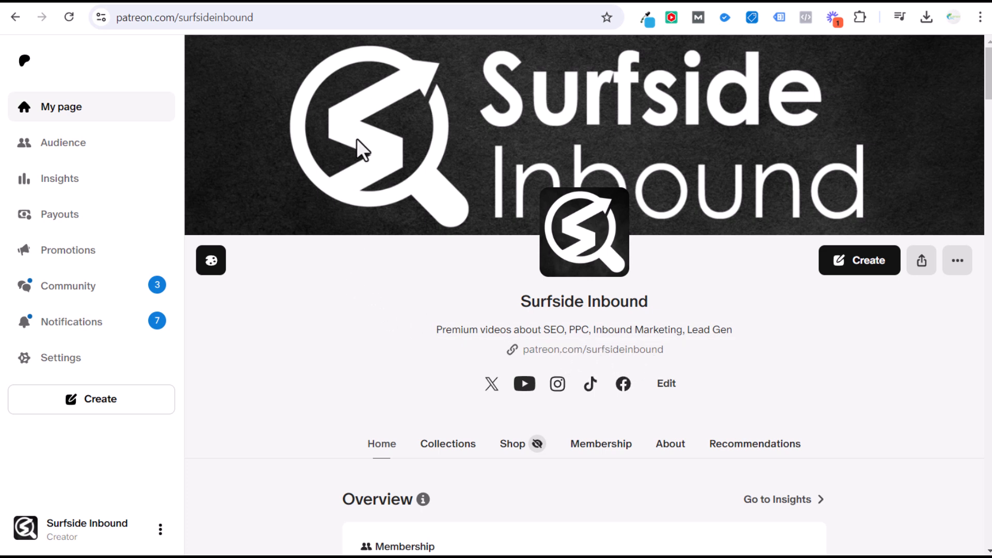
pyautogui.click(331, 2)
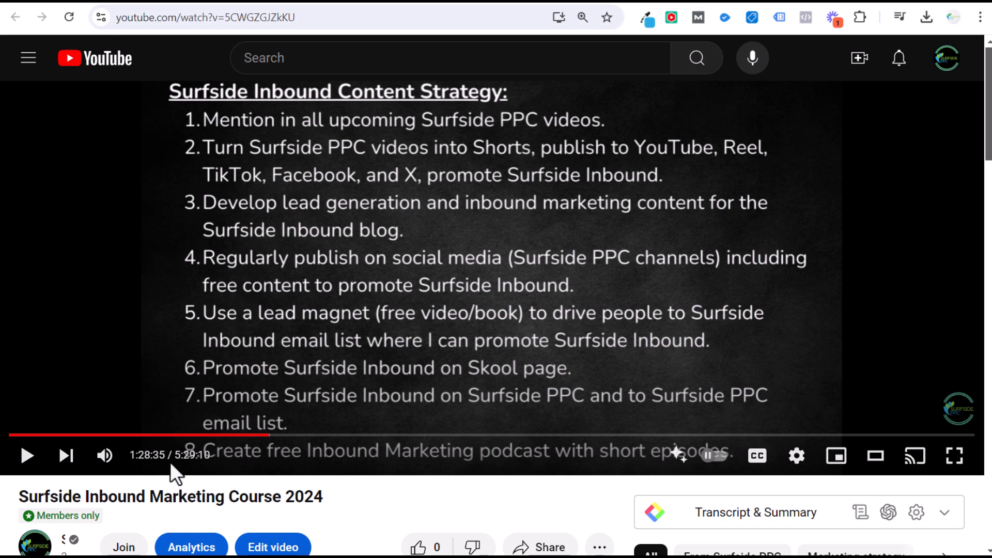
pyautogui.click(376, 4)
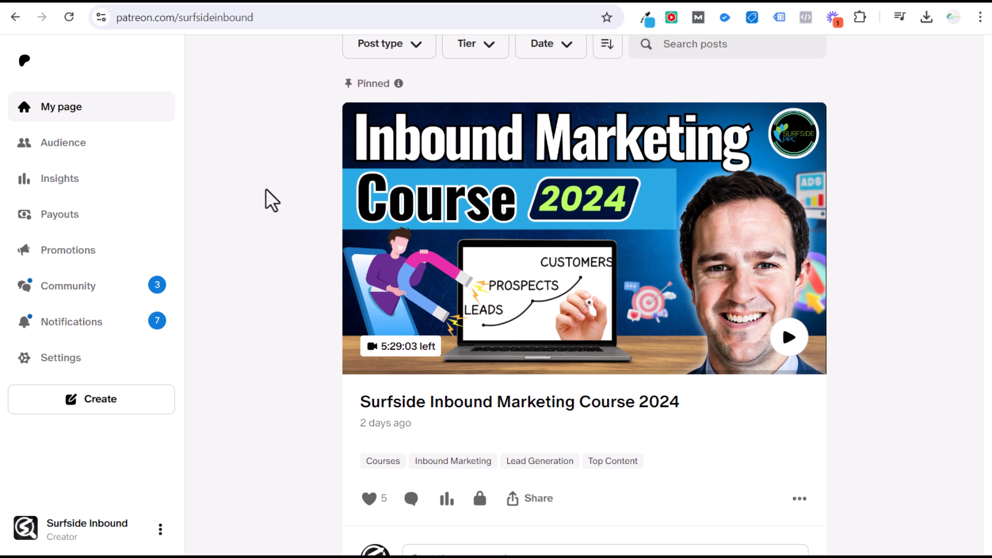
pyautogui.click(338, 5)
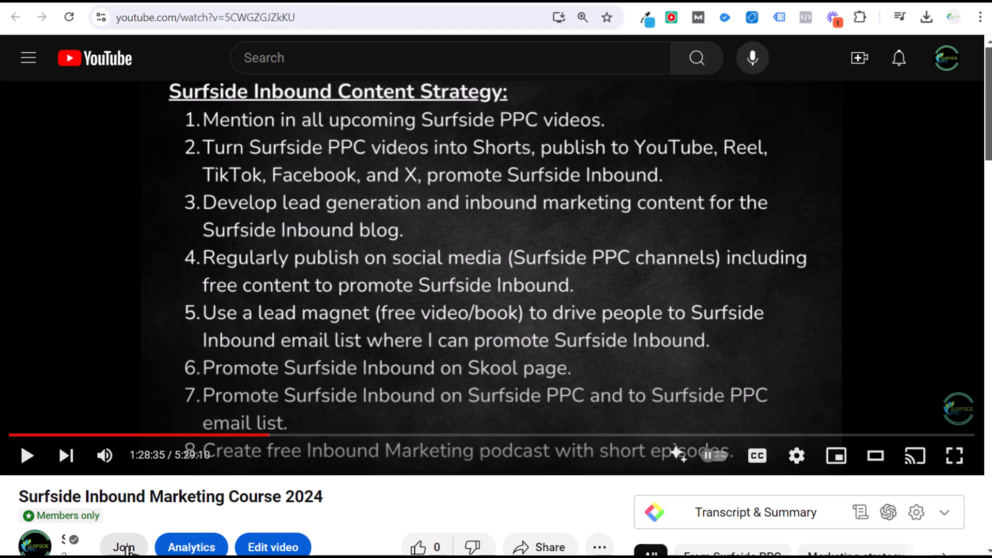